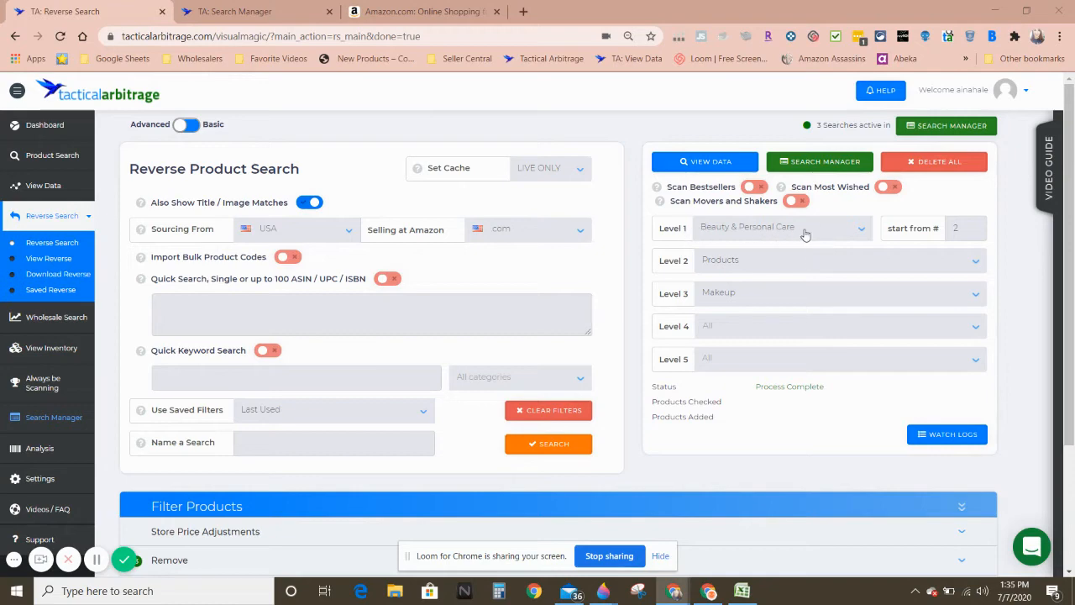
Look through the available level 1 categories and choose Beauty & Personal Care.
left_click(724, 241)
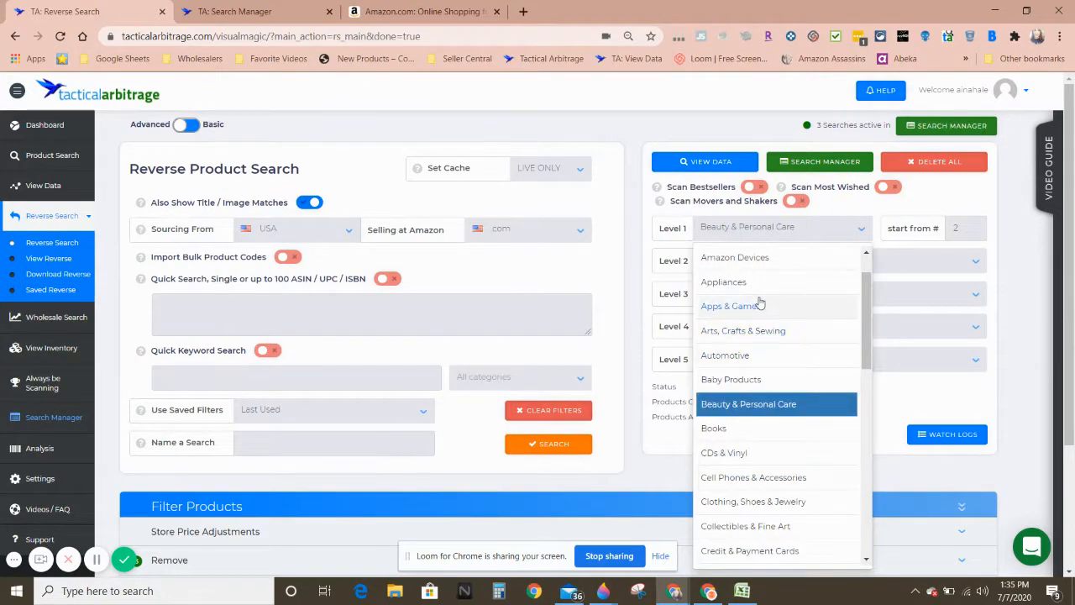
left_click(790, 409)
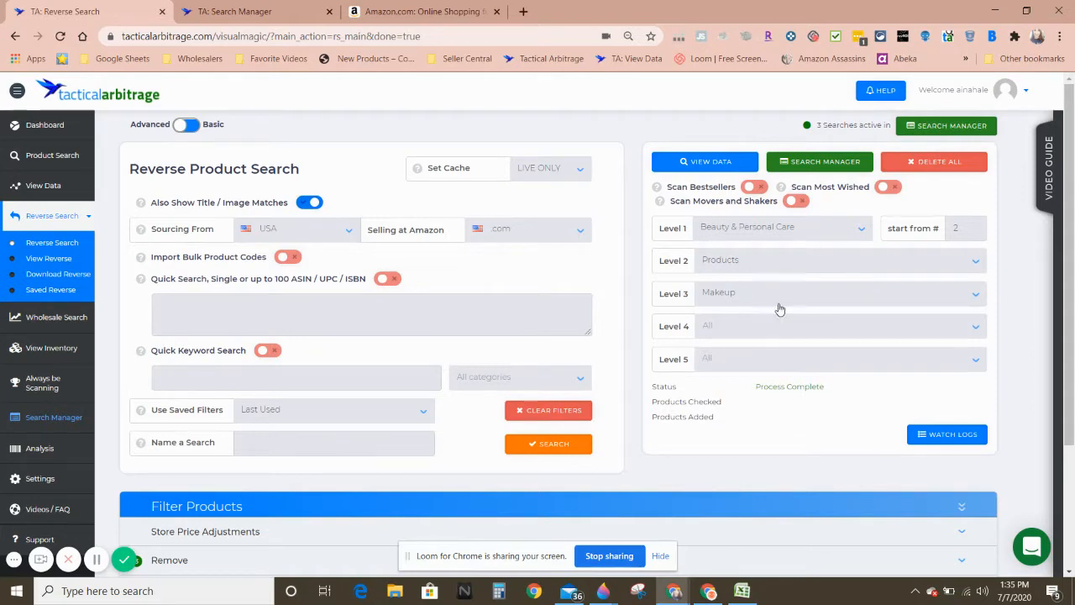
left_click(769, 232)
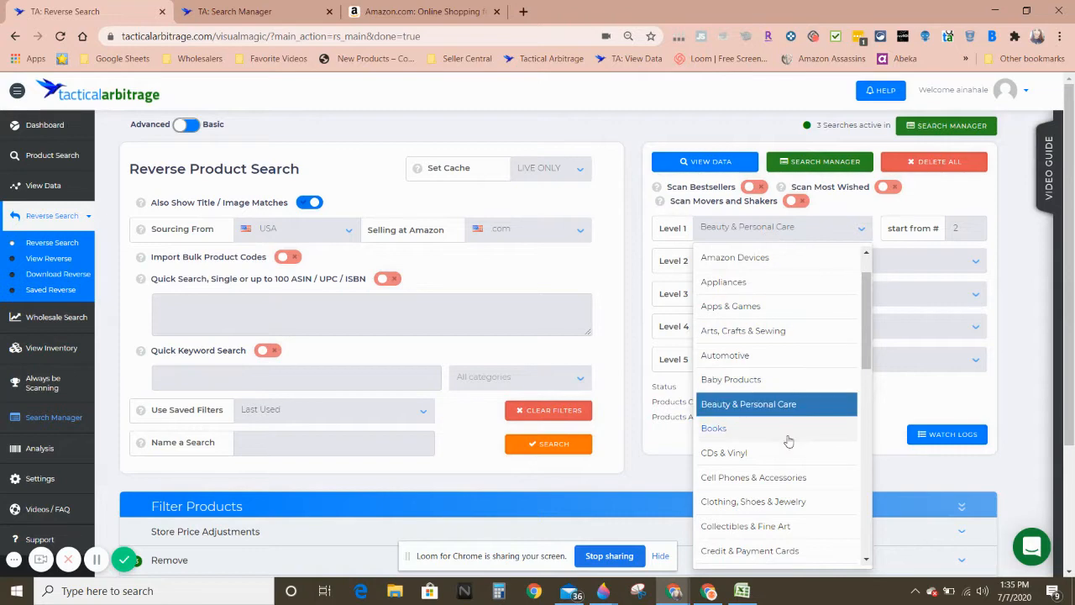
scroll(795, 460, "down", 1)
scroll(795, 460, "down", 3)
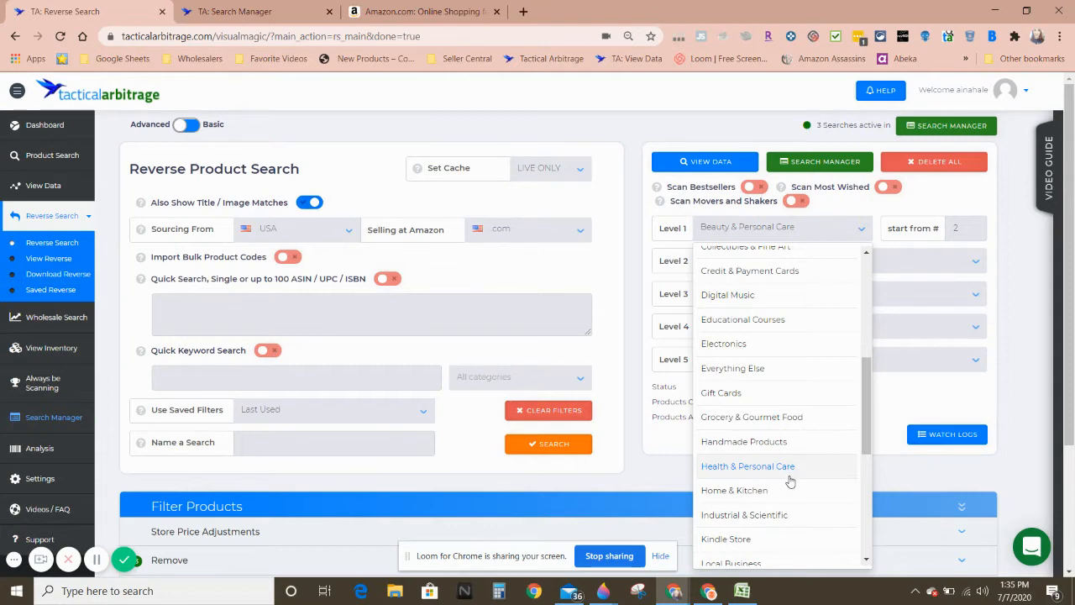
scroll(790, 479, "up", 3)
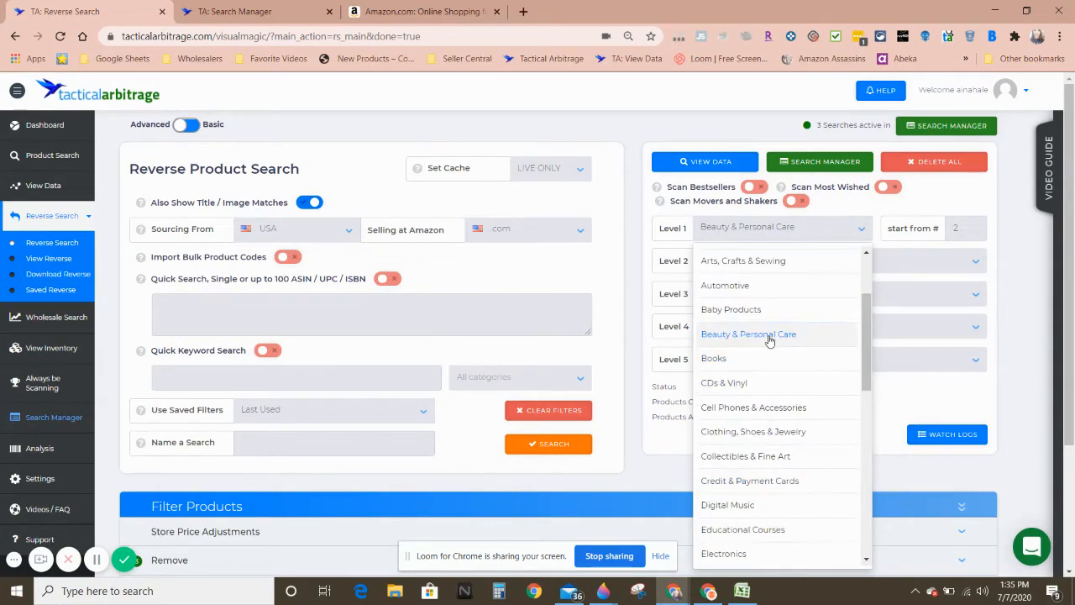
left_click(767, 336)
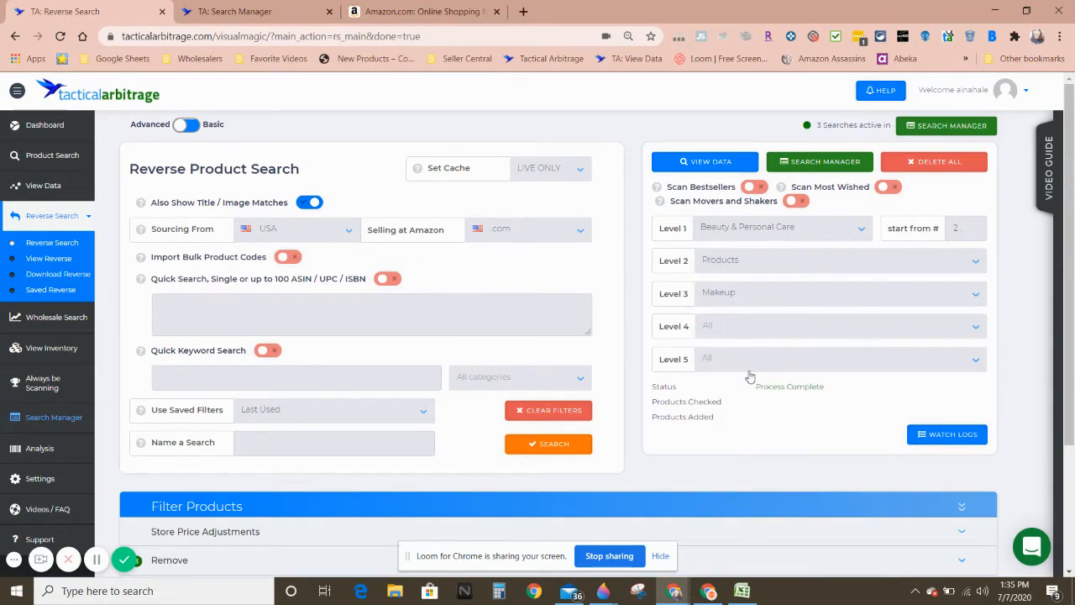
Narrow the category to Products at level 2 and Makeup at level 3.
left_click(734, 264)
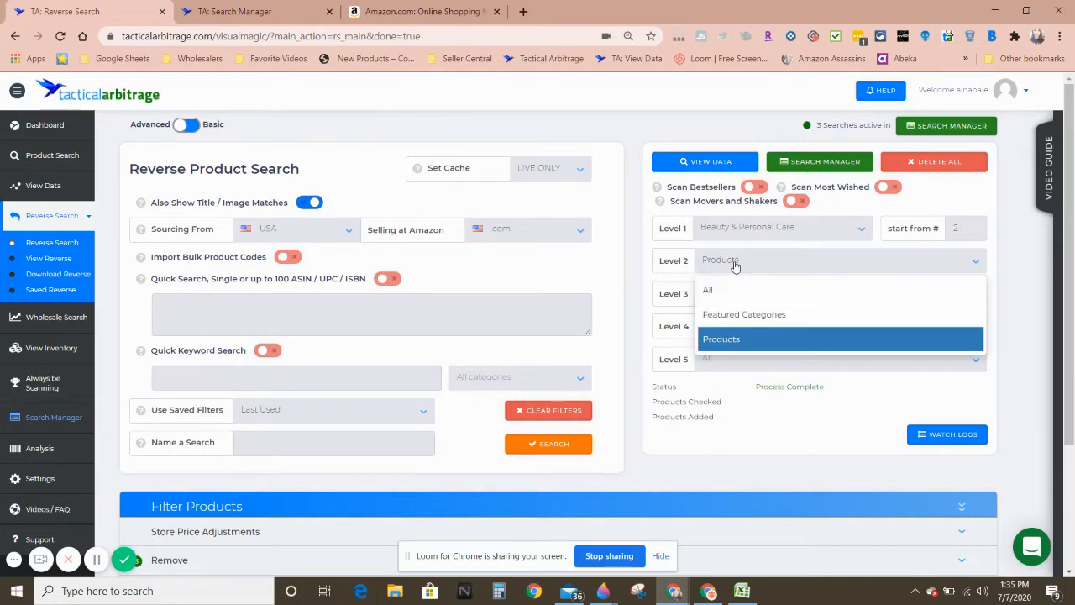
left_click(705, 341)
left_click(700, 304)
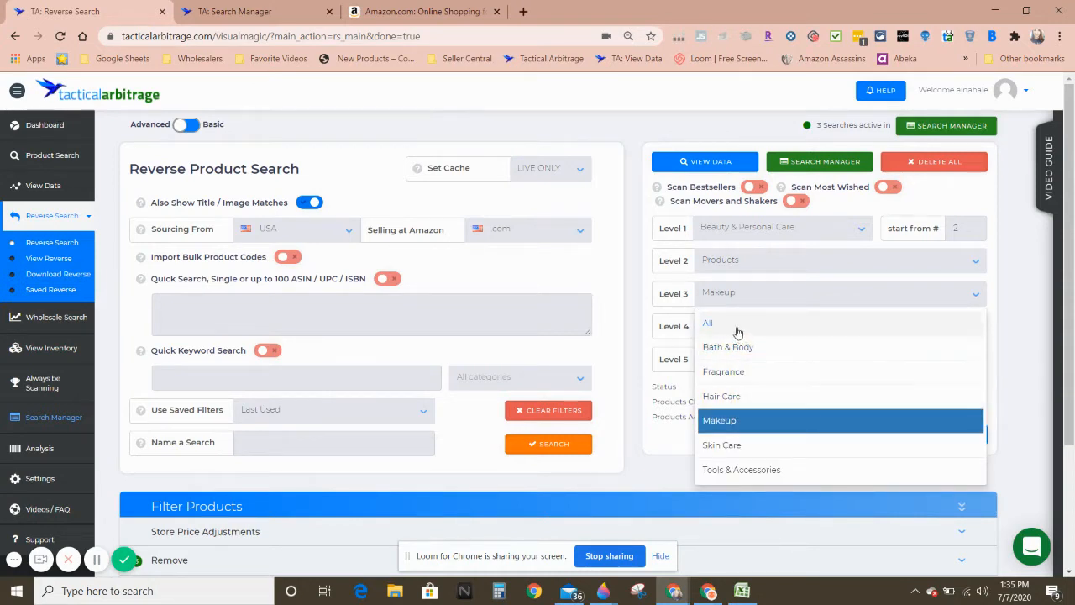
left_click(727, 422)
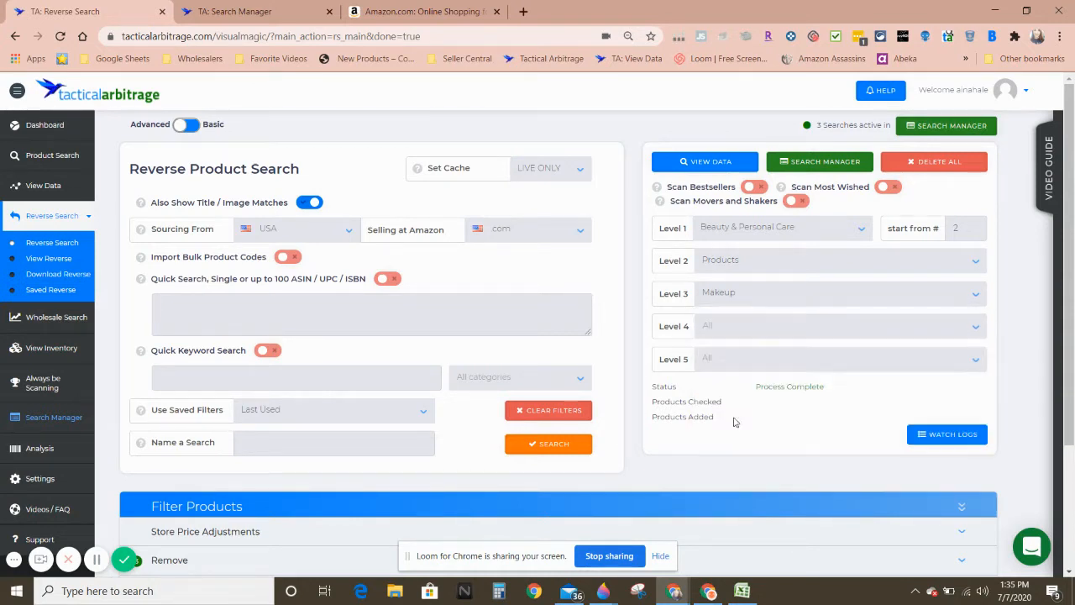
Narrow the makeup category further to Eyes at level 4 and Mascara at level 5.
left_click(726, 328)
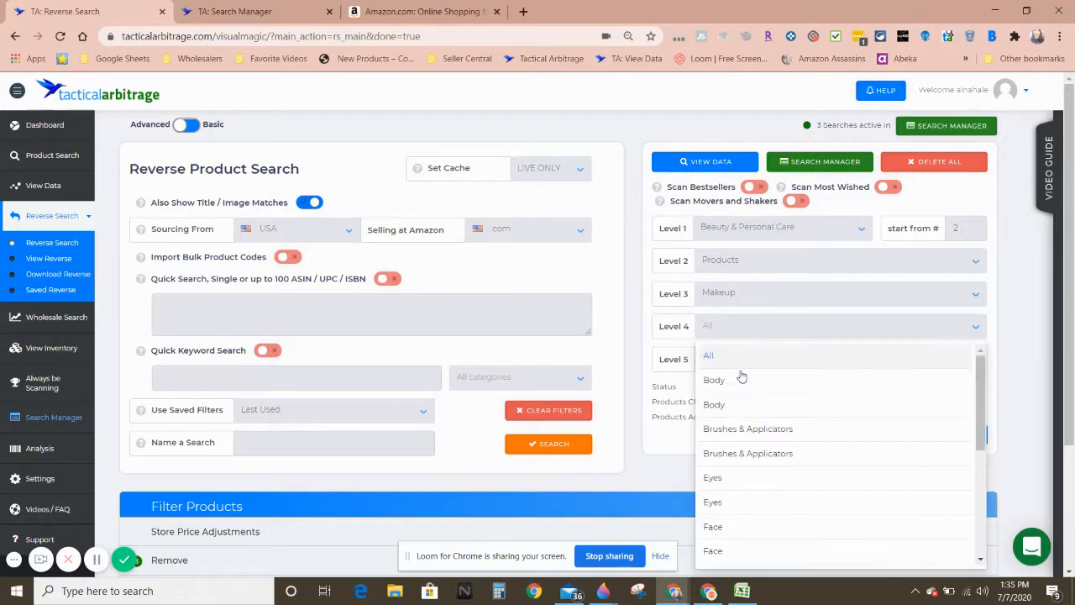
left_click(759, 478)
left_click(746, 368)
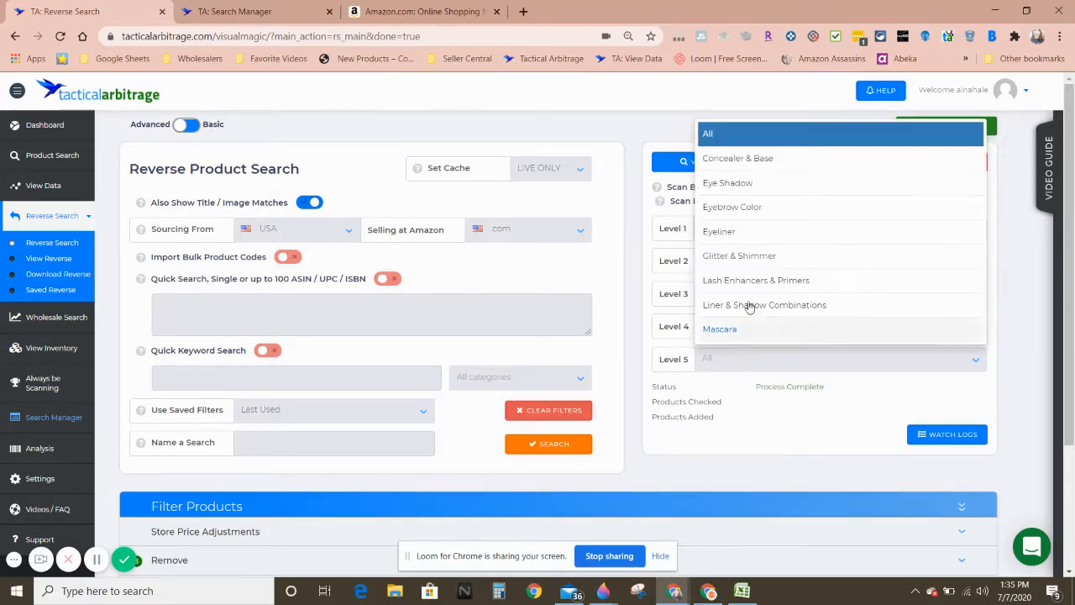
left_click(719, 329)
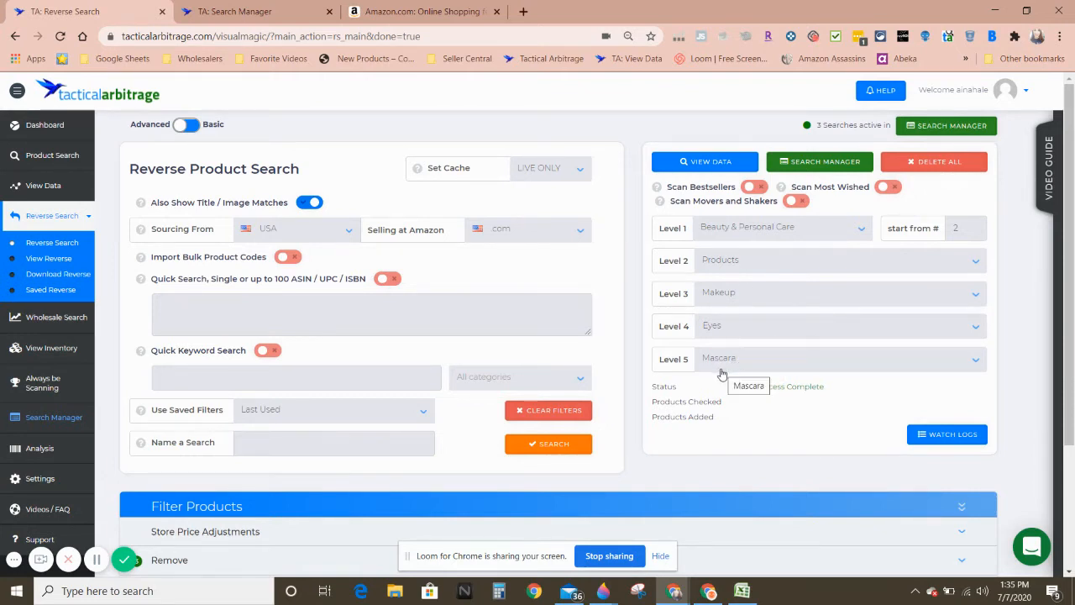
Name the search with 7.7.20 Reverse, the person's first name and Mascara, and run it.
left_click(322, 437)
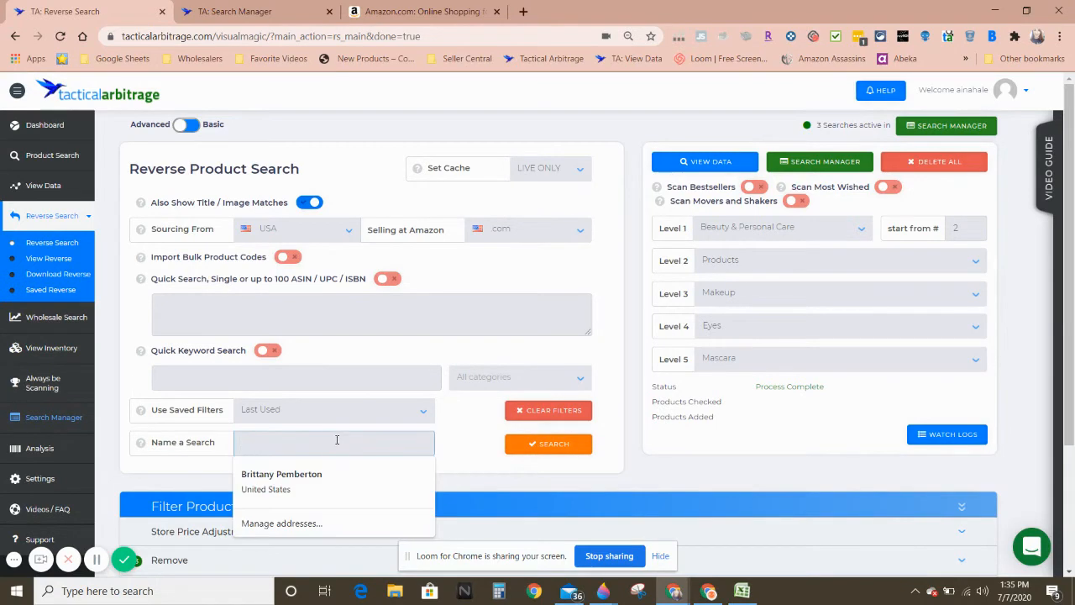
type("7")
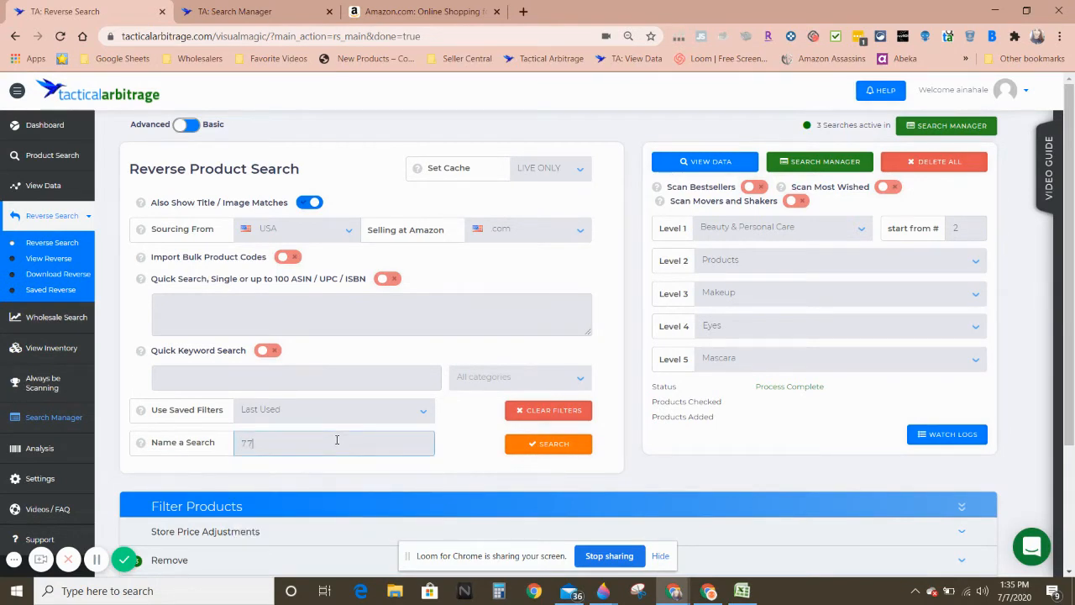
type(".7.20 Reverse- B")
type("rittany Mac")
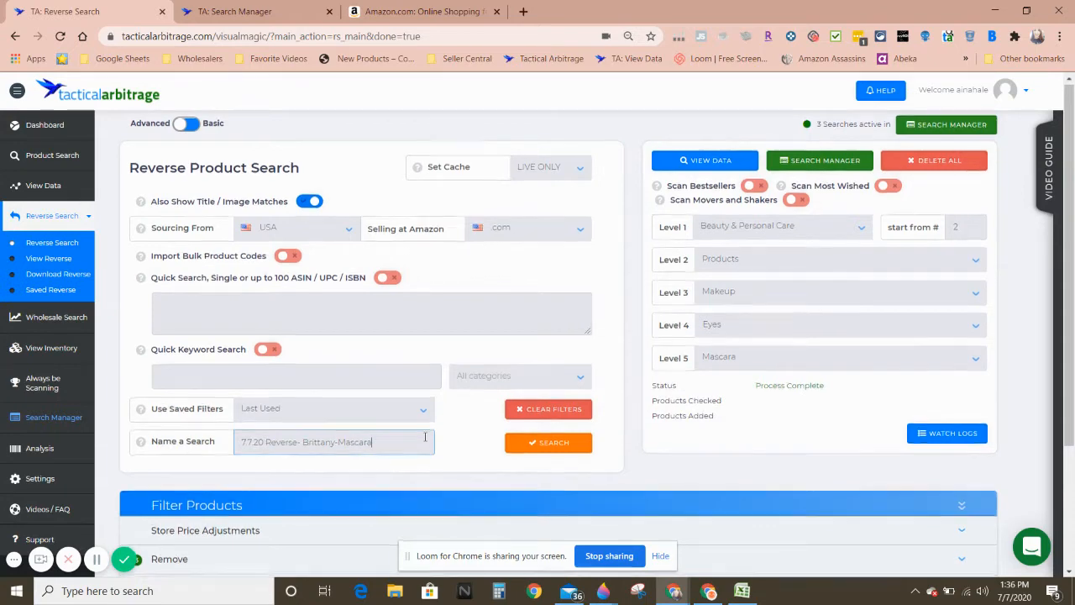
scroll(324, 473, "down", 2)
scroll(260, 466, "up", 2)
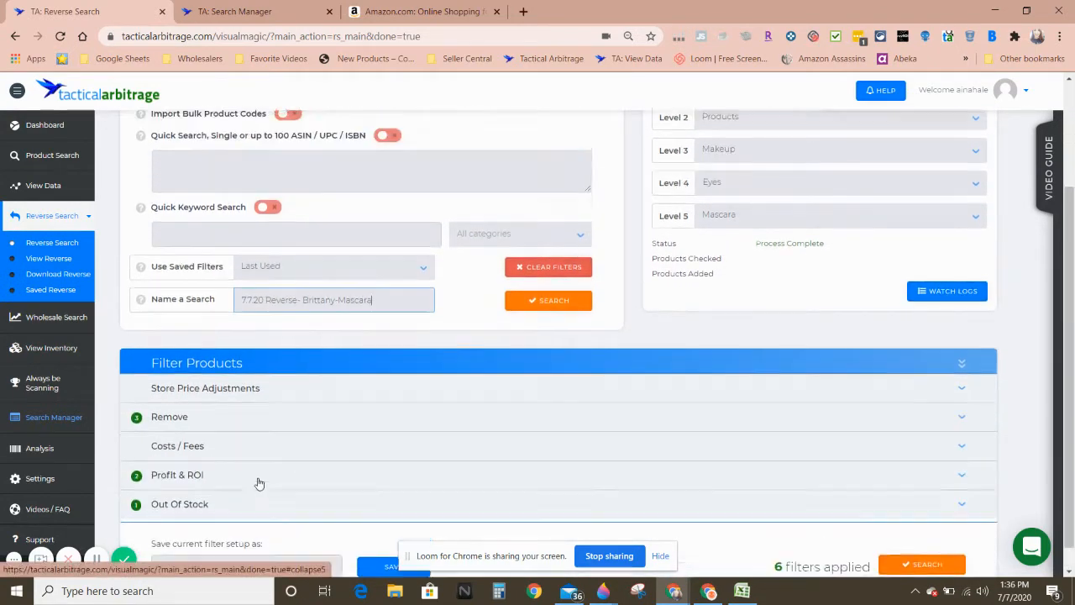
left_click(572, 417)
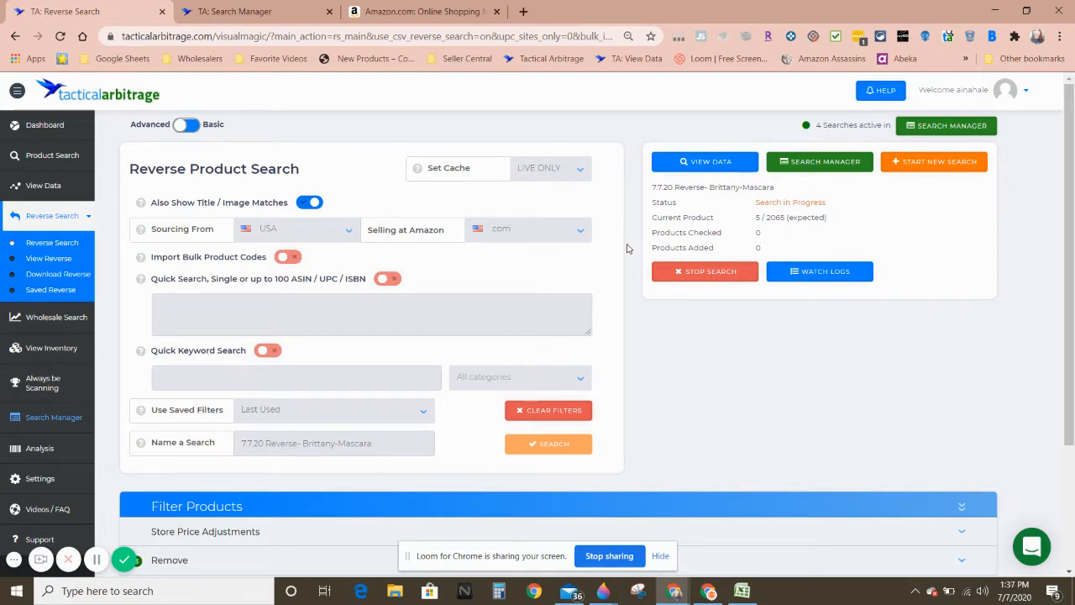
Start a new reverse search with Quick Keyword Search enabled, and glance at Amazon's search box.
left_click(914, 165)
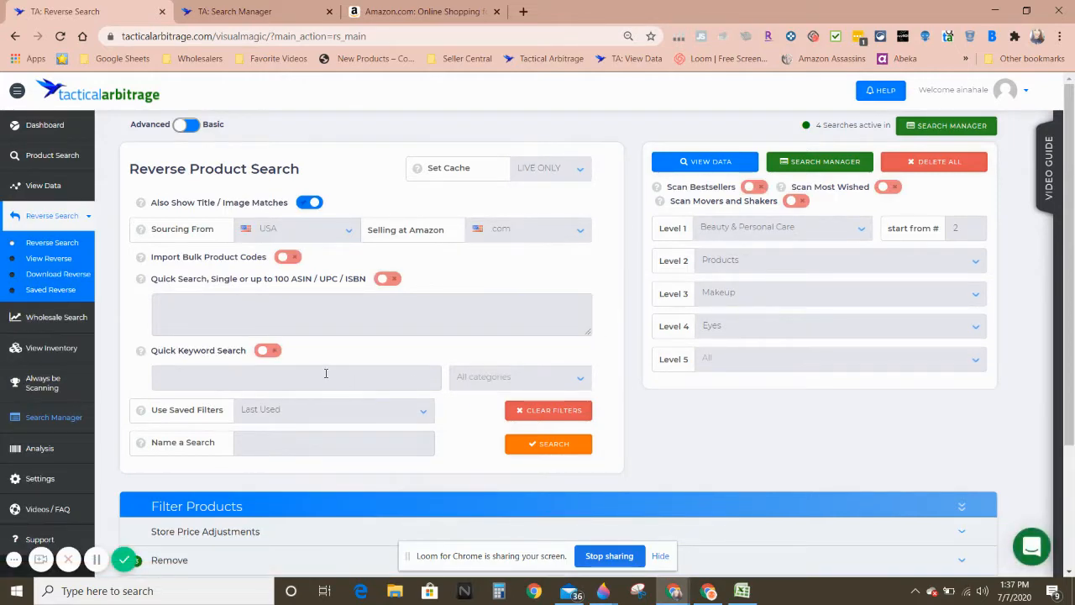
left_click(267, 350)
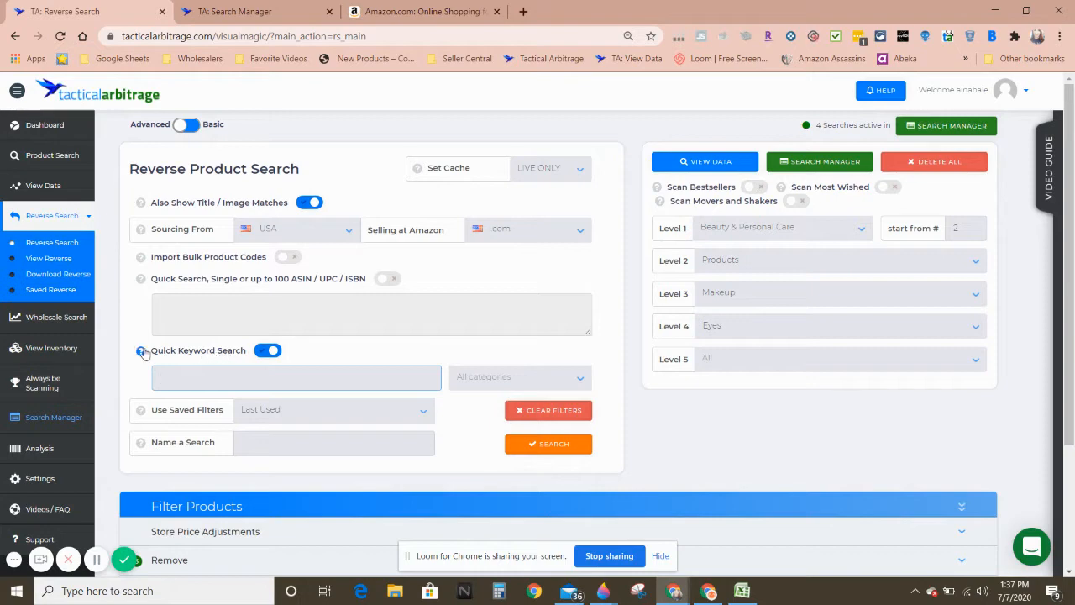
left_click(424, 11)
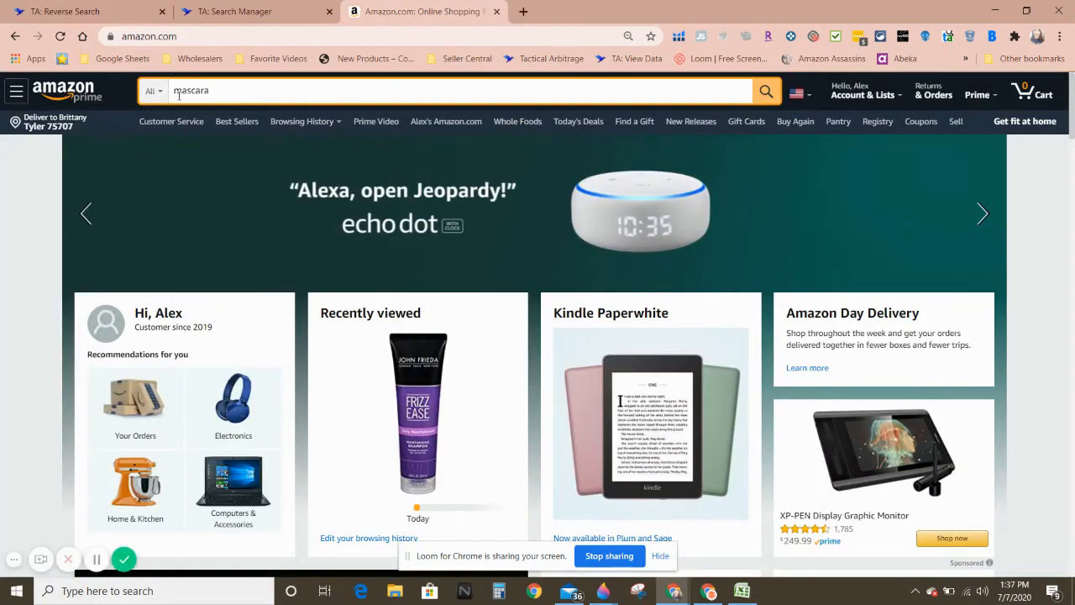
left_click(118, 11)
Try Beauty & Personal Care as the keyword search category and return it to All categories.
left_click(483, 382)
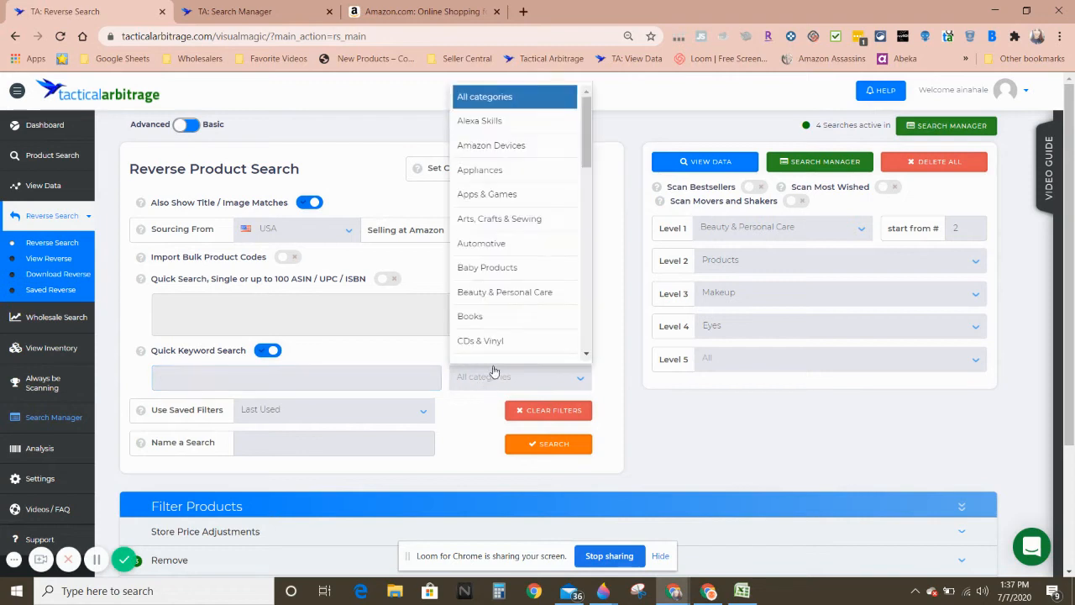
left_click(522, 294)
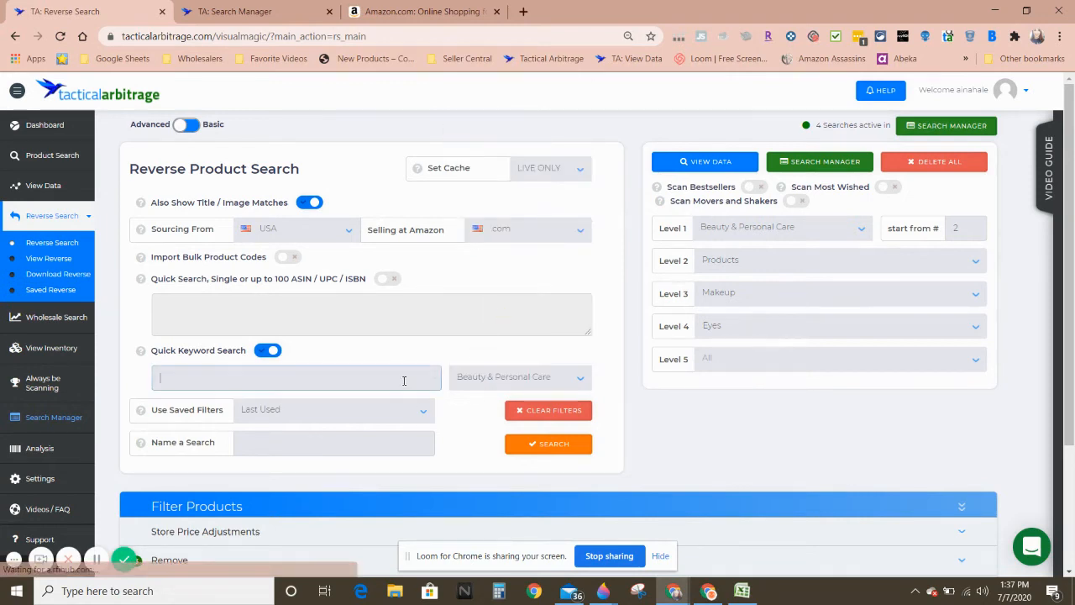
left_click(475, 377)
scroll(537, 210, "up", 2)
scroll(557, 195, "up", 2)
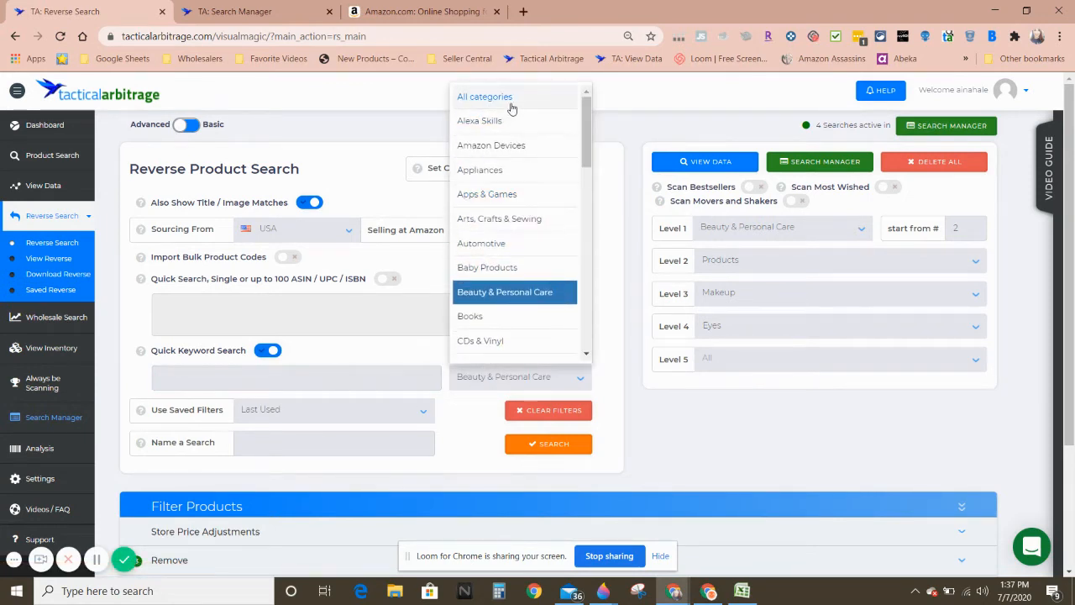
left_click(512, 97)
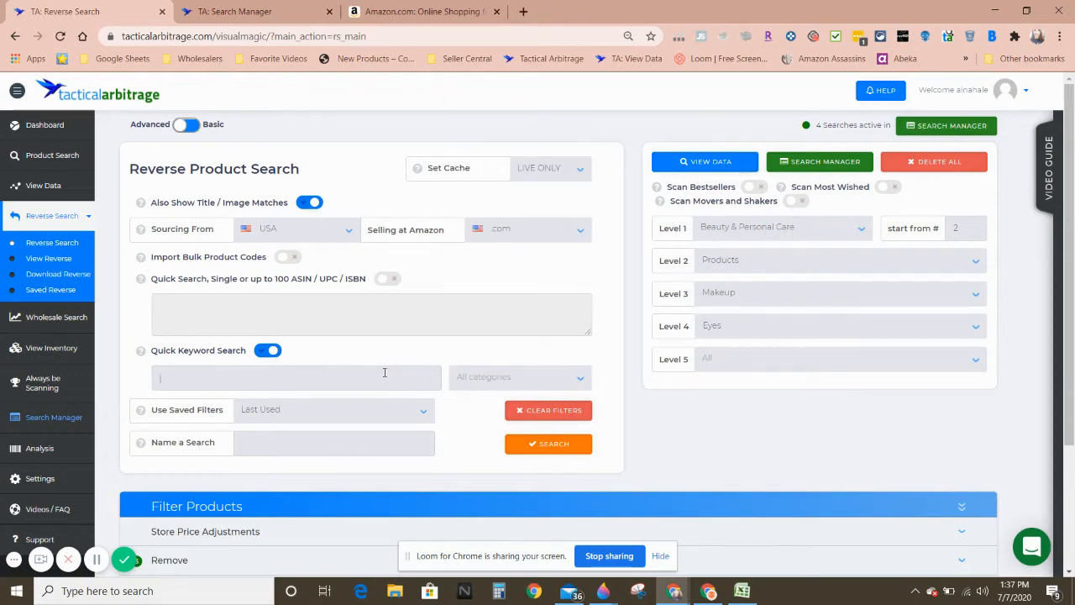
Copy the word mascara from Amazon's search box into the quick keyword field and name the search 7.7.20.
left_click(403, 10)
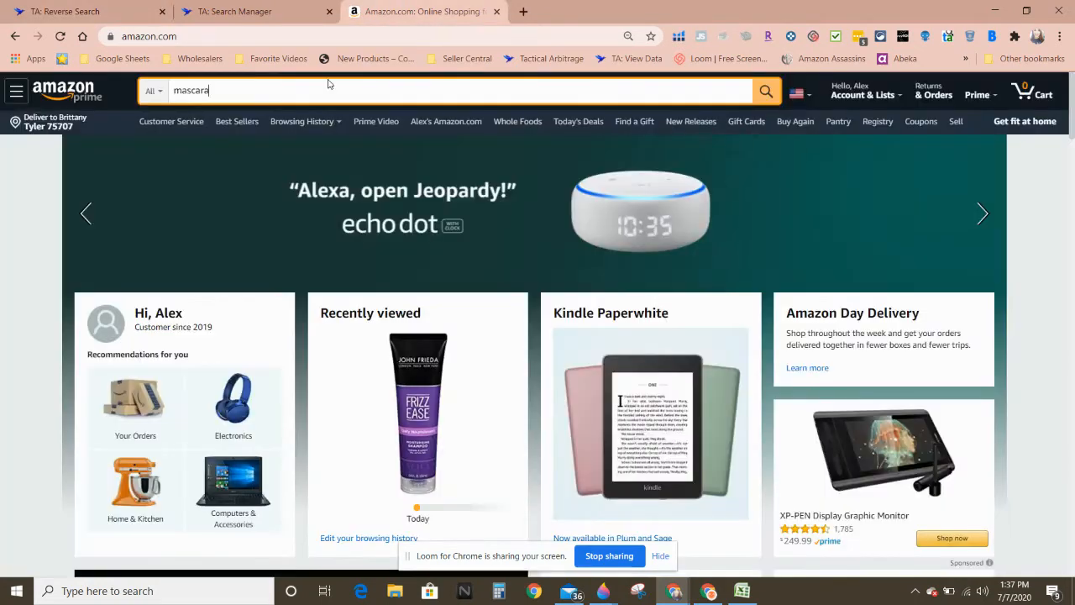
double_click(191, 90)
right_click(190, 90)
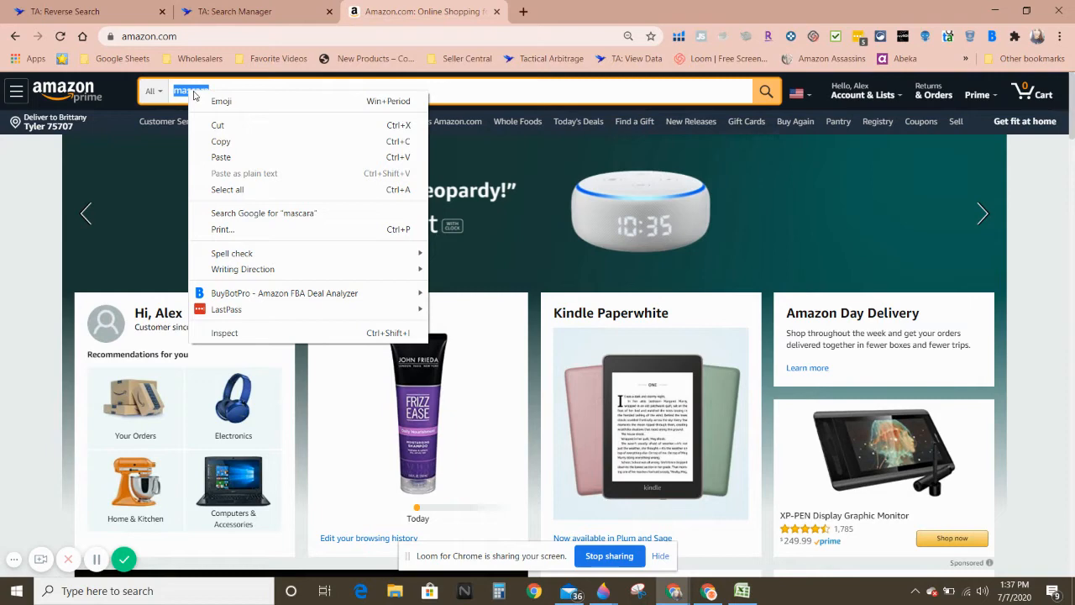
left_click(220, 141)
left_click(65, 11)
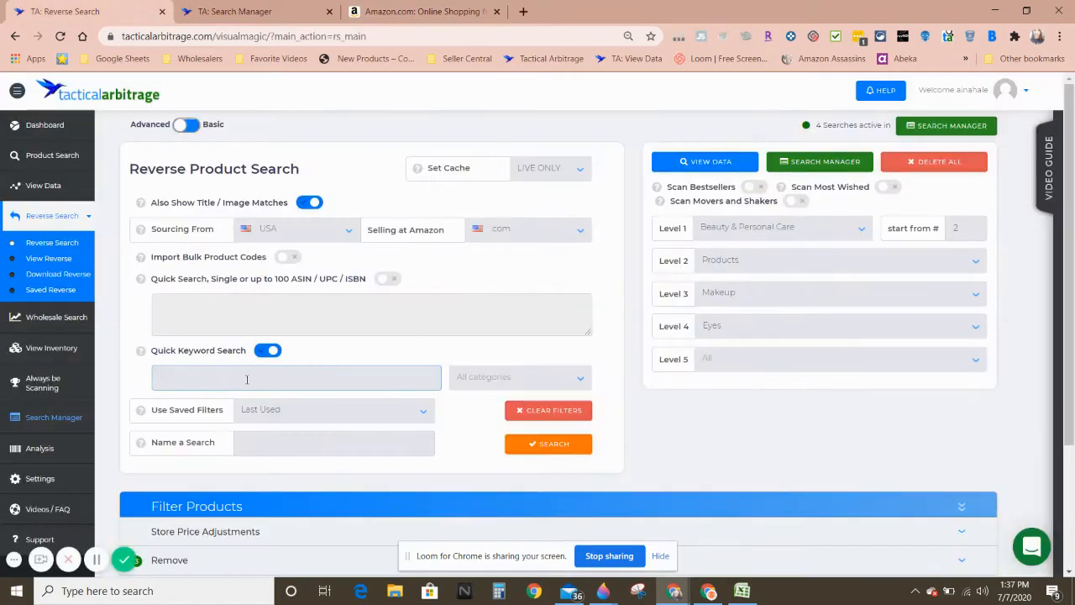
right_click(248, 377)
left_click(301, 250)
left_click(393, 444)
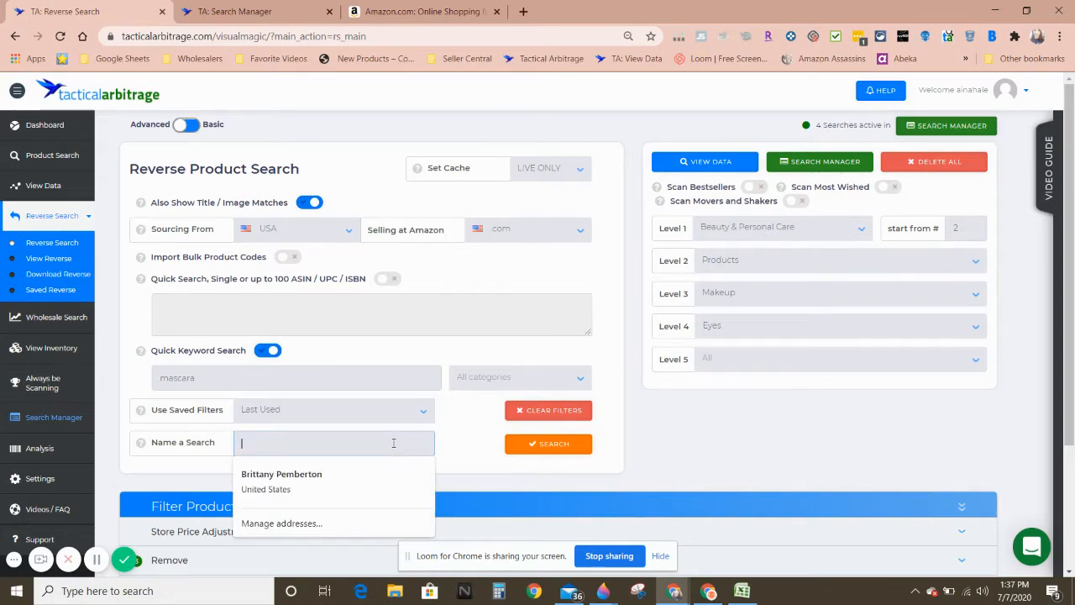
type("7720")
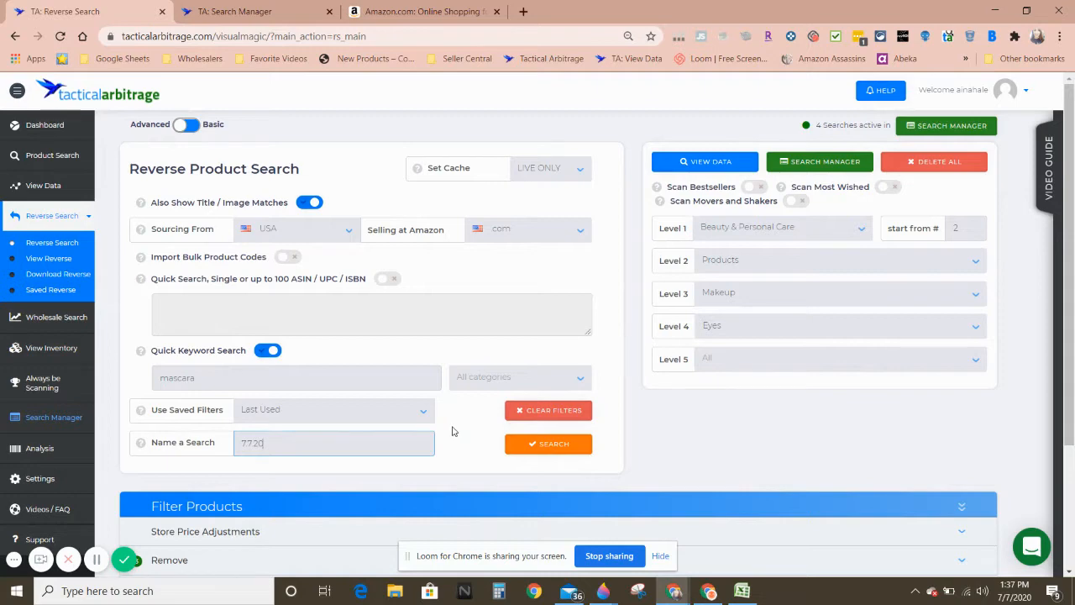
Switch to Amazon, search for mascara and look through the product results.
left_click(420, 11)
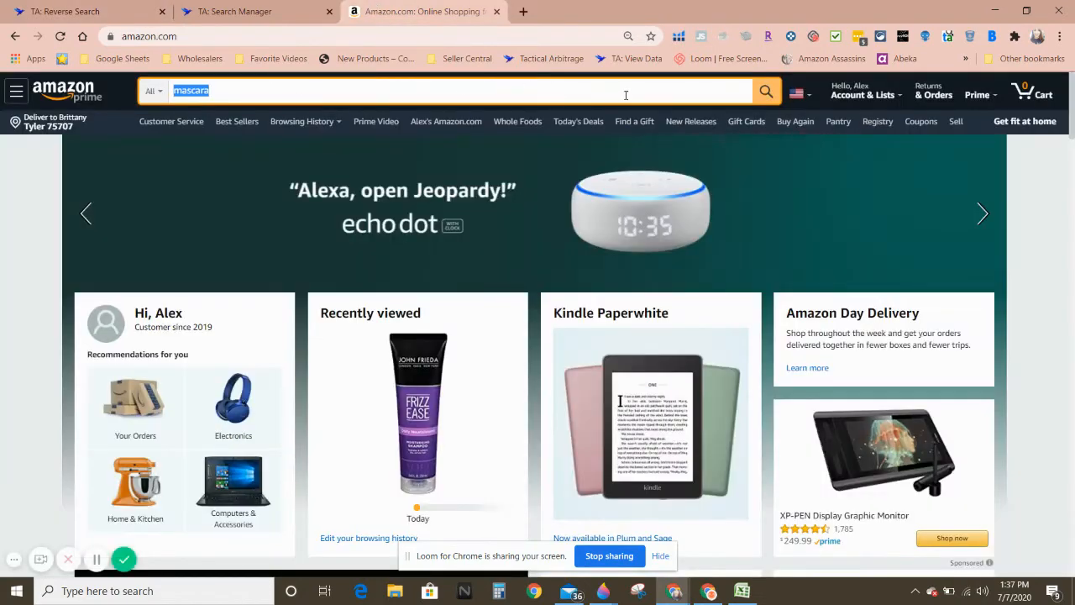
left_click(773, 82)
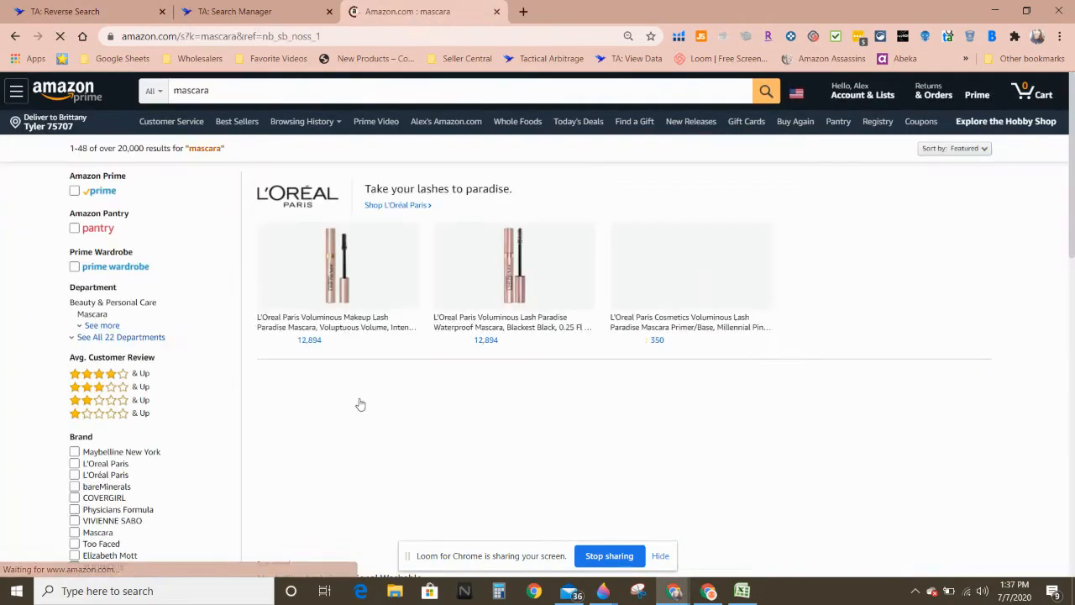
scroll(485, 417, "down", 3)
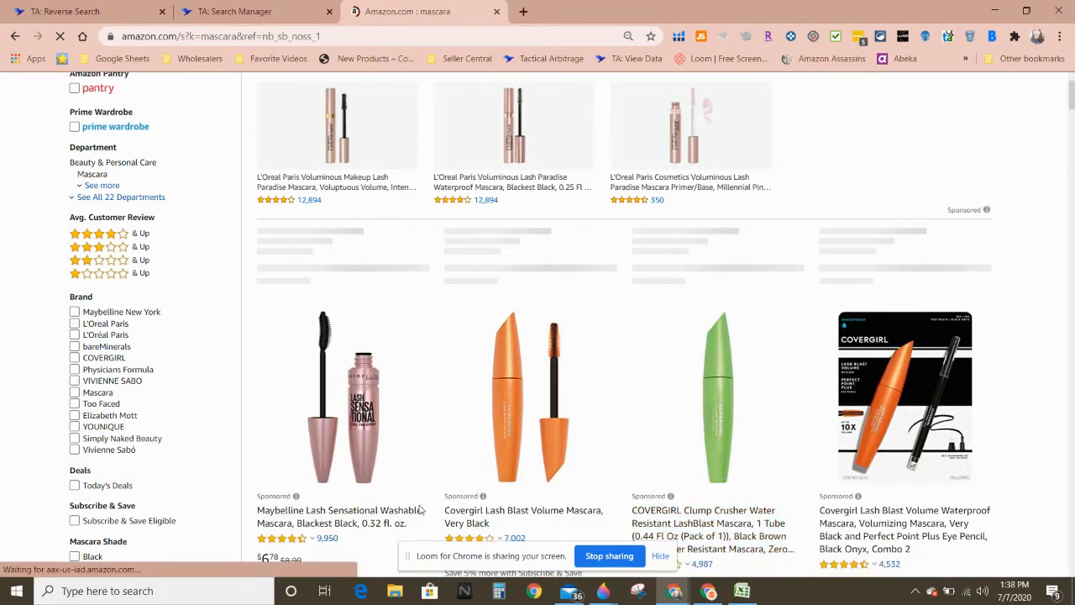
scroll(542, 428, "down", 1)
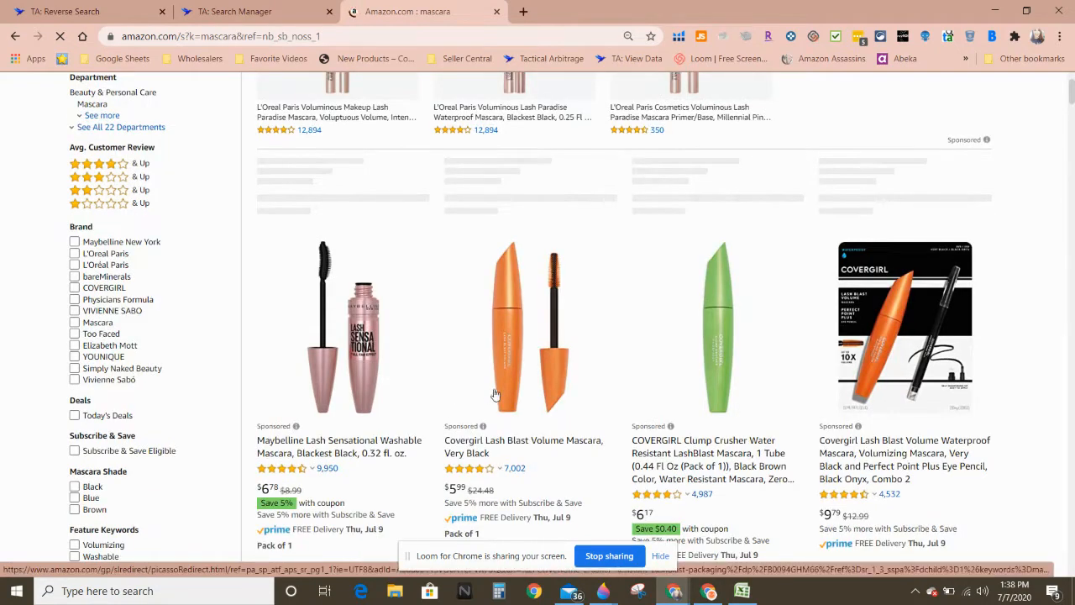
Switch back to Tactical Arbitrage and run the mascara keyword search.
left_click(103, 12)
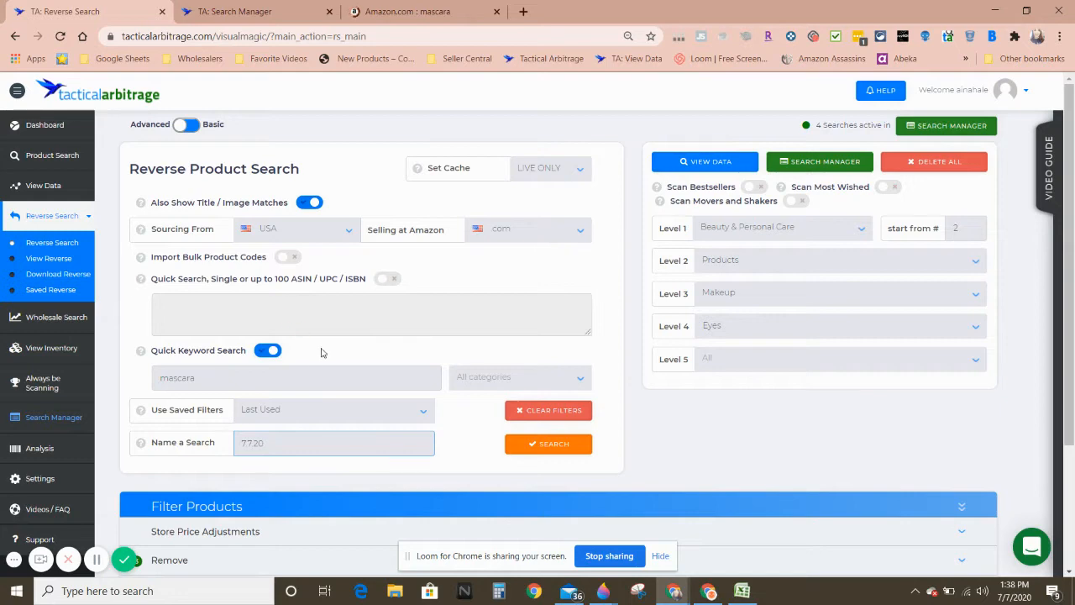
scroll(317, 370, "down", 1)
left_click(551, 376)
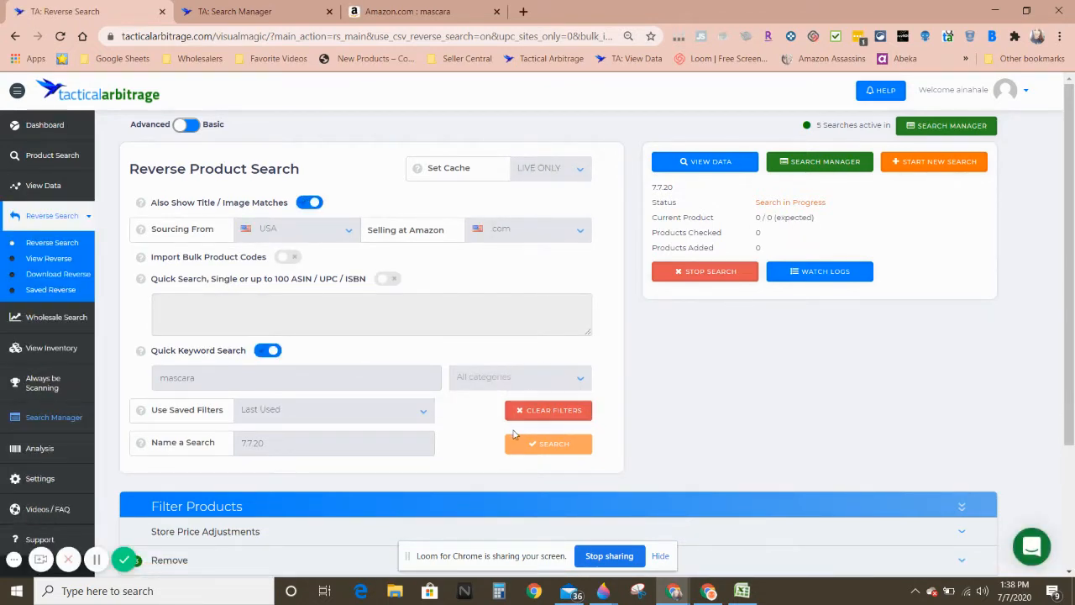
Switch to the Amazon eyeliner results and collect all ASINs from the page with StoreFront Stalker PRO.
left_click(710, 591)
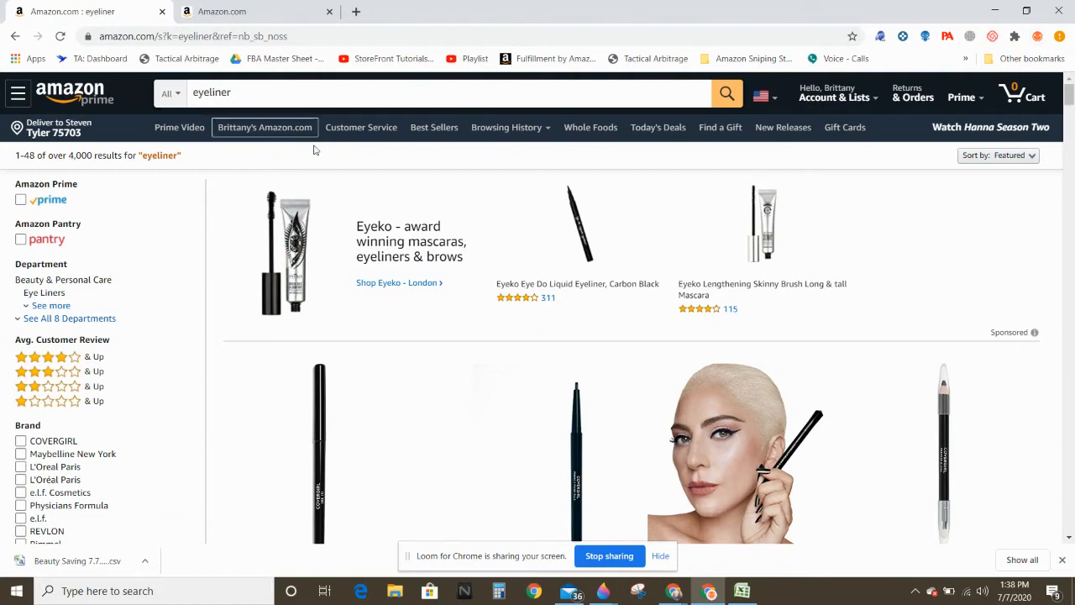
right_click(879, 36)
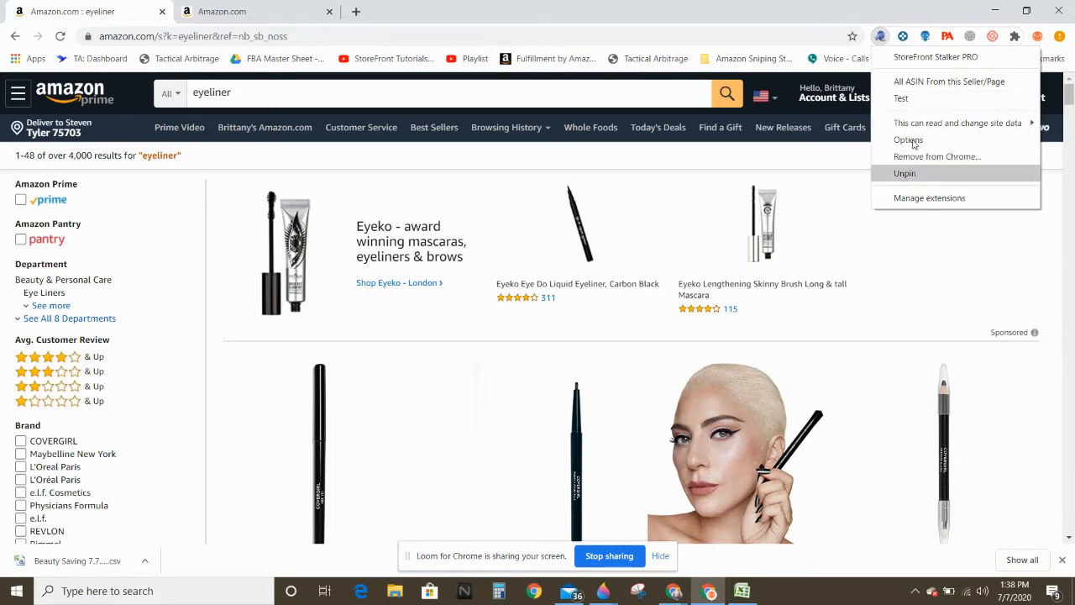
left_click(921, 83)
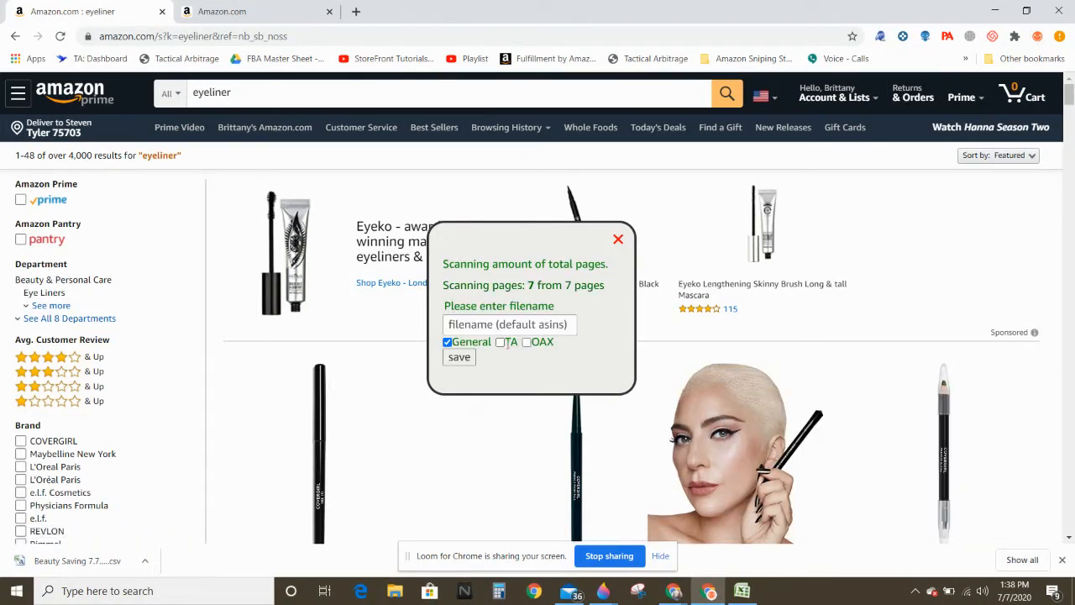
Save the scanned ASINs in TA format under the file name 7.7.20 Eyeliner Reverse.
left_click(500, 343)
left_click(460, 330)
type("7.7")
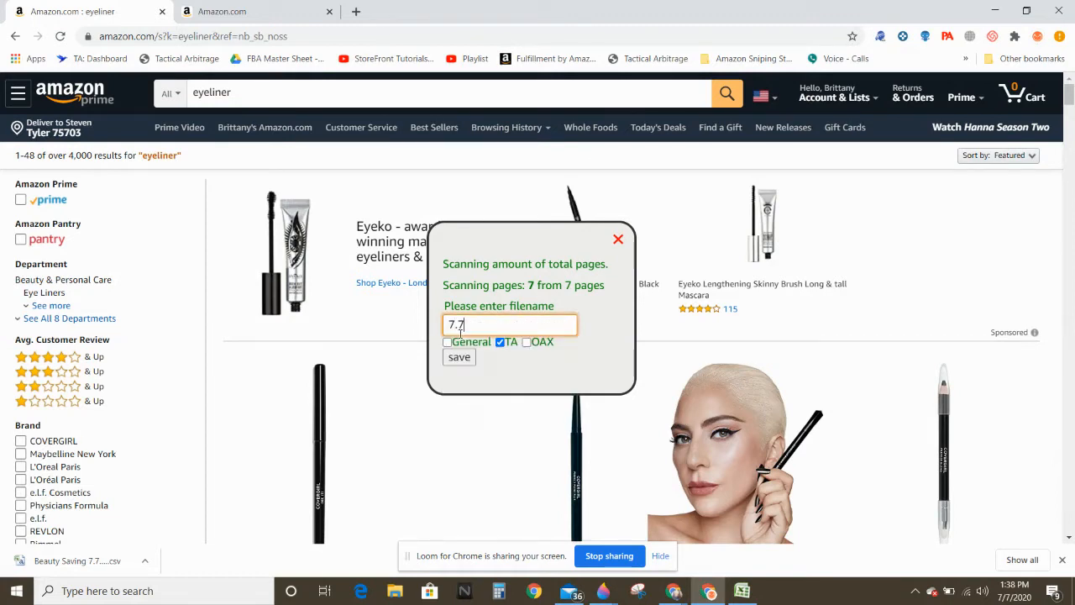
type(".20 E")
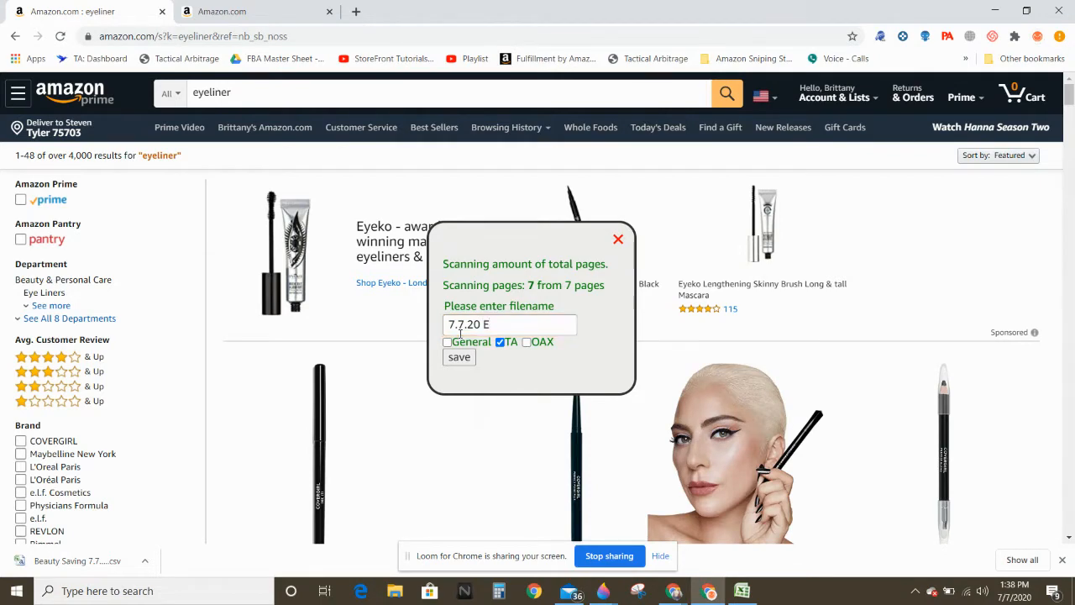
left_click(551, 322)
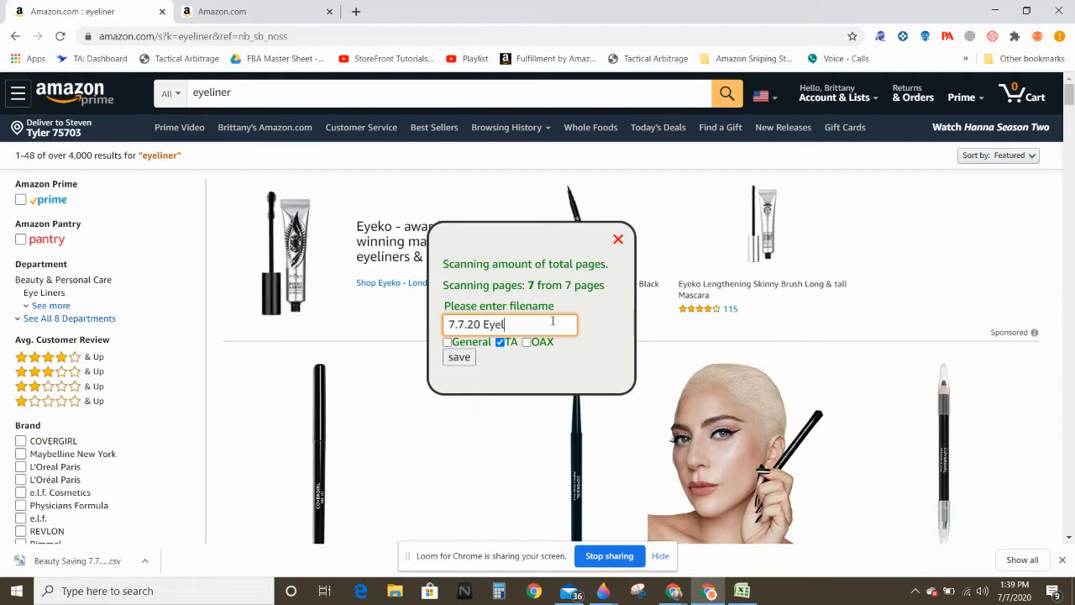
type("yeliner Reverse")
left_click(460, 363)
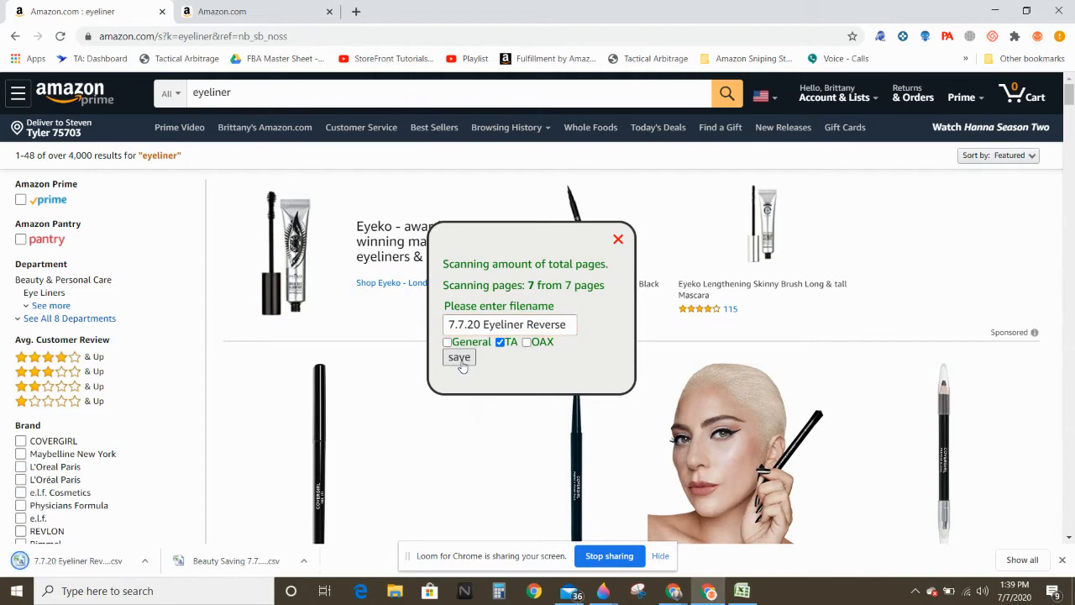
Switch back to Tactical Arbitrage, start a new reverse search and enable importing bulk product codes.
left_click(665, 593)
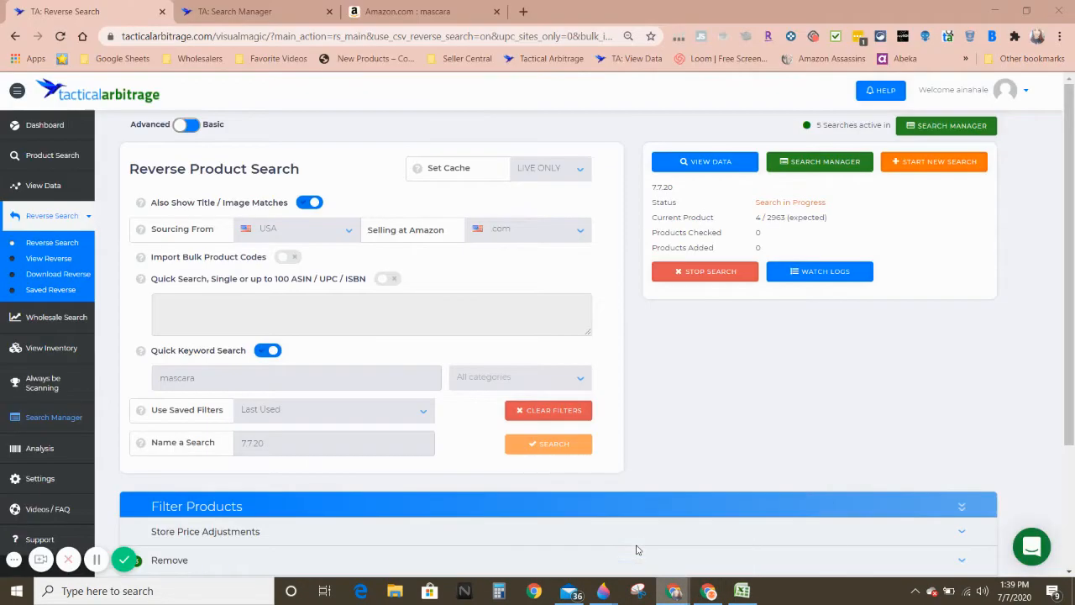
left_click(643, 554)
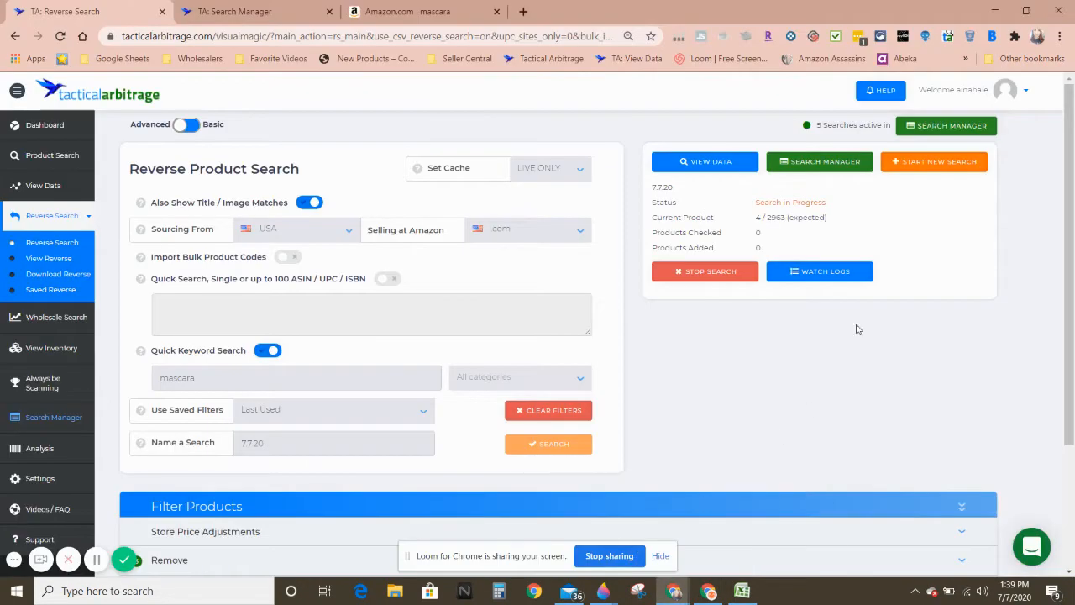
left_click(934, 176)
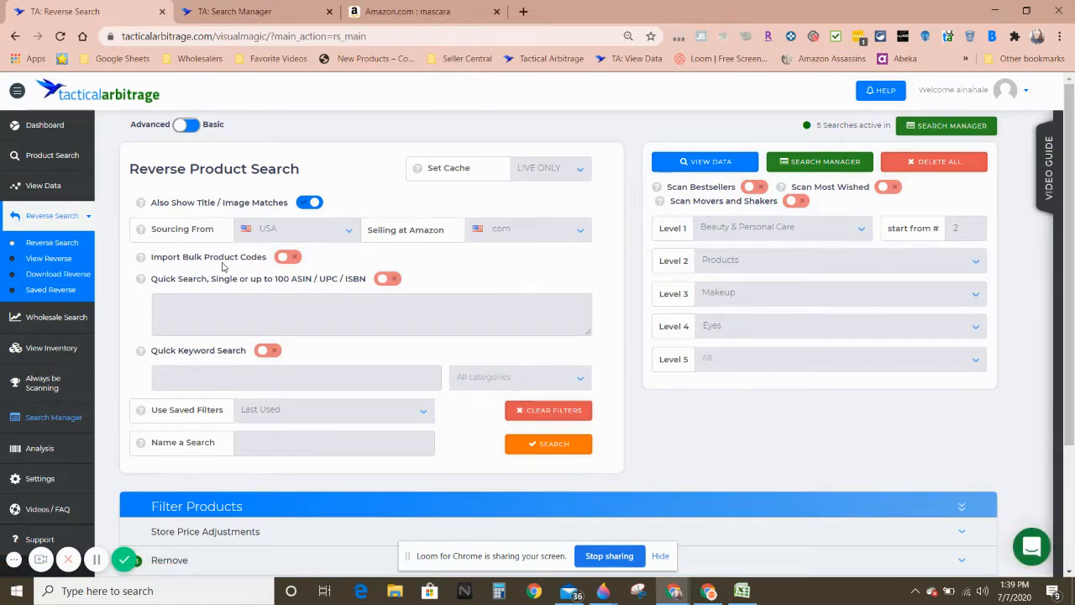
left_click(285, 258)
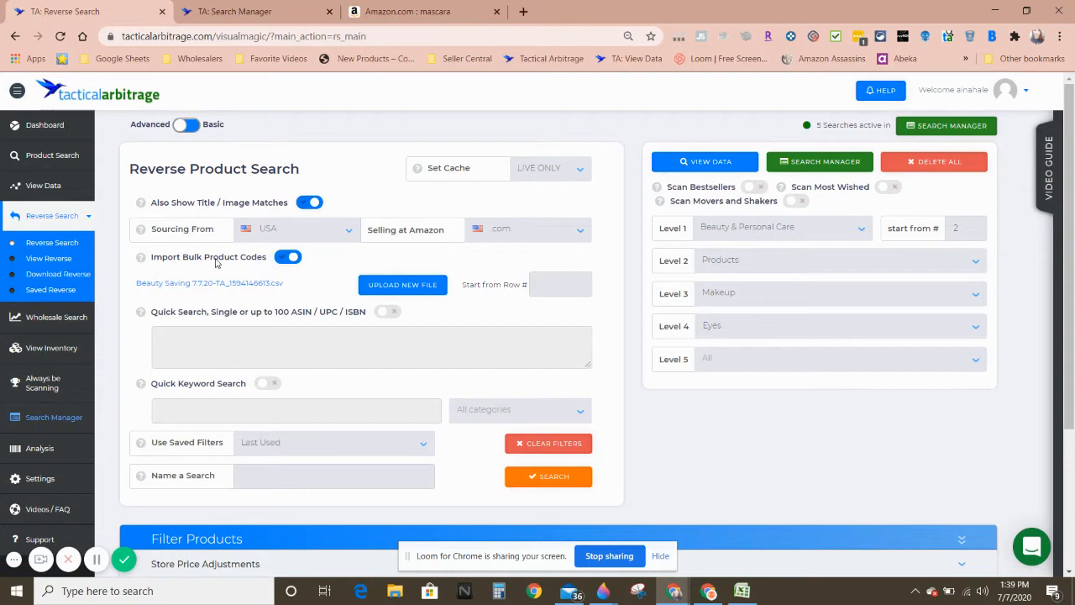
Upload 7.7.20 Eyeliner Reverse-TA.csv as the bulk product code file, keeping the UPC and ASIN column mapping.
left_click(385, 290)
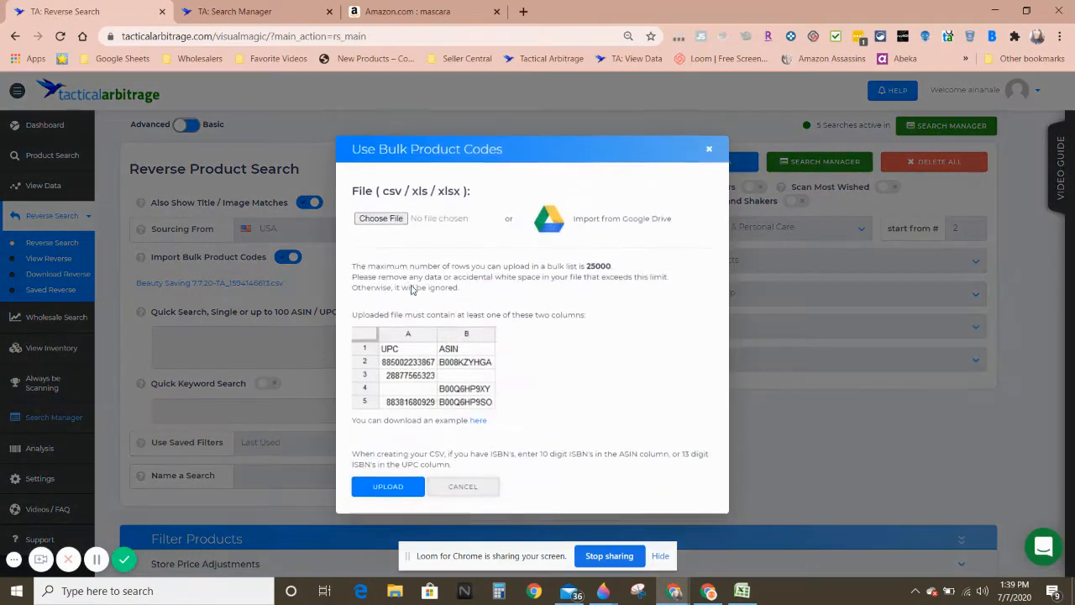
left_click(389, 220)
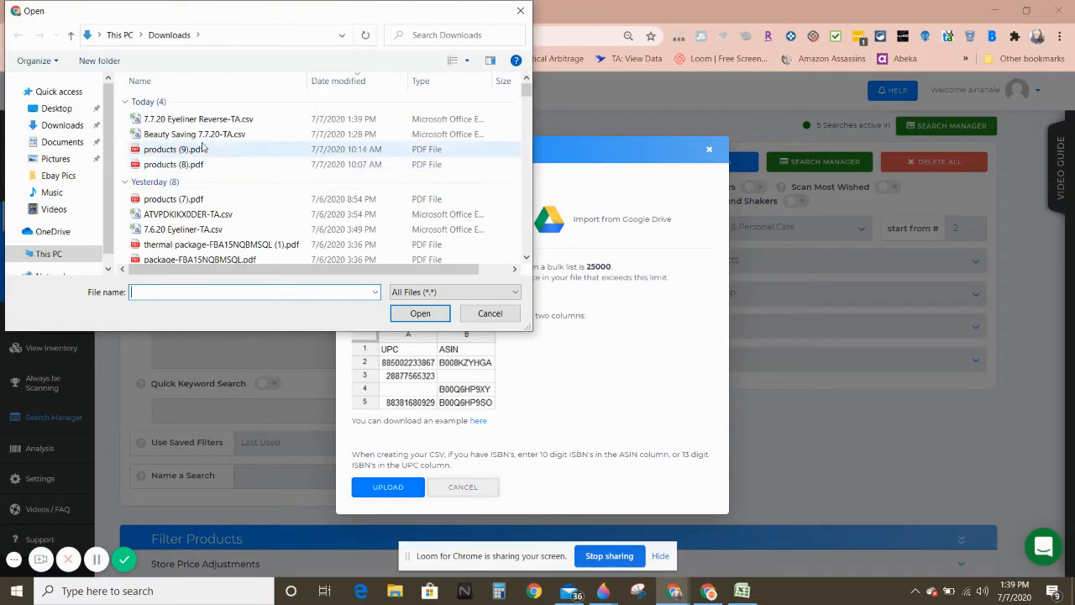
left_click(204, 122)
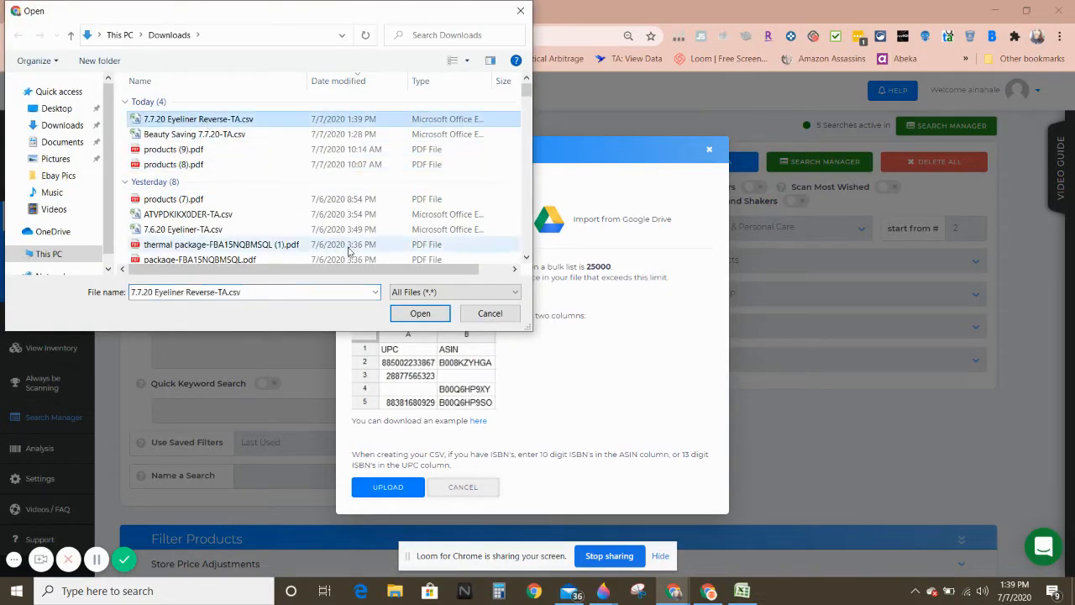
left_click(420, 312)
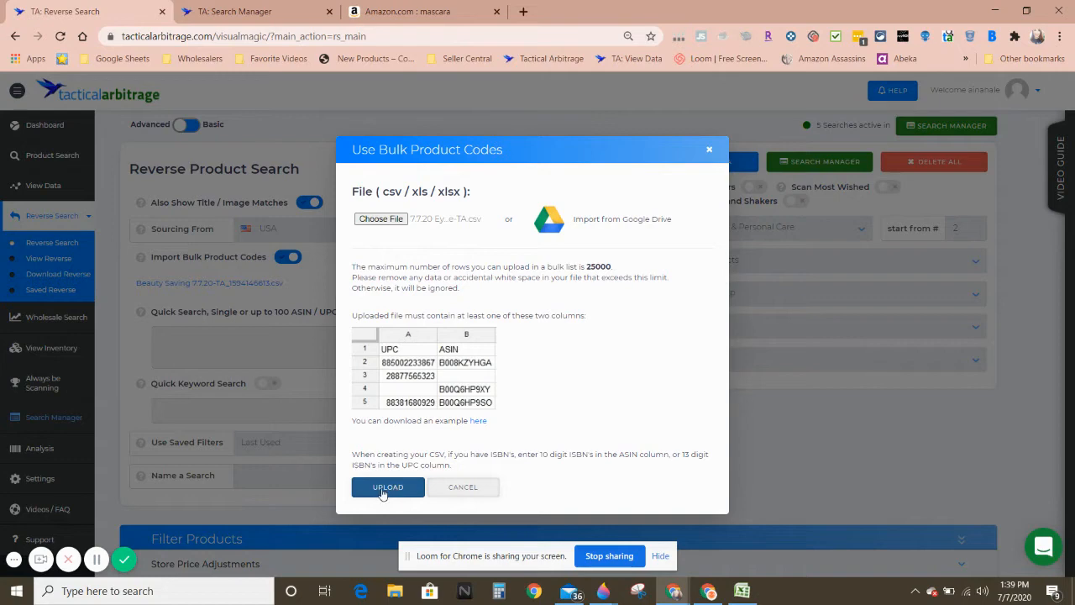
left_click(383, 493)
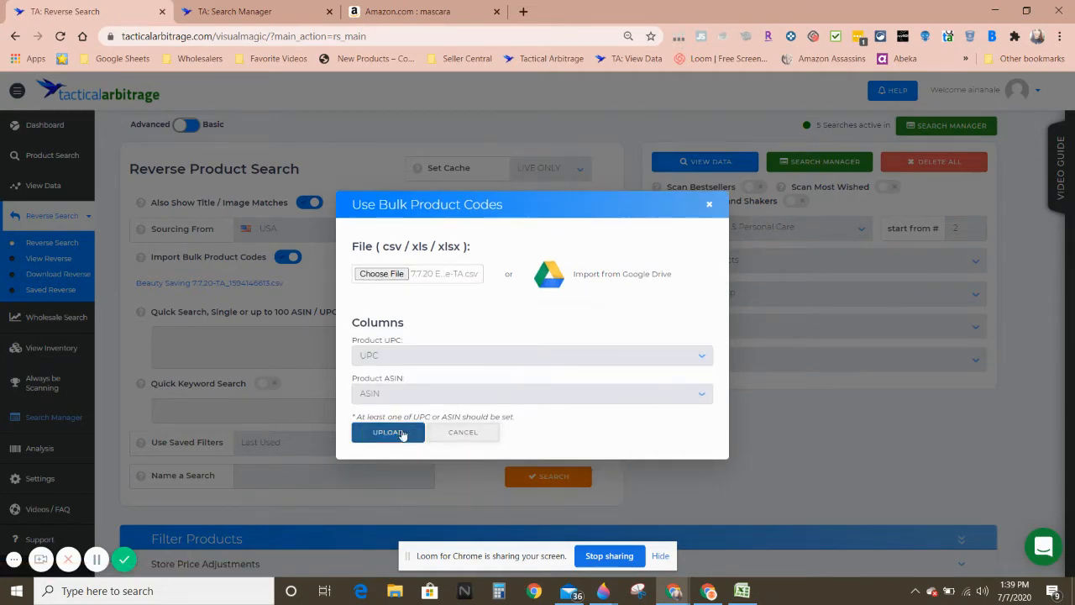
left_click(400, 442)
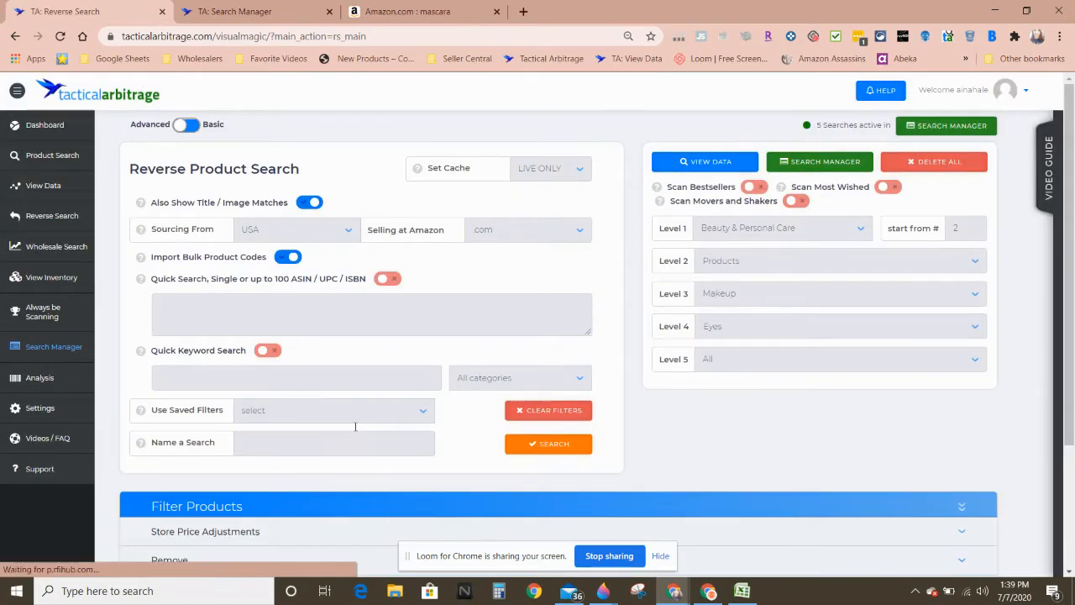
Run the reverse search on the uploaded eyeliner file without naming the search.
scroll(359, 425, "down", 1)
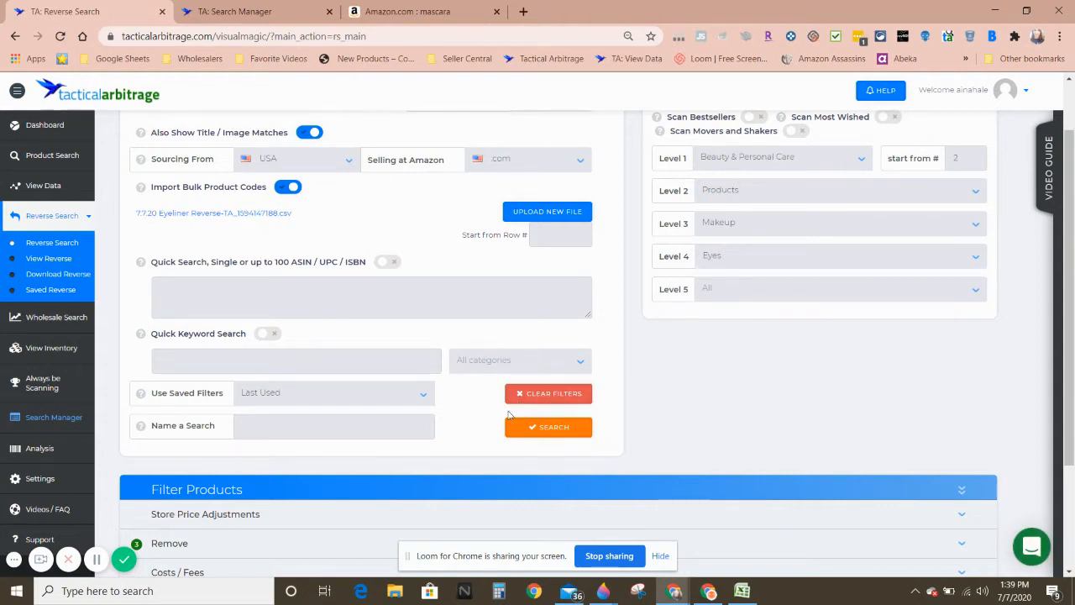
left_click(551, 425)
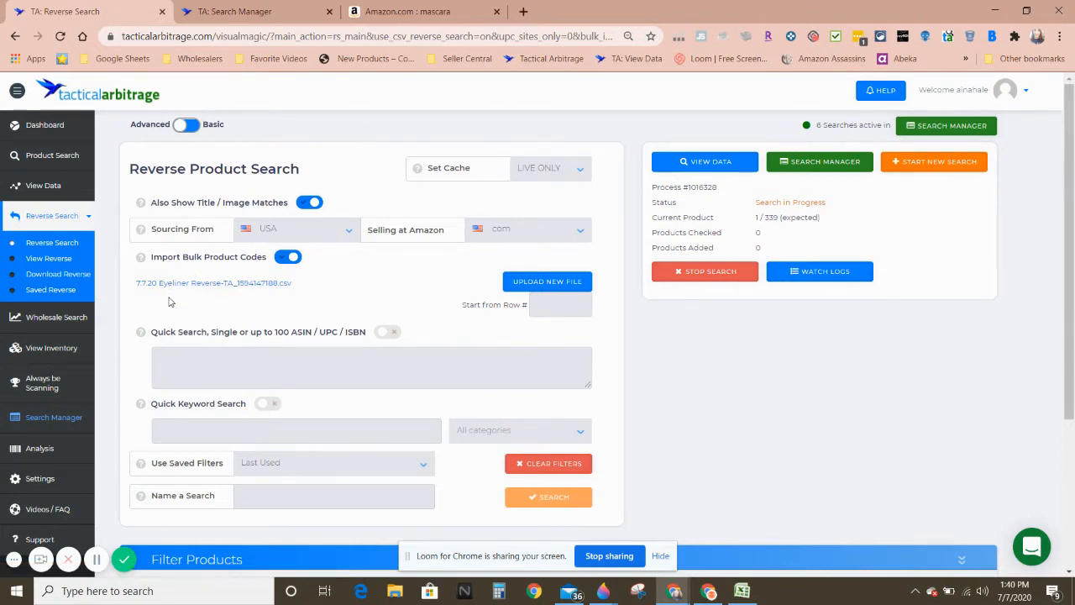
left_click(238, 429)
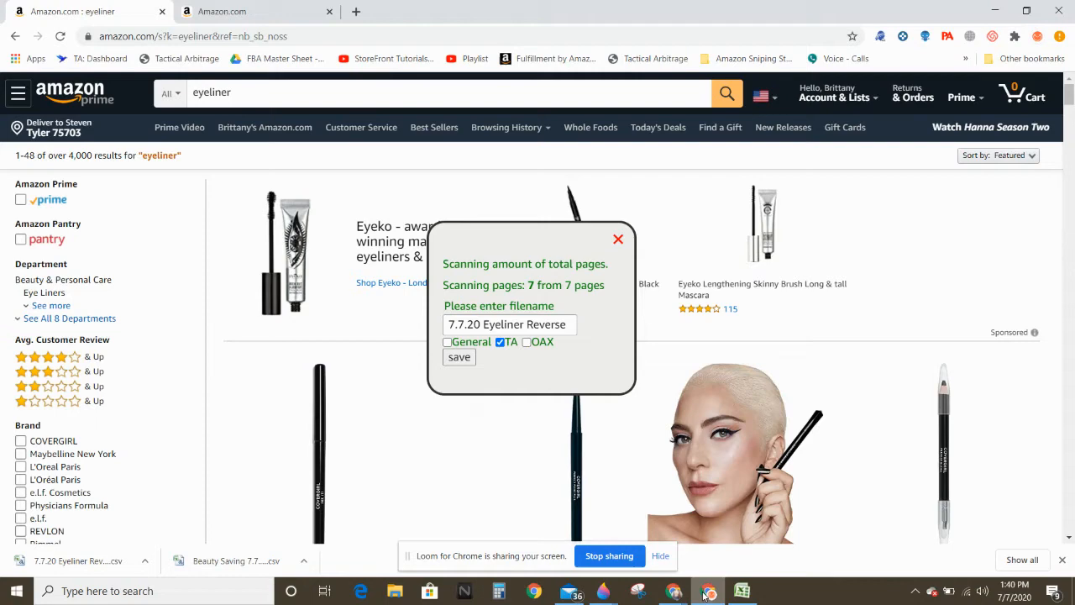
Switch to the Amazon eyeliner results, dismiss the finished ASIN scan and close that page to show the seller's storefront.
left_click(708, 592)
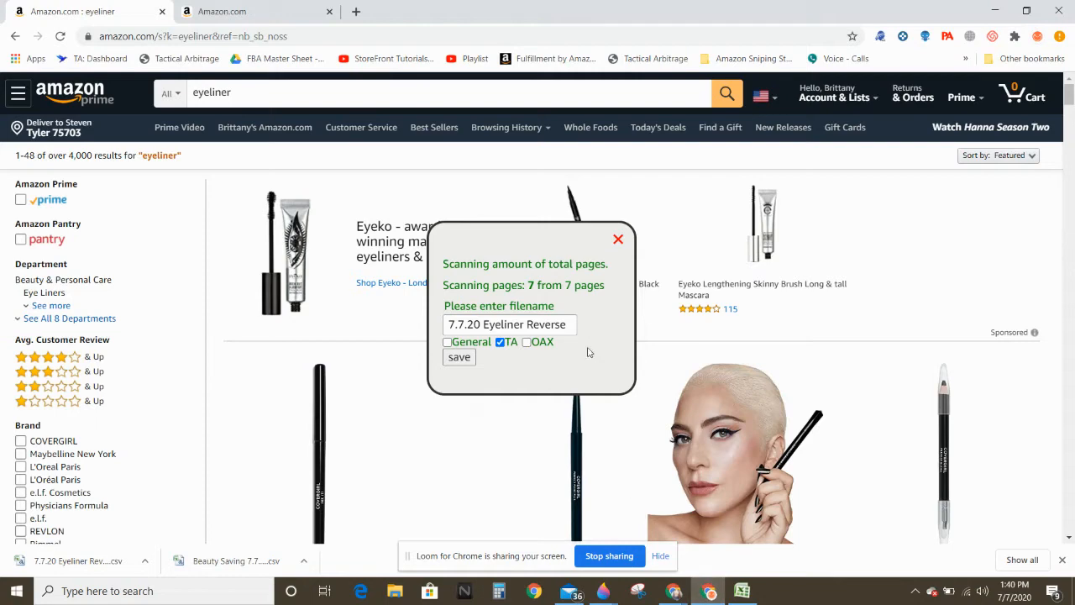
left_click(617, 240)
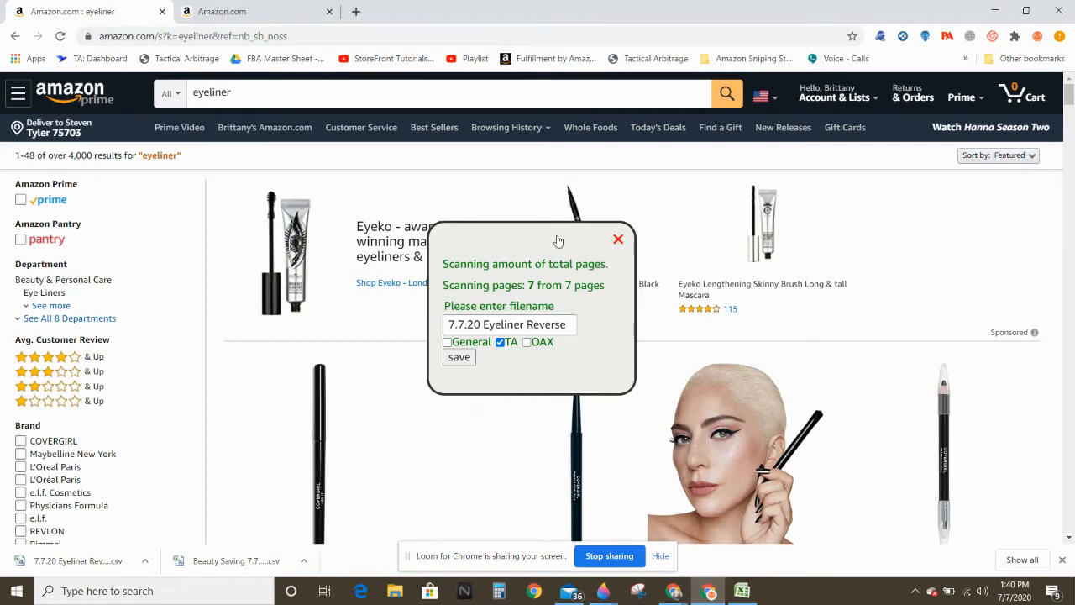
left_click(162, 11)
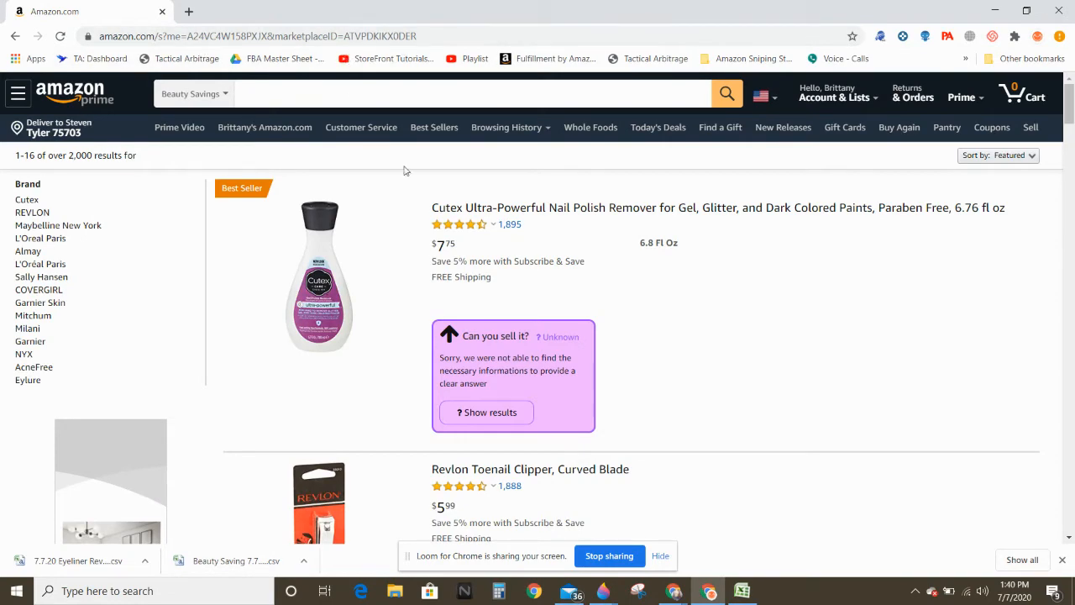
Return to the Amazon mascara results and open the essence Lash Princess False Lash Effect Mascara listing.
mouse_move(673, 591)
left_click(641, 558)
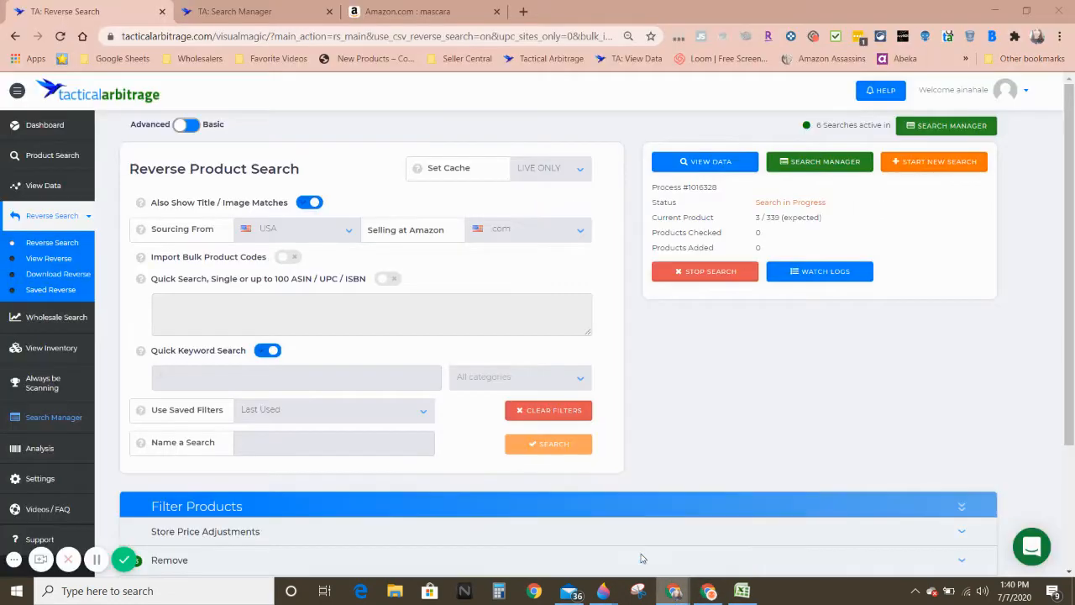
left_click(381, 9)
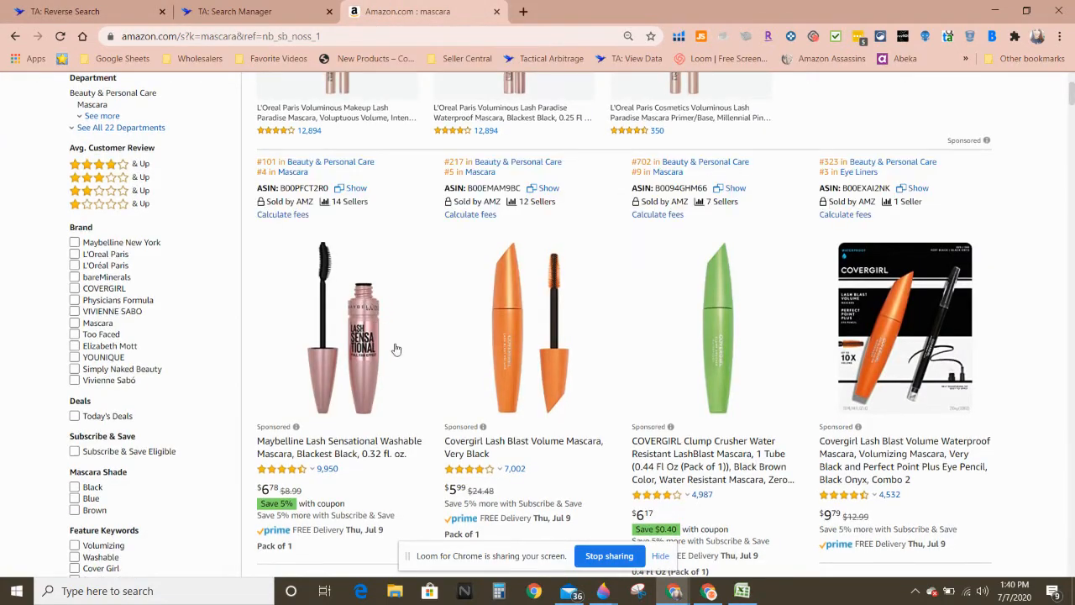
scroll(556, 338, "down", 7)
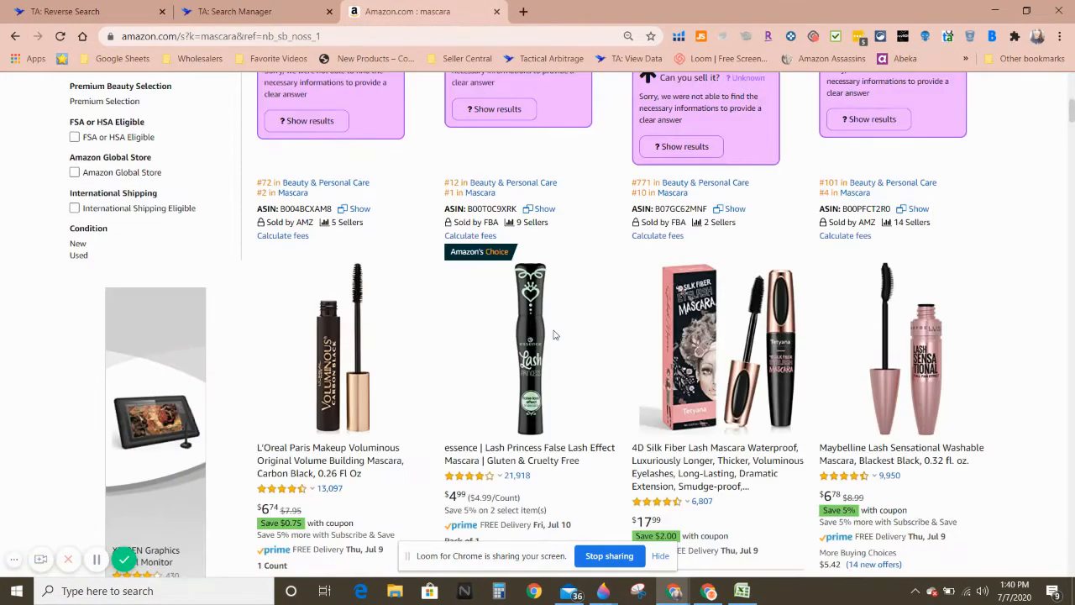
scroll(553, 335, "down", 1)
mouse_move(547, 333)
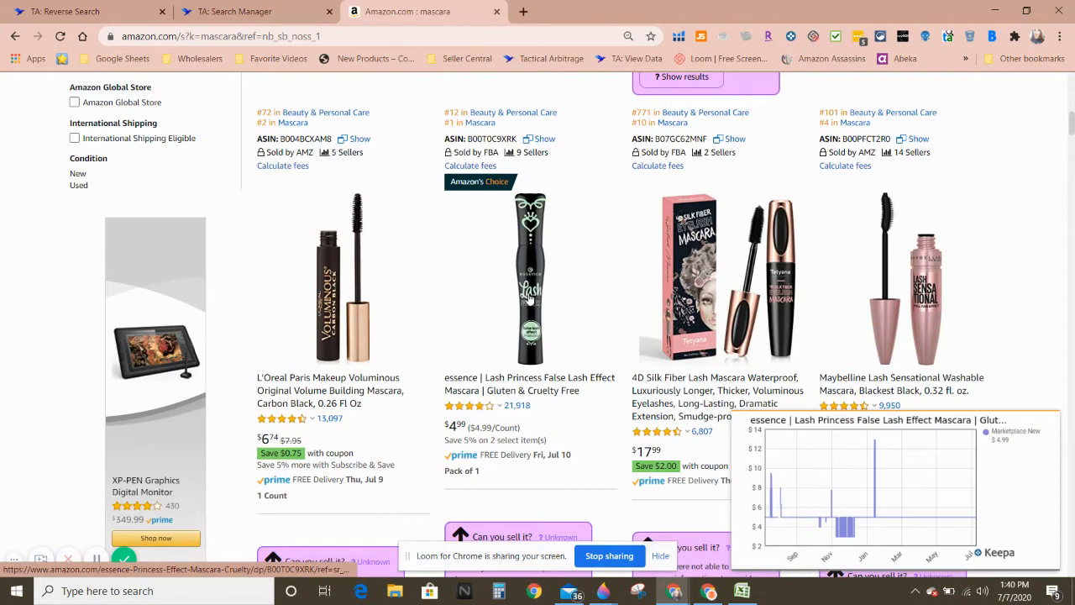
left_click(530, 300)
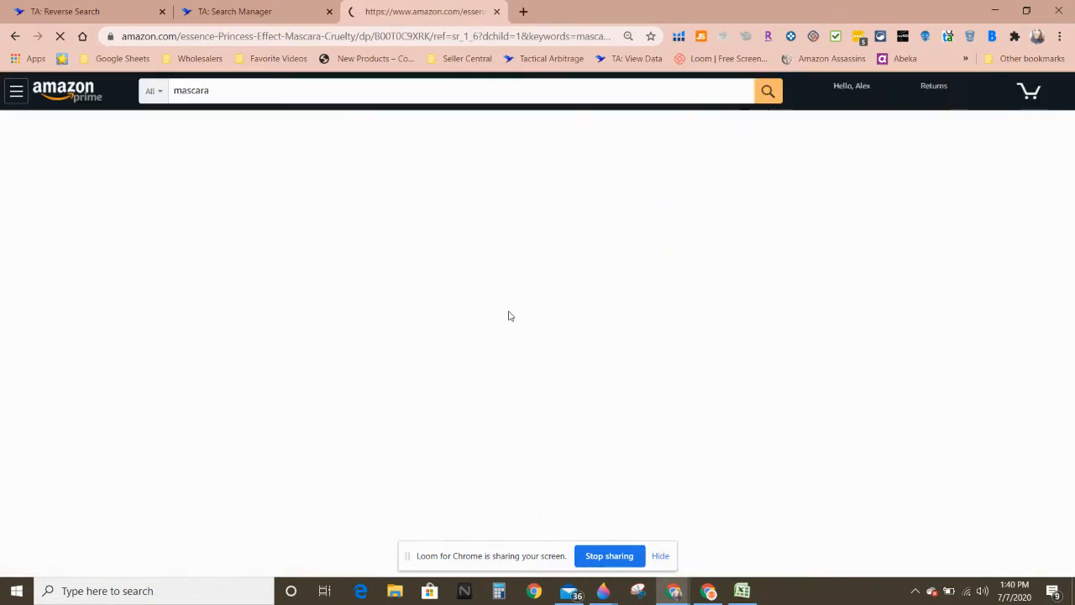
Examine the essence mascara's price and offer history, its new offers and the sellers behind them.
scroll(655, 317, "down", 4)
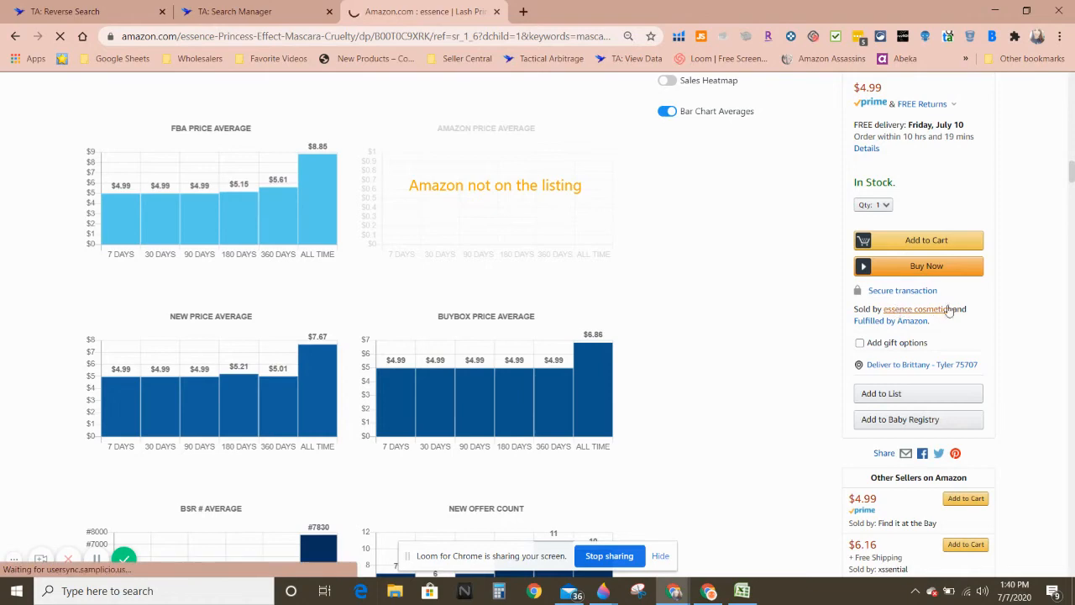
scroll(797, 360, "up", 10)
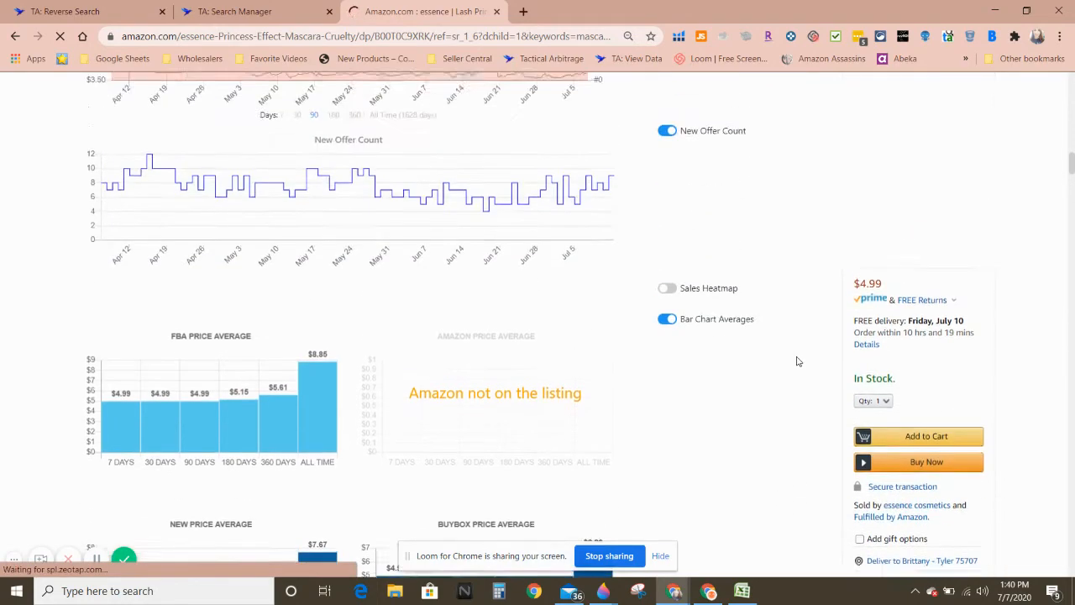
scroll(797, 362, "up", 10)
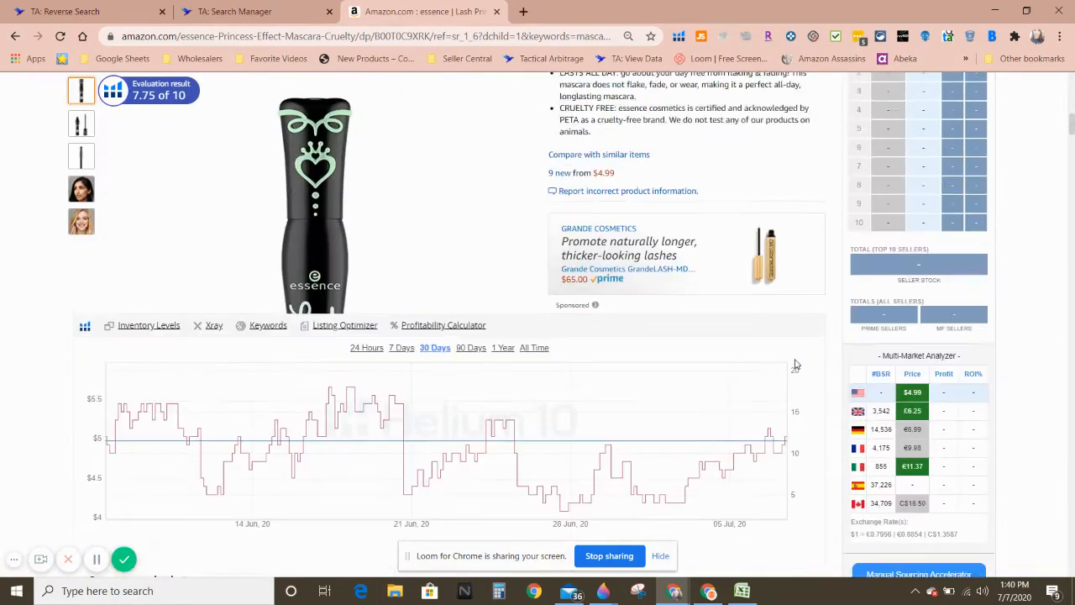
left_click(570, 367)
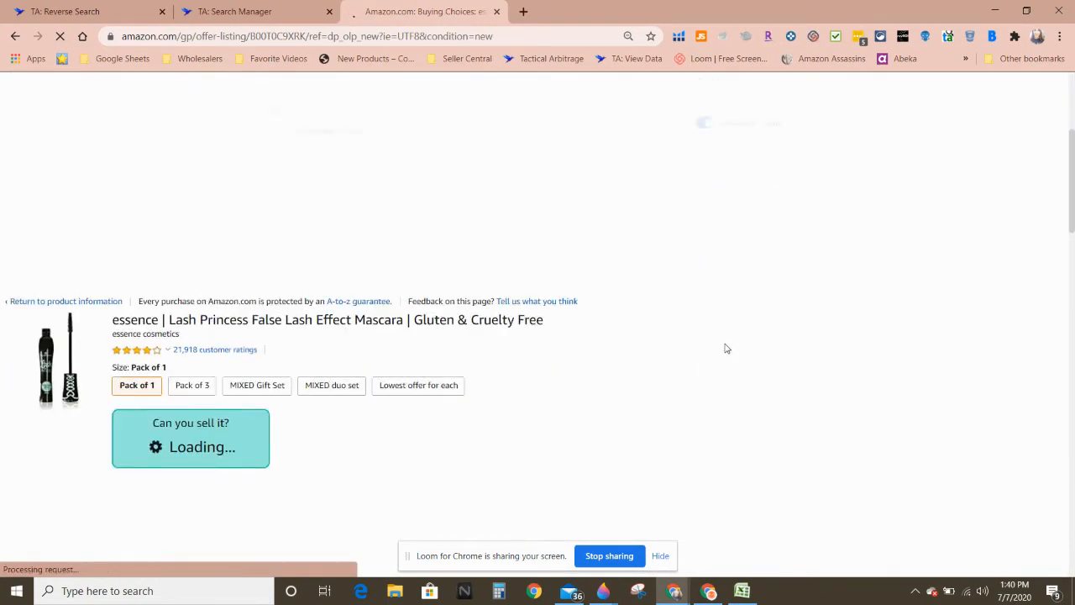
scroll(663, 349, "down", 3)
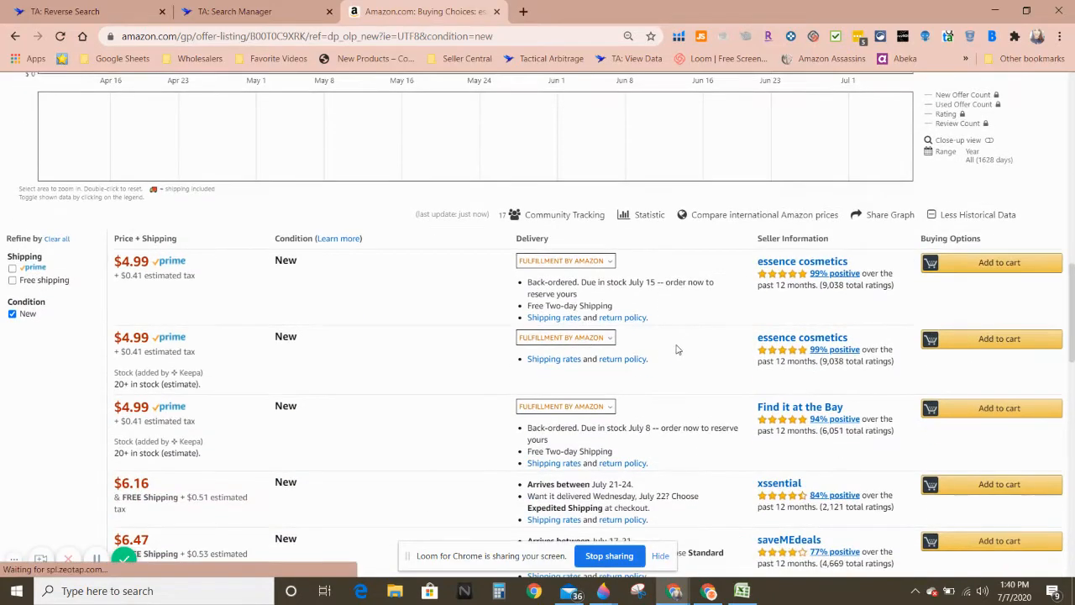
scroll(678, 347, "down", 1)
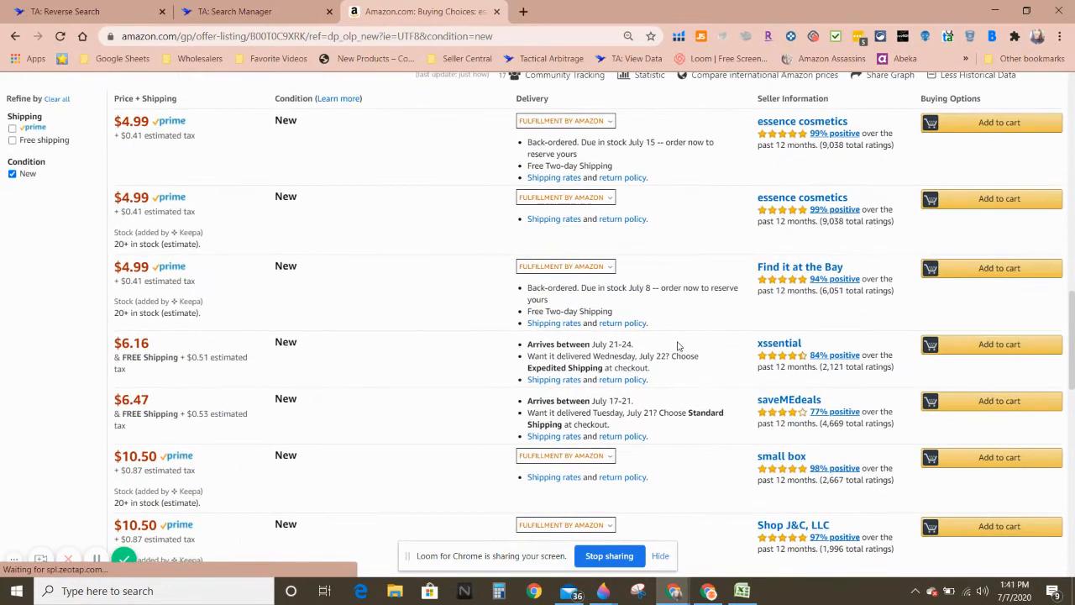
scroll(670, 310, "down", 2)
scroll(676, 336, "down", 2)
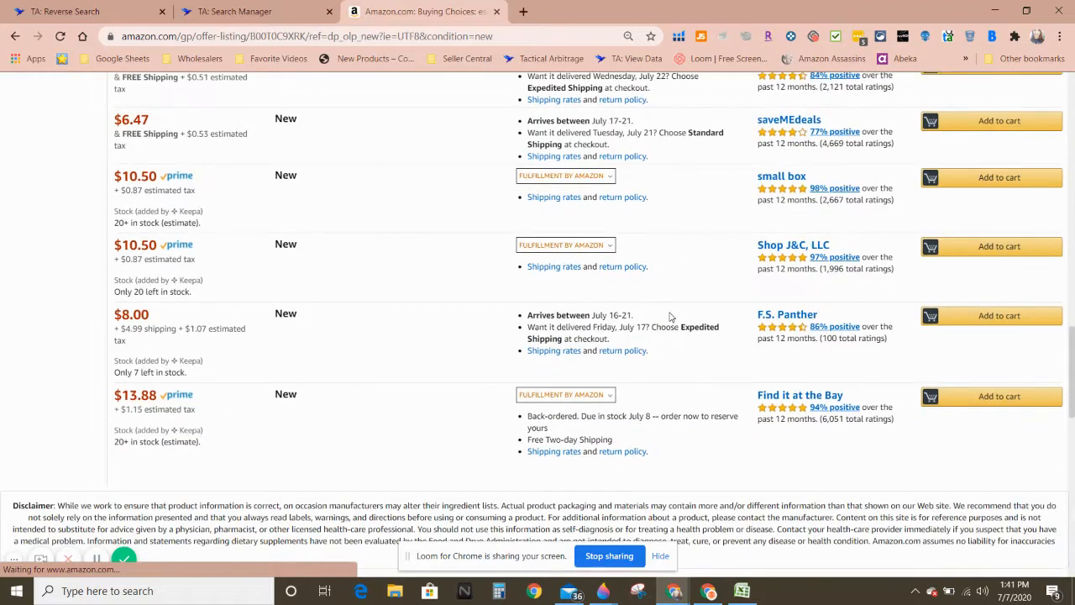
Return to the Amazon mascara results and open the L'Oreal Paris Lash Paradise Mascara listing in a new tab.
scroll(587, 185, "up", 3)
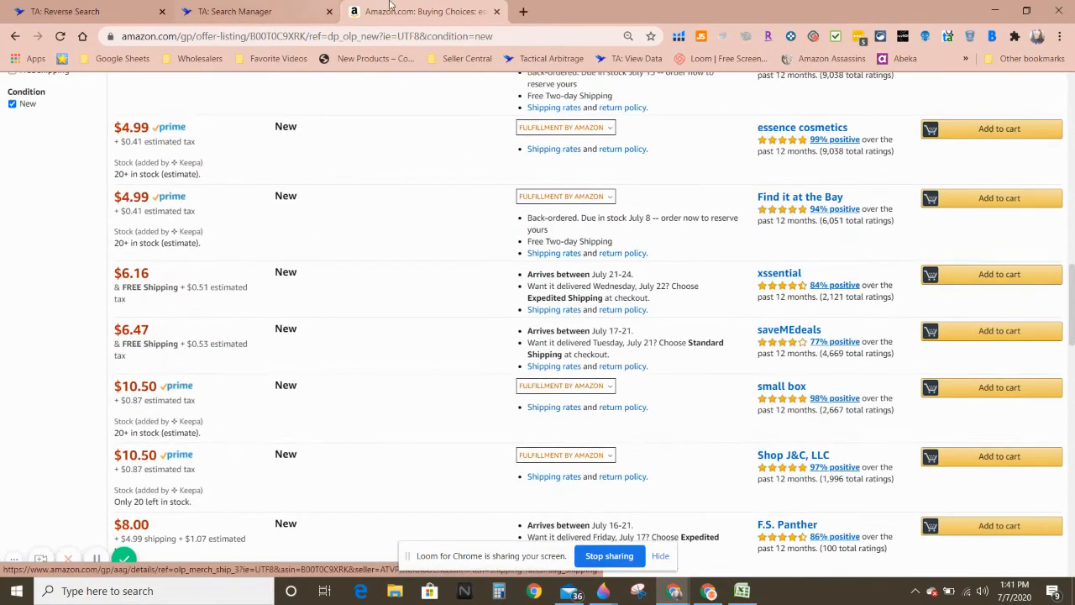
left_click(16, 38)
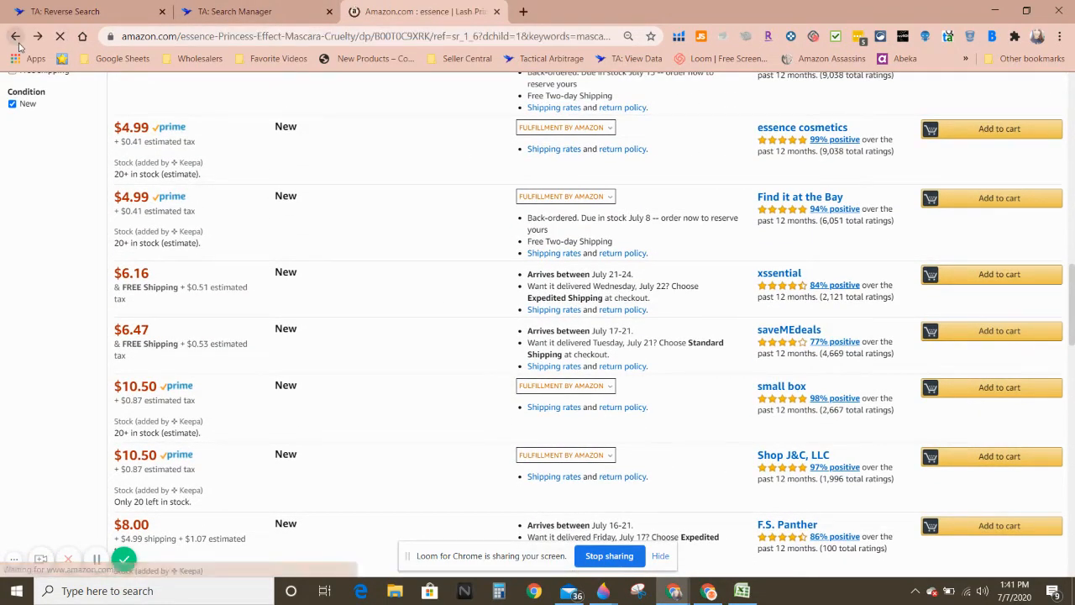
left_click(16, 39)
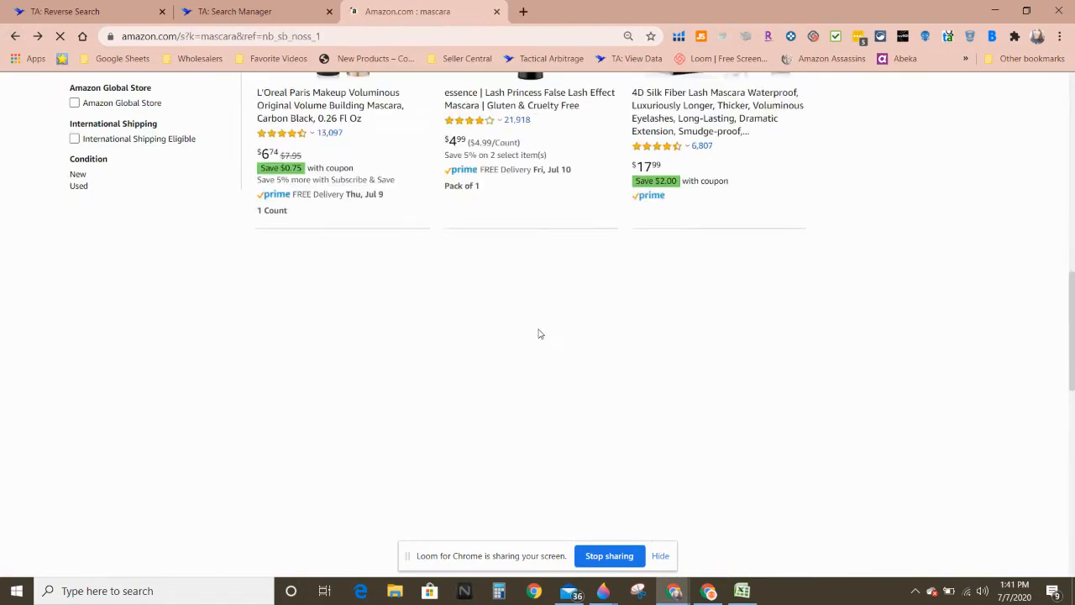
scroll(671, 361, "down", 5)
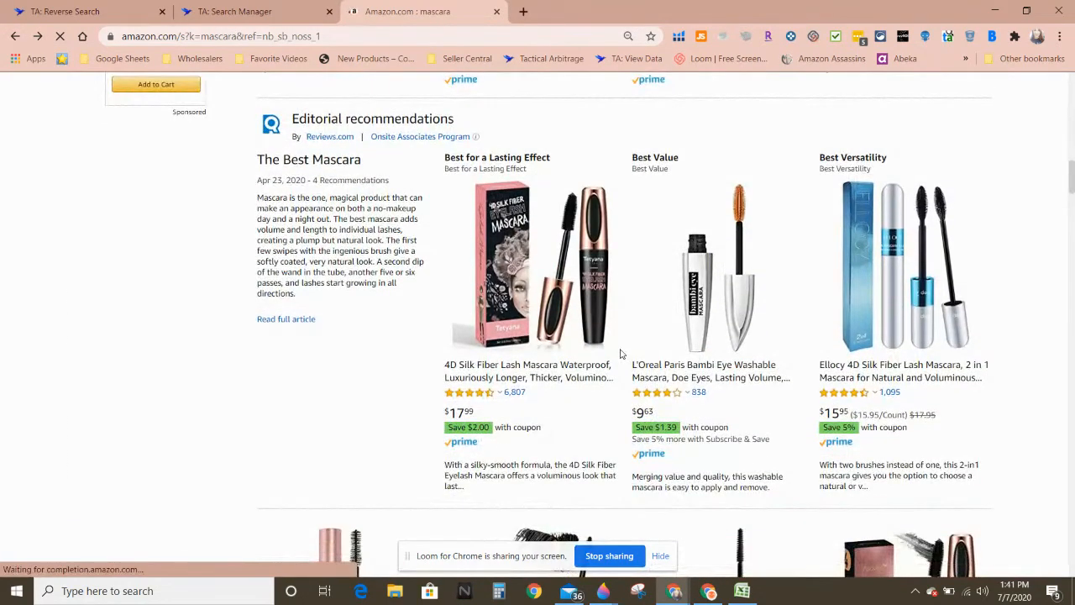
scroll(621, 354, "down", 3)
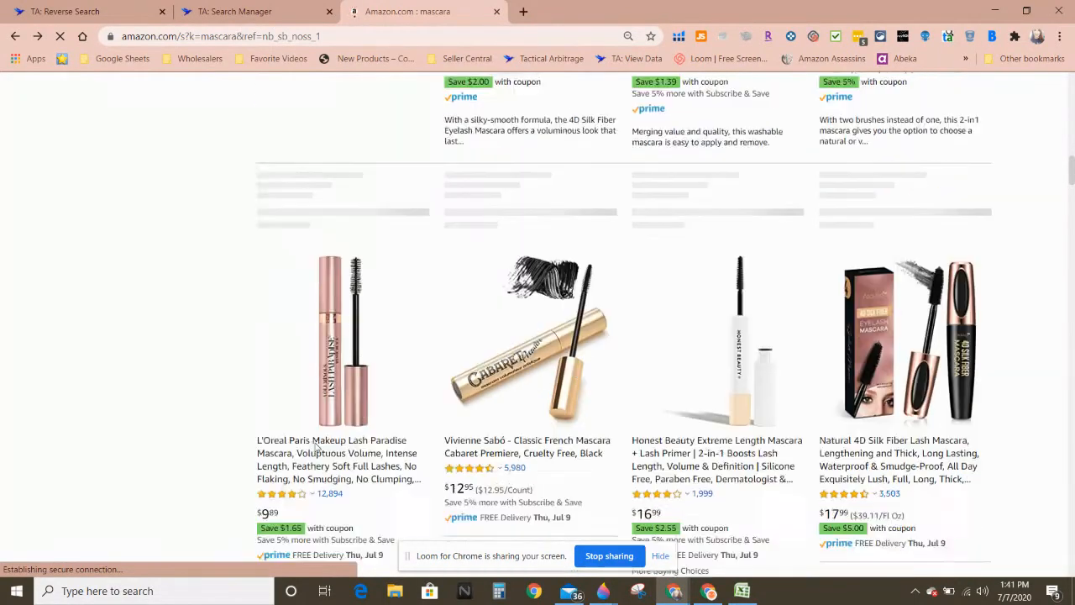
scroll(475, 327, "up", 3)
scroll(412, 412, "up", 3)
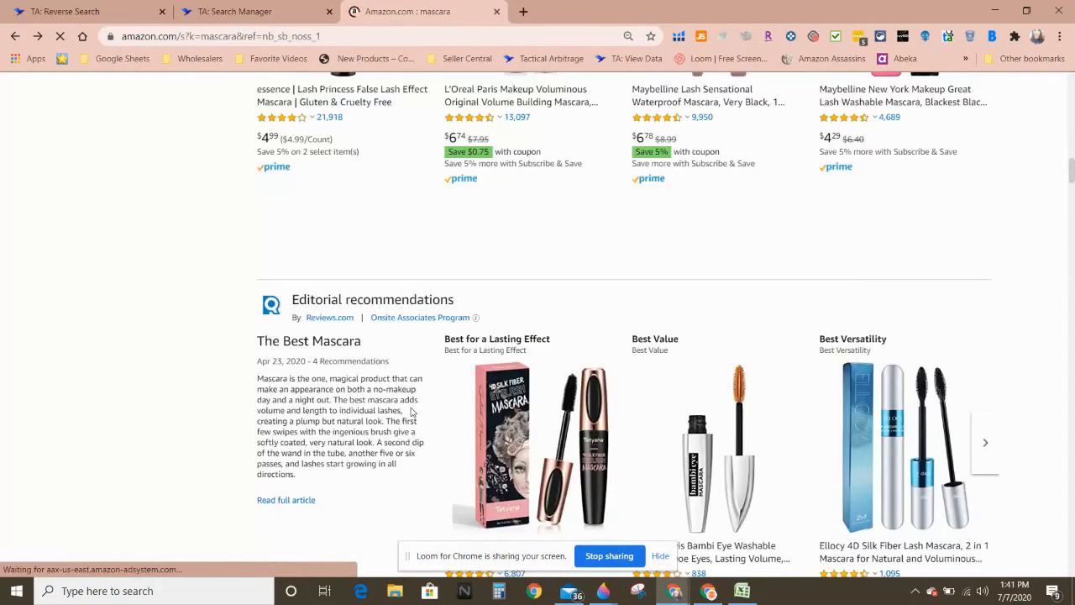
scroll(409, 411, "down", 3)
scroll(407, 409, "down", 3)
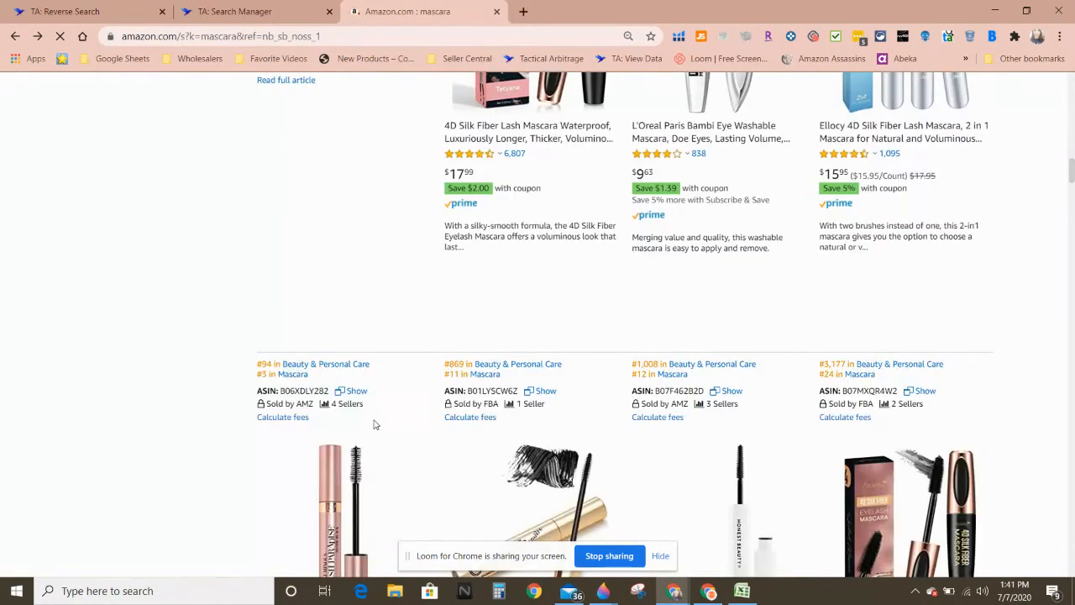
scroll(376, 405, "down", 2)
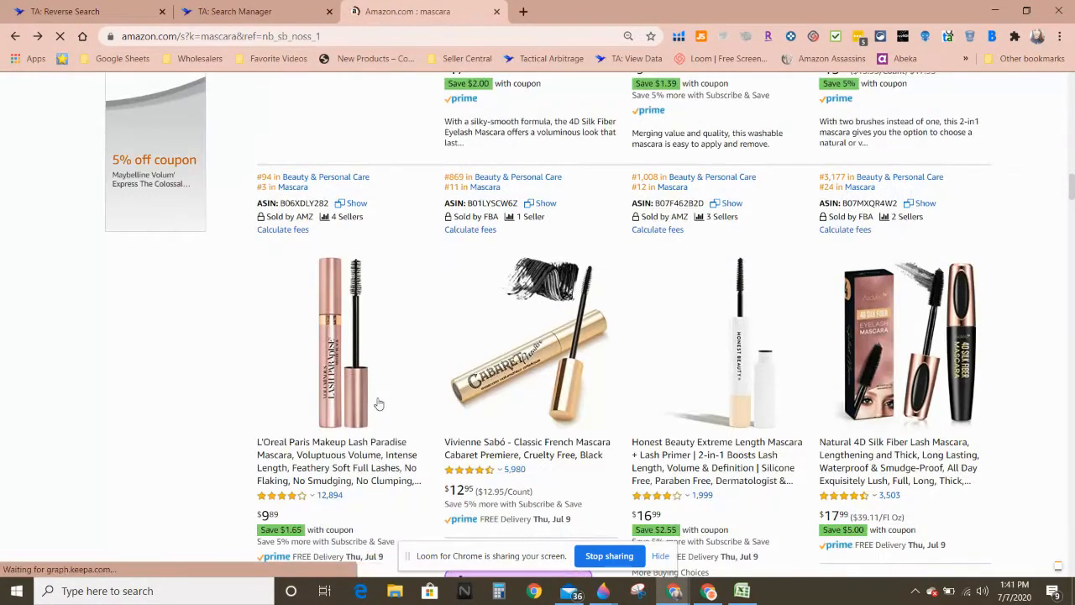
right_click(364, 330)
left_click(423, 71)
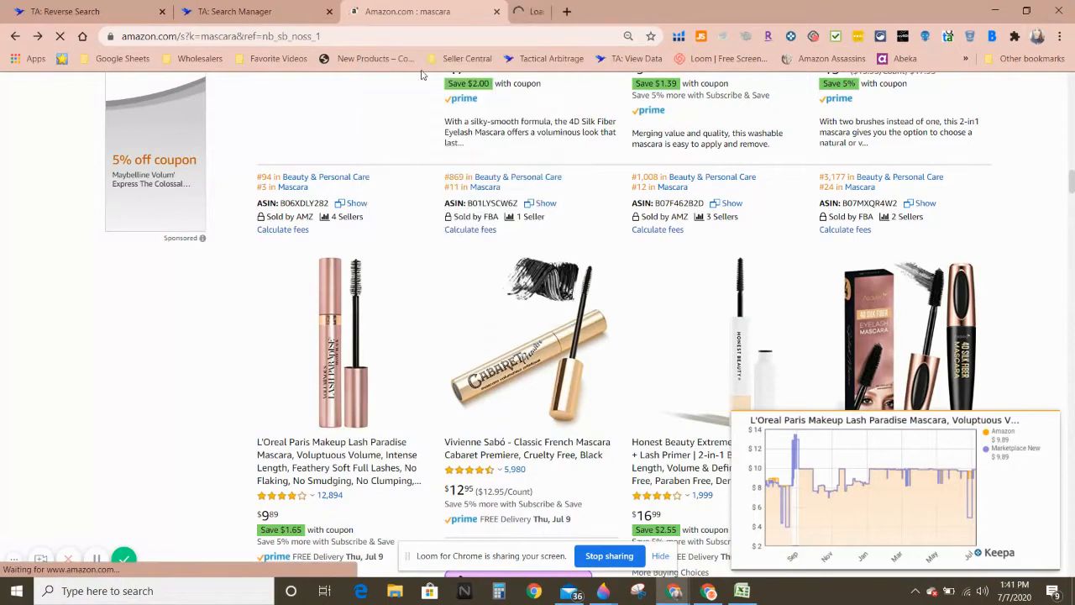
left_click(588, 12)
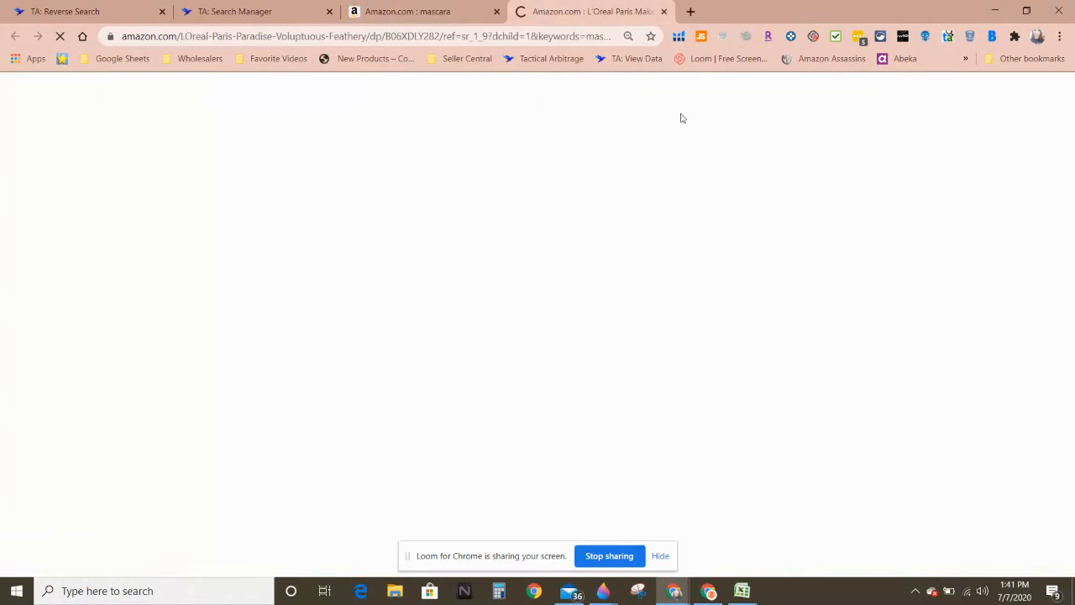
Review the Lash Paradise listing's offer history and open its list of new offers.
scroll(819, 293, "down", 4)
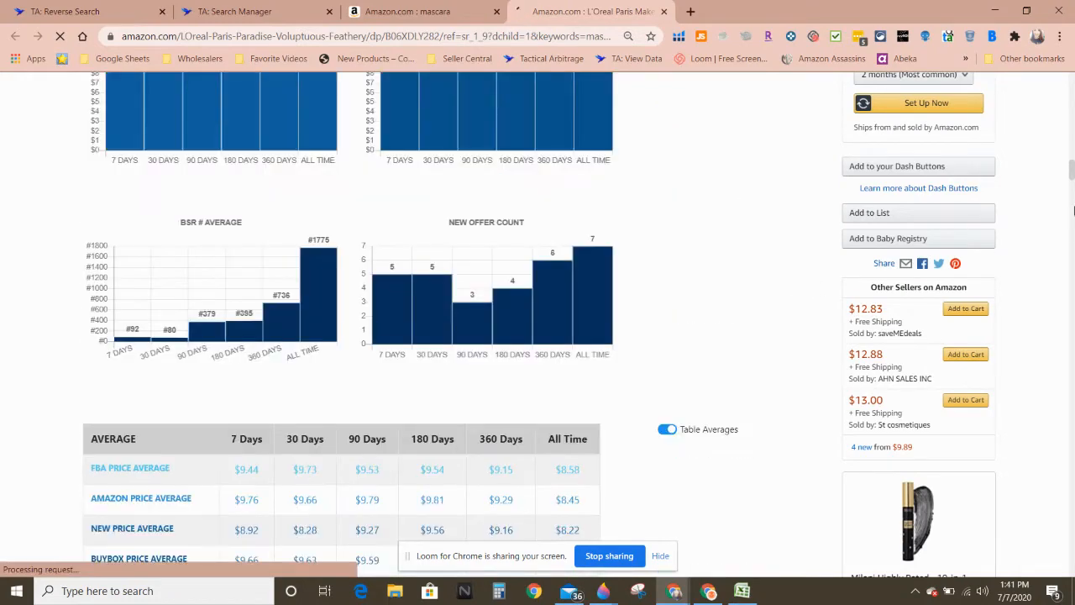
left_click_drag(1072, 168, 1072, 119)
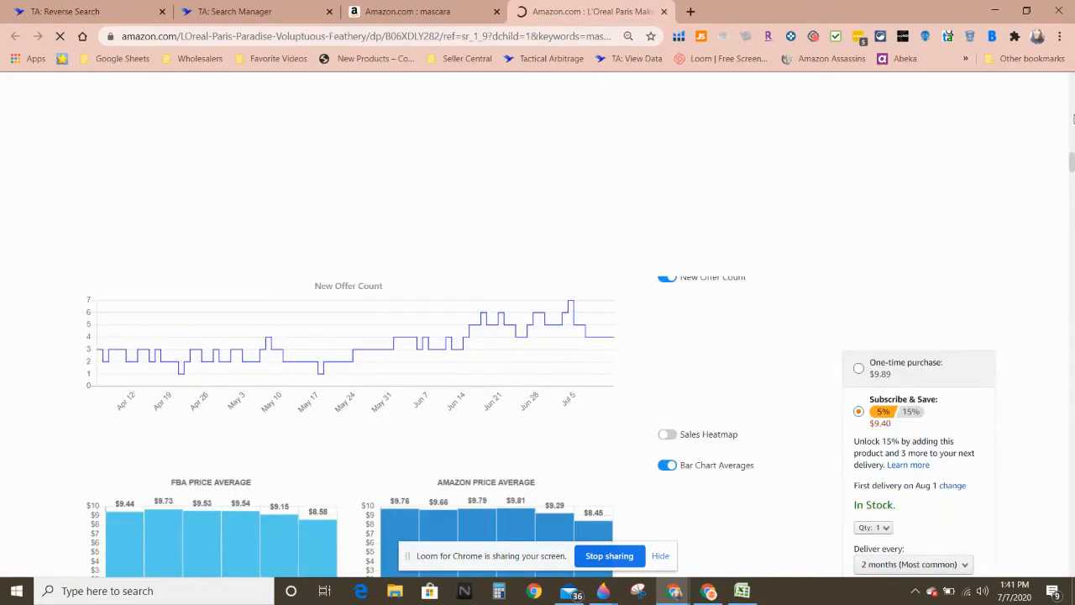
scroll(745, 328, "up", 12)
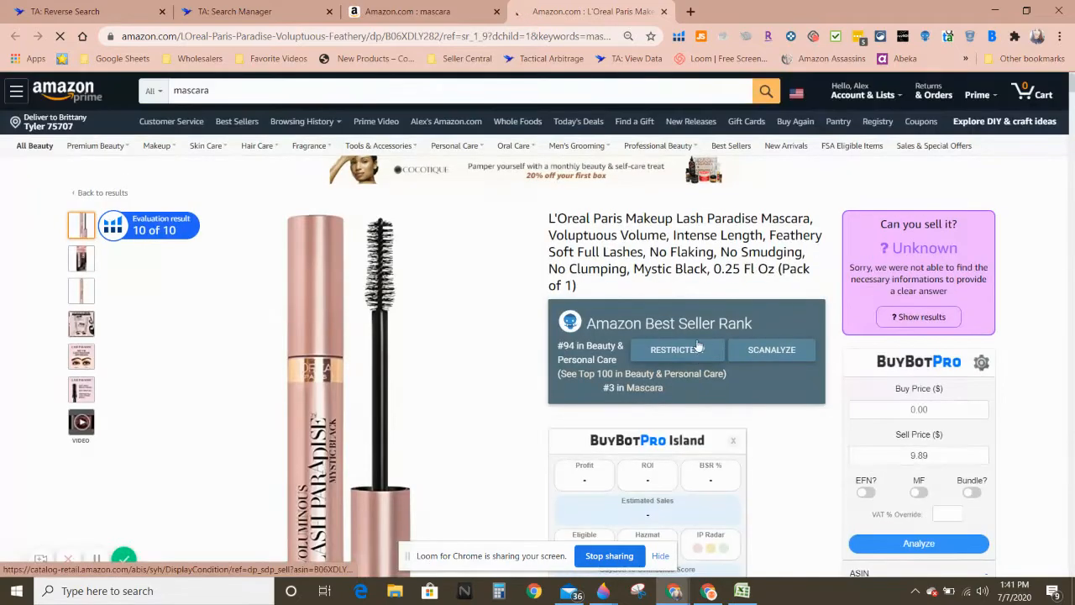
scroll(691, 345, "down", 5)
scroll(682, 340, "down", 7)
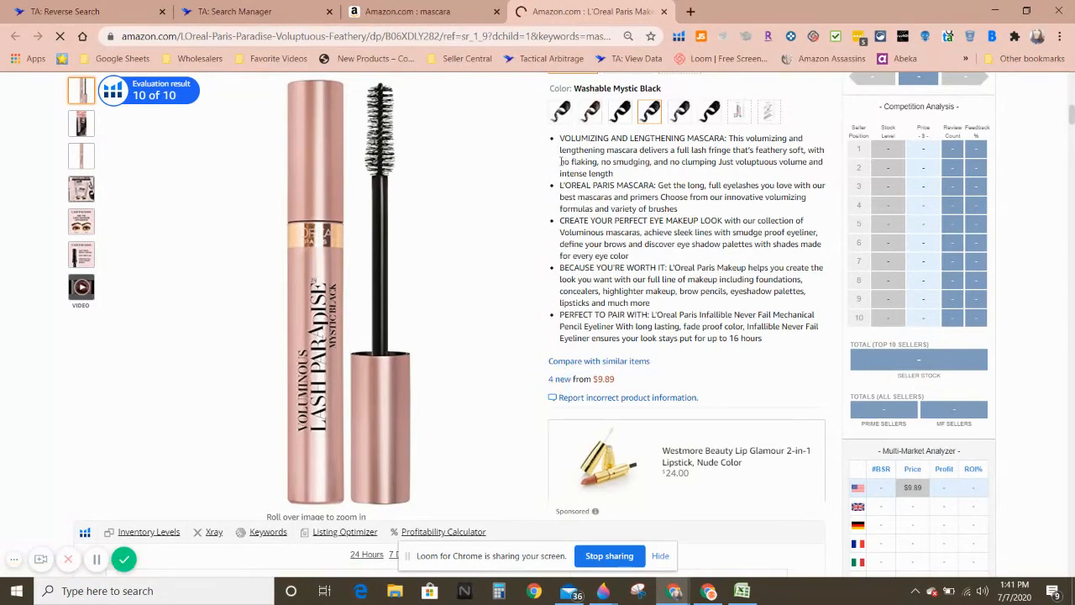
left_click(559, 379)
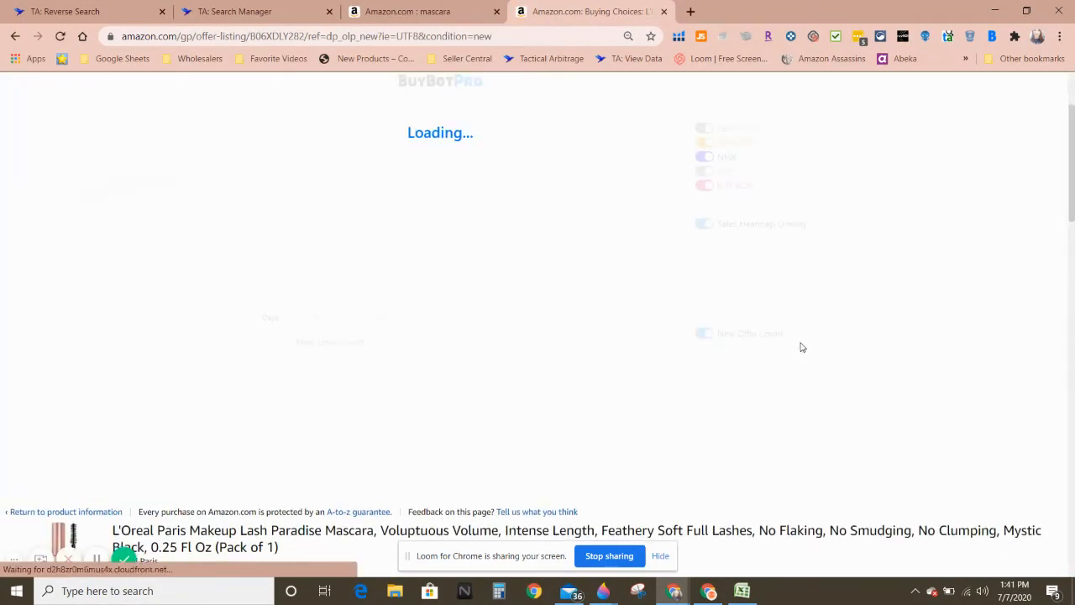
Open the seller profile of St cosmetiques from the offers and go to its storefront.
scroll(773, 349, "down", 5)
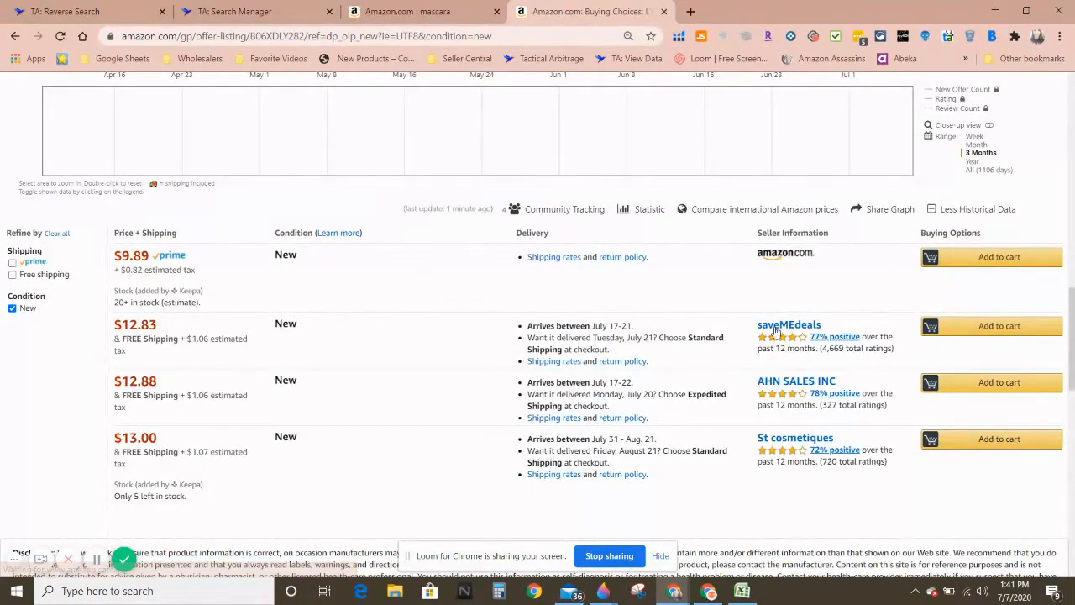
left_click(777, 437)
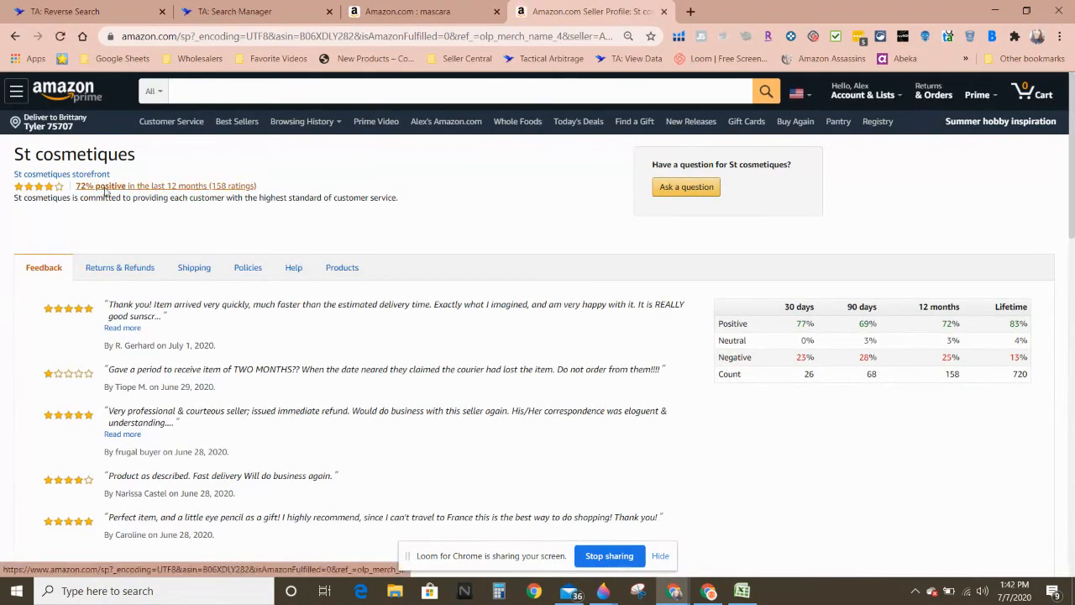
left_click(101, 176)
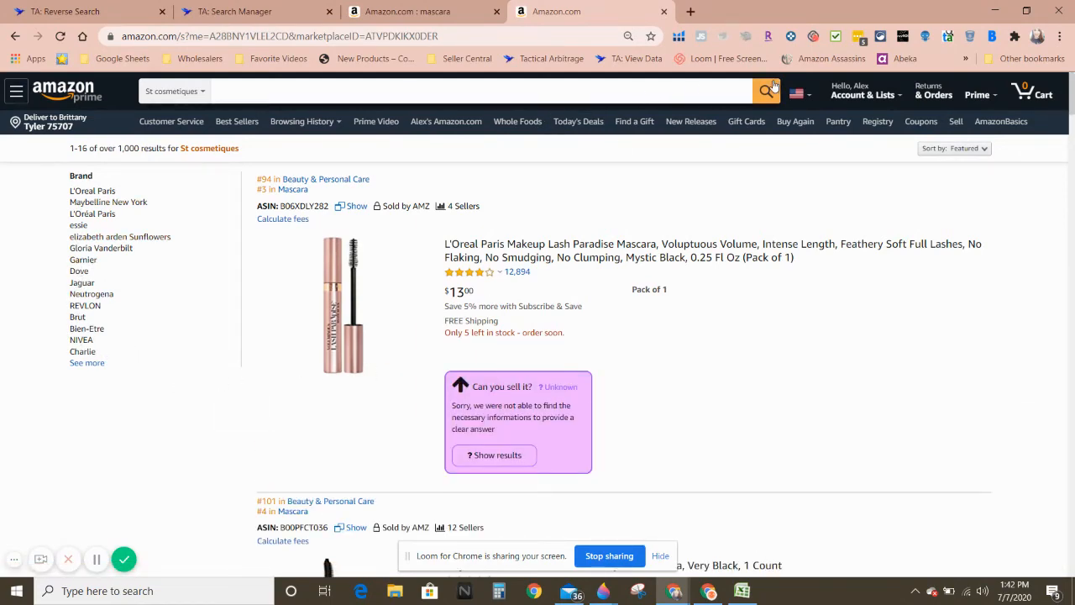
Copy the St cosmetiques storefront address and load it in the other Chrome window in place of the Beauty Savings storefront.
left_click(554, 37)
right_click(555, 40)
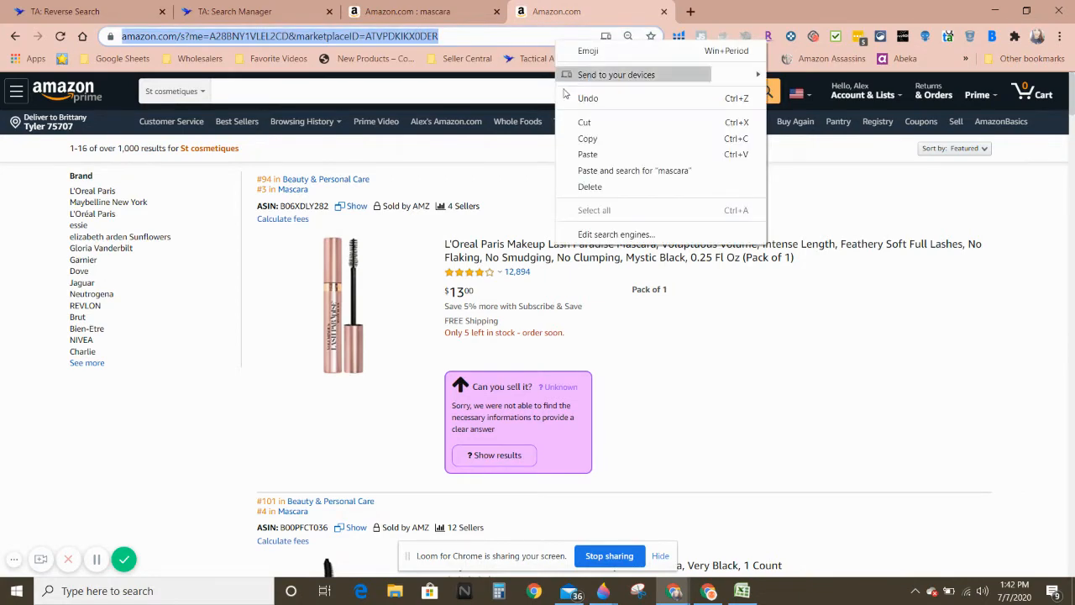
left_click(580, 140)
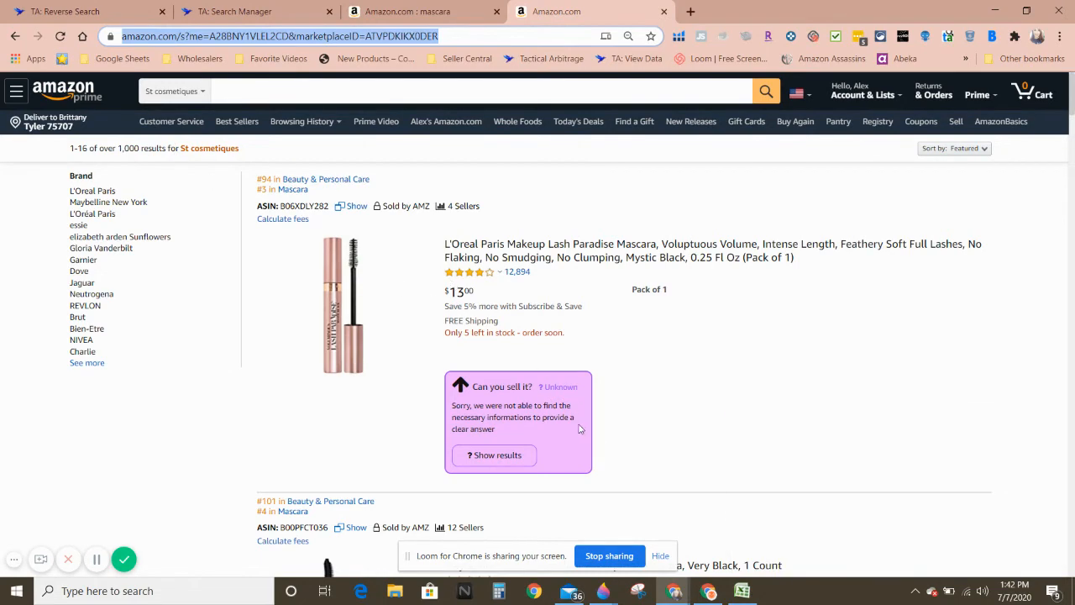
right_click(535, 40)
left_click(615, 137)
left_click(707, 590)
double_click(435, 36)
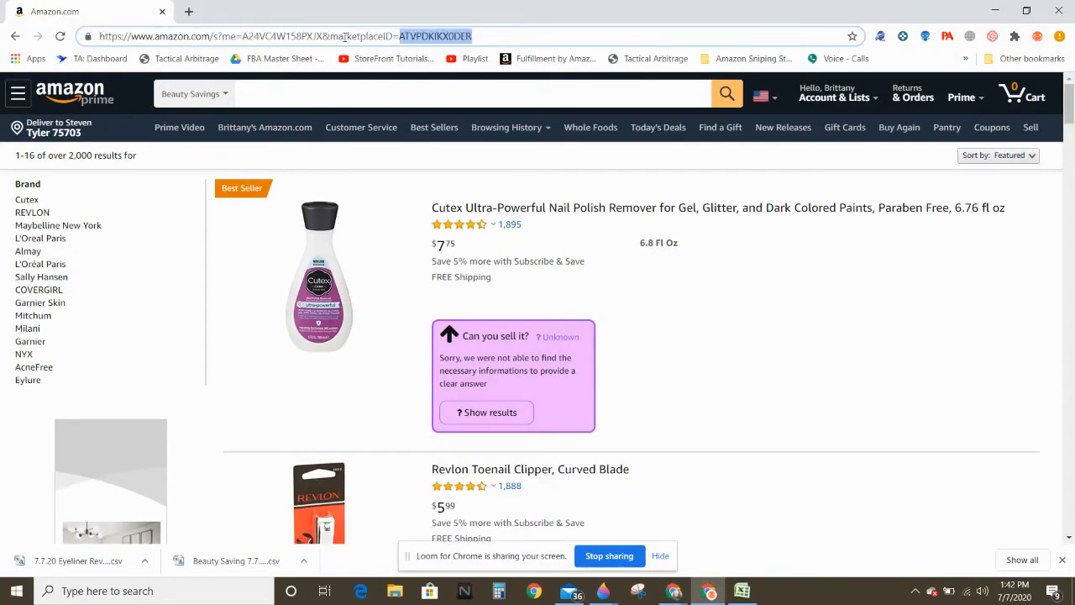
triple_click(345, 37)
right_click(344, 40)
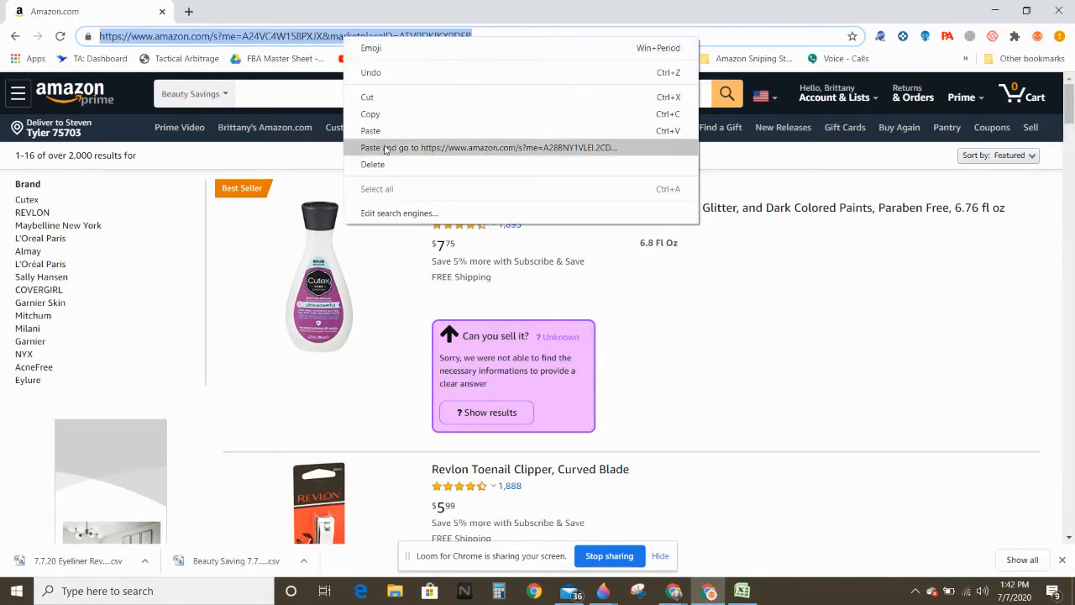
left_click(395, 130)
key("Return")
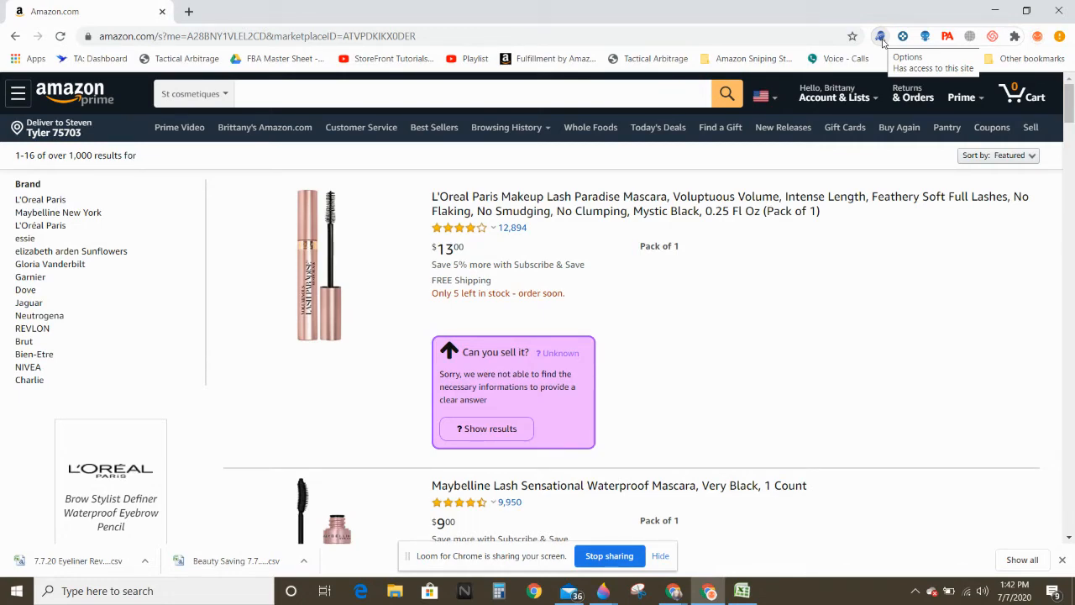
Scan all ASINs from the St cosmetiques storefront with StoreFront Stalker PRO.
right_click(880, 39)
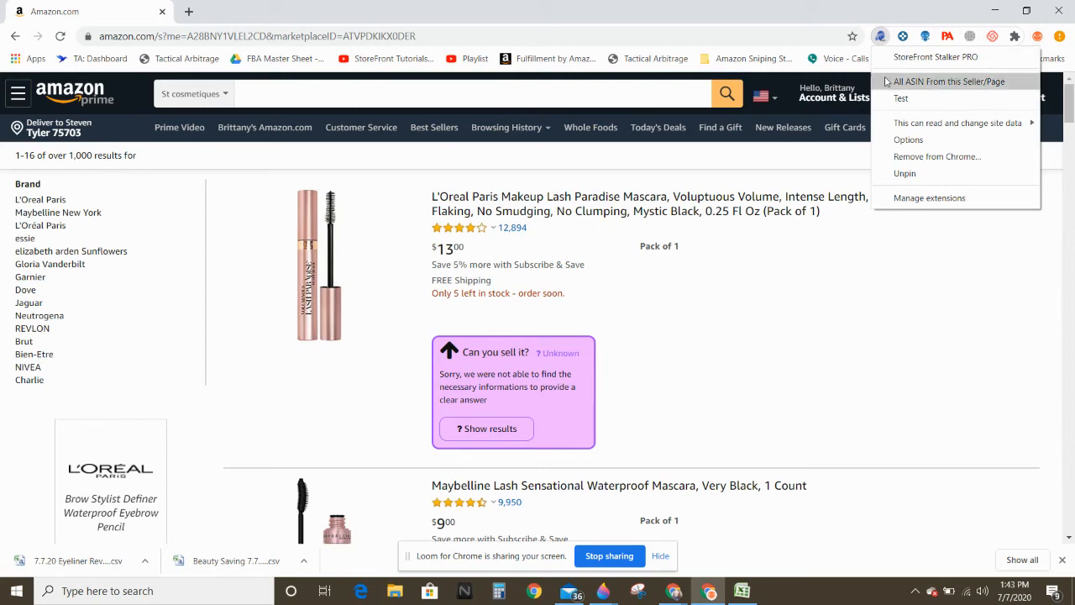
left_click(932, 82)
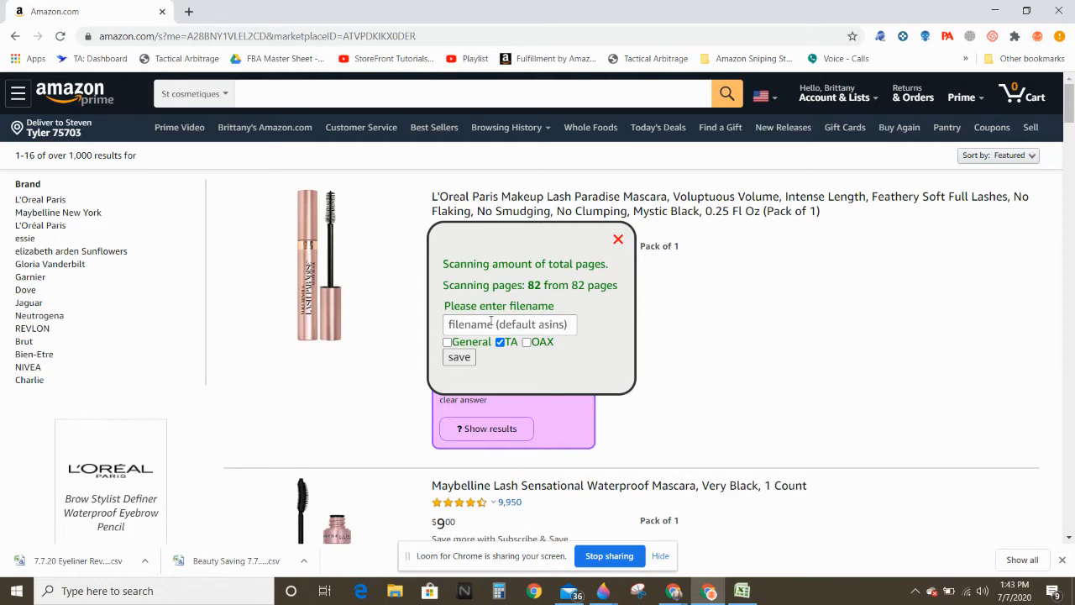
Switch back to the first Chrome window and copy the seller name St cosmetiques from the storefront's results heading.
mouse_move(676, 591)
left_click(635, 540)
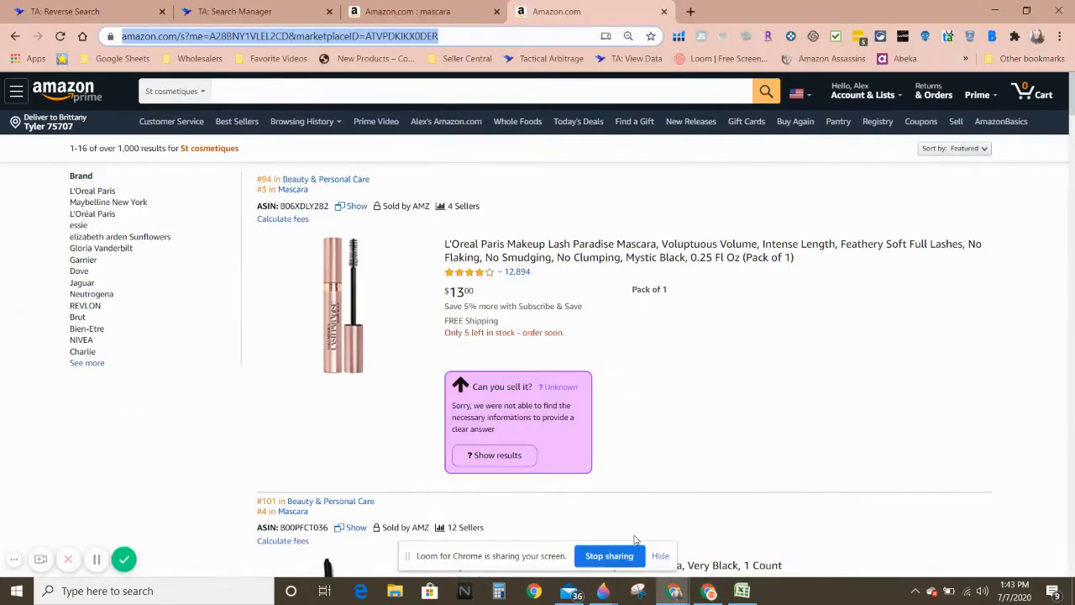
left_click_drag(239, 148, 184, 147)
right_click(192, 150)
left_click(202, 161)
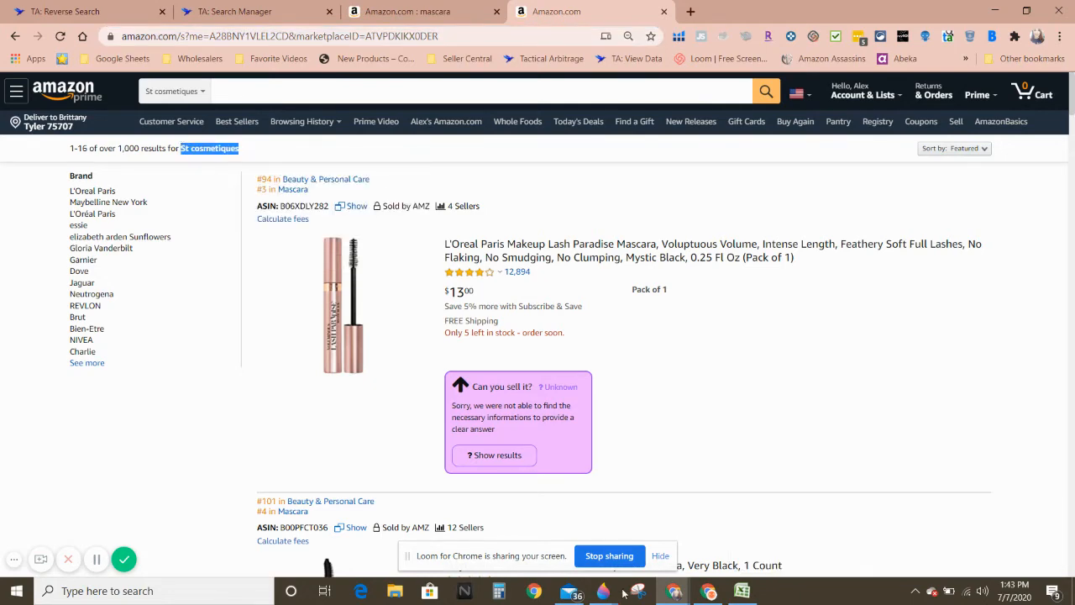
In the window with the ASIN scan, name the file "St cosmetiques 7.7" and save it in TA format.
left_click(710, 590)
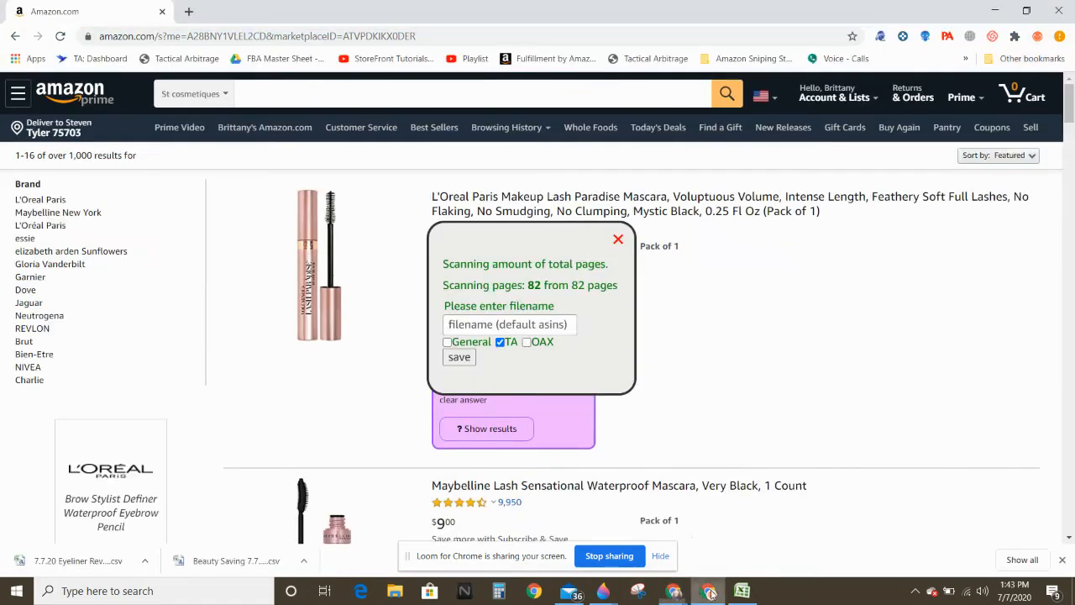
right_click(485, 322)
left_click(518, 424)
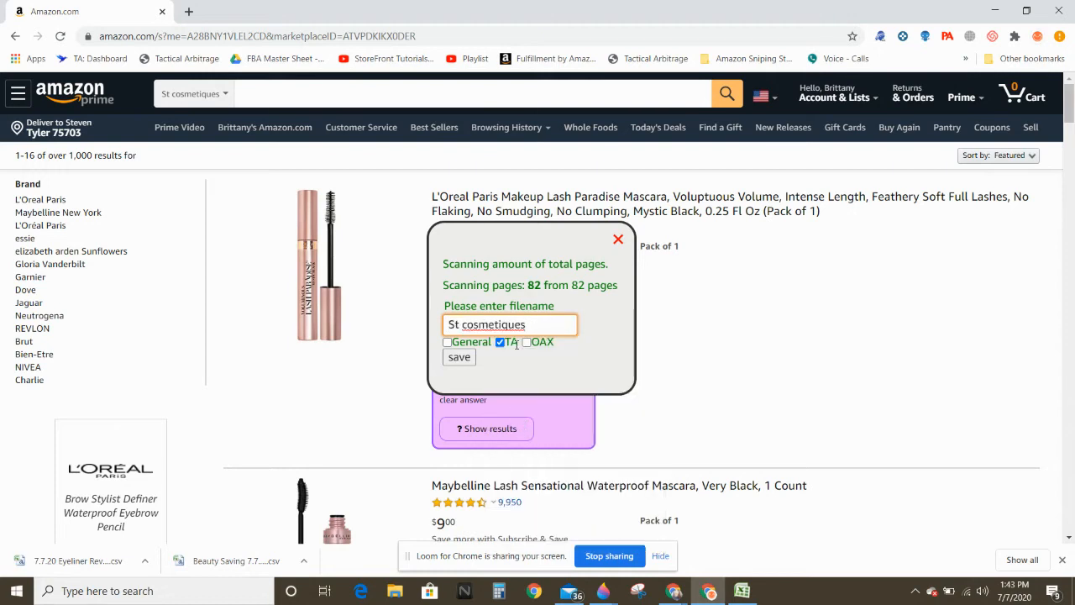
type("8")
left_click(458, 357)
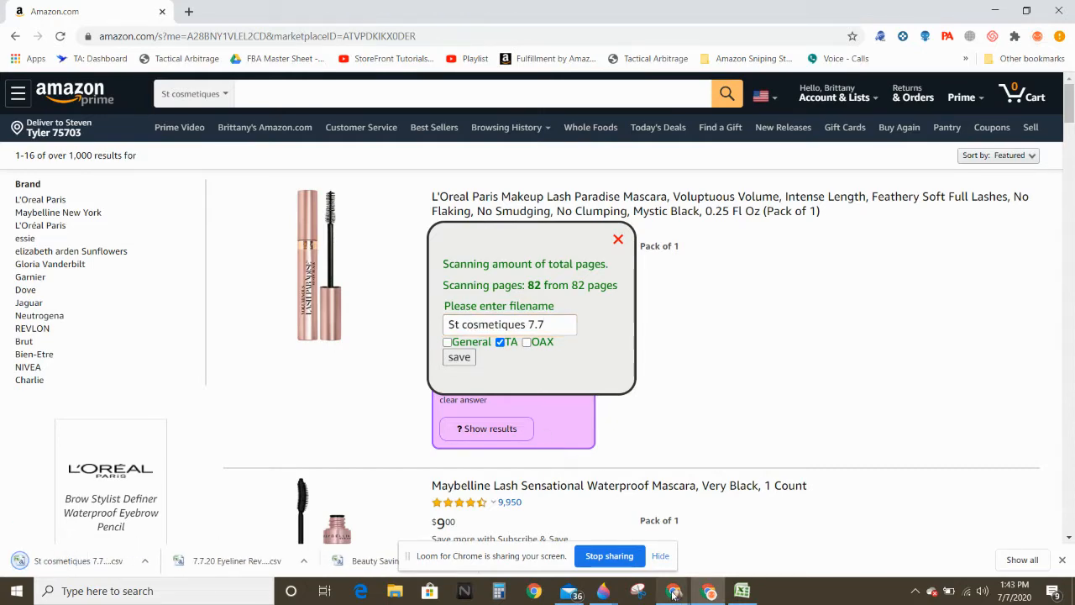
Switch to Tactical Arbitrage, open a fresh reverse search and enable Import Bulk Product Codes.
mouse_move(672, 595)
left_click(760, 516)
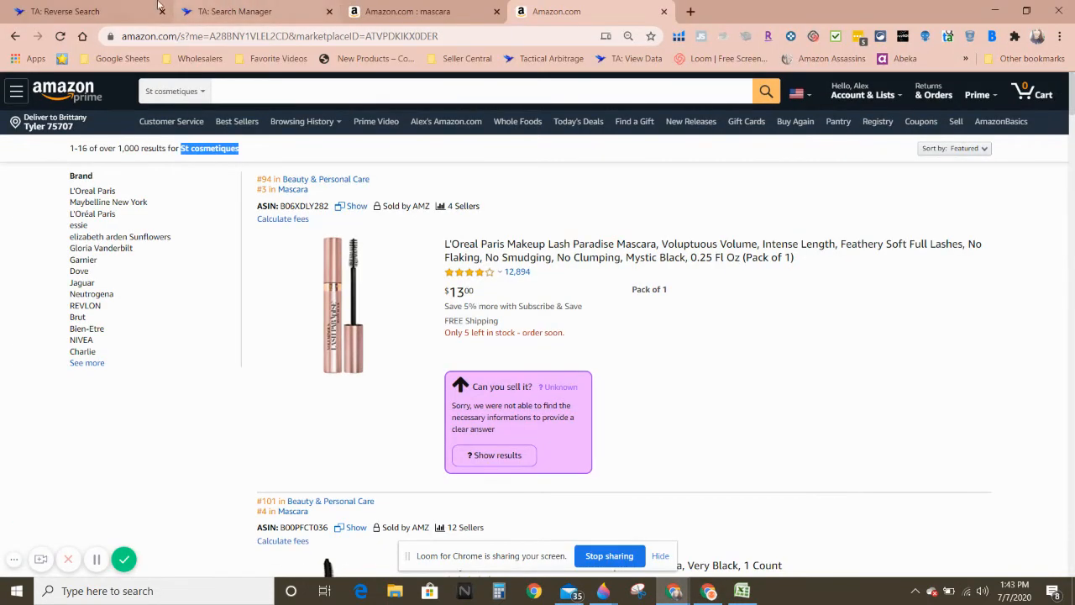
left_click(106, 11)
left_click(932, 168)
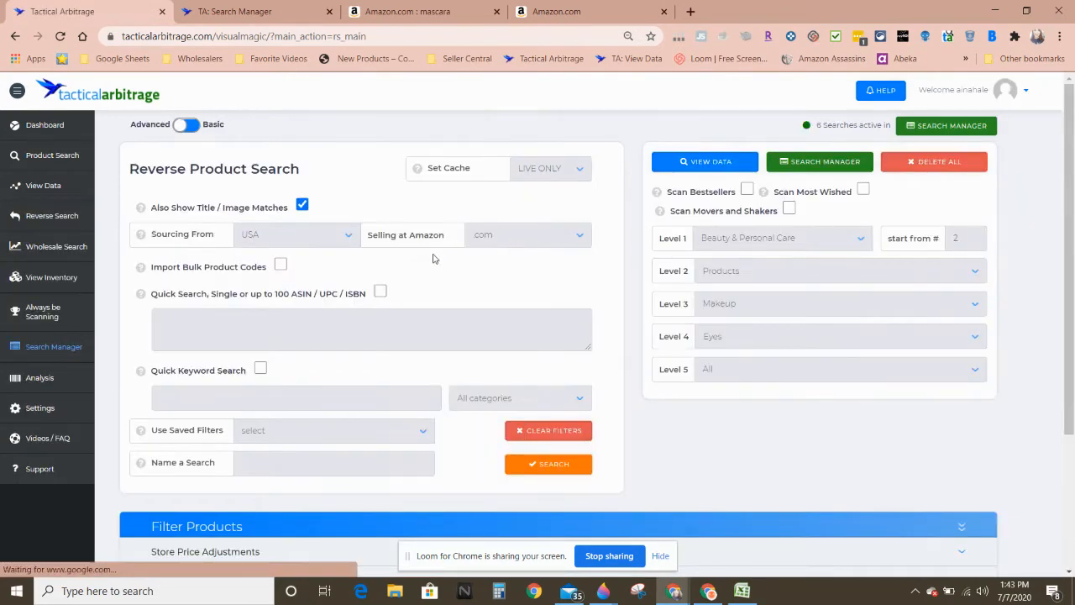
left_click(287, 257)
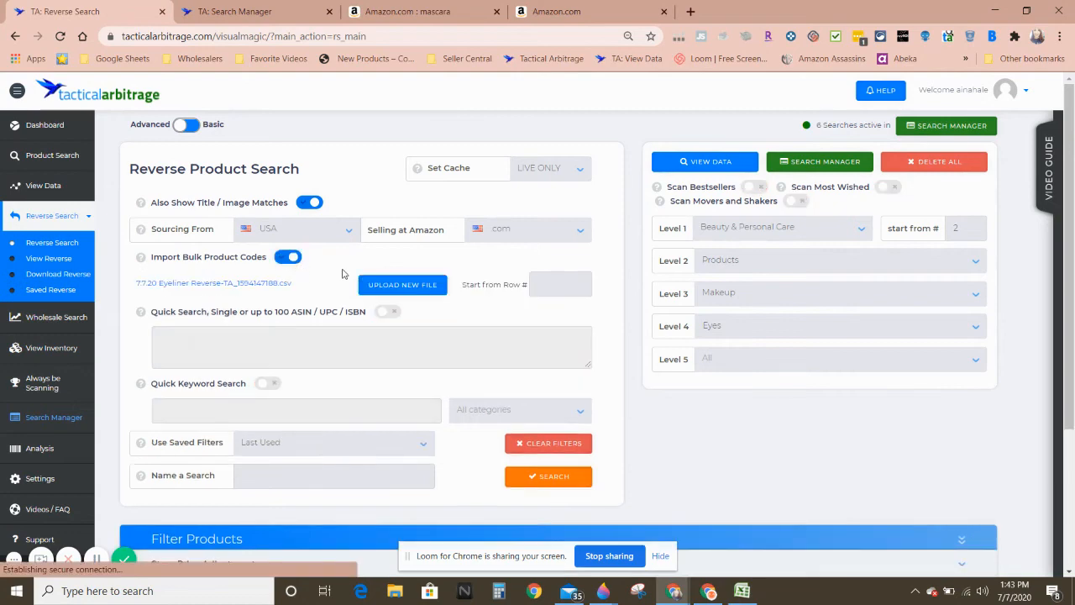
Upload the file St cosmetiques 7.7-TA.csv as bulk product codes, with the UPC and ASIN columns mapped.
left_click(404, 286)
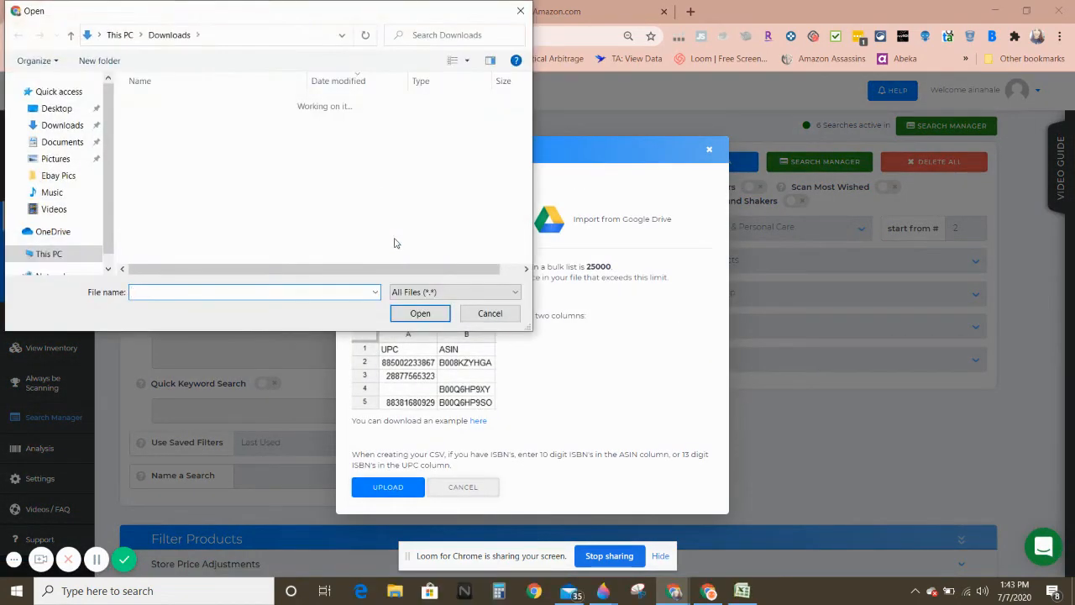
left_click(173, 122)
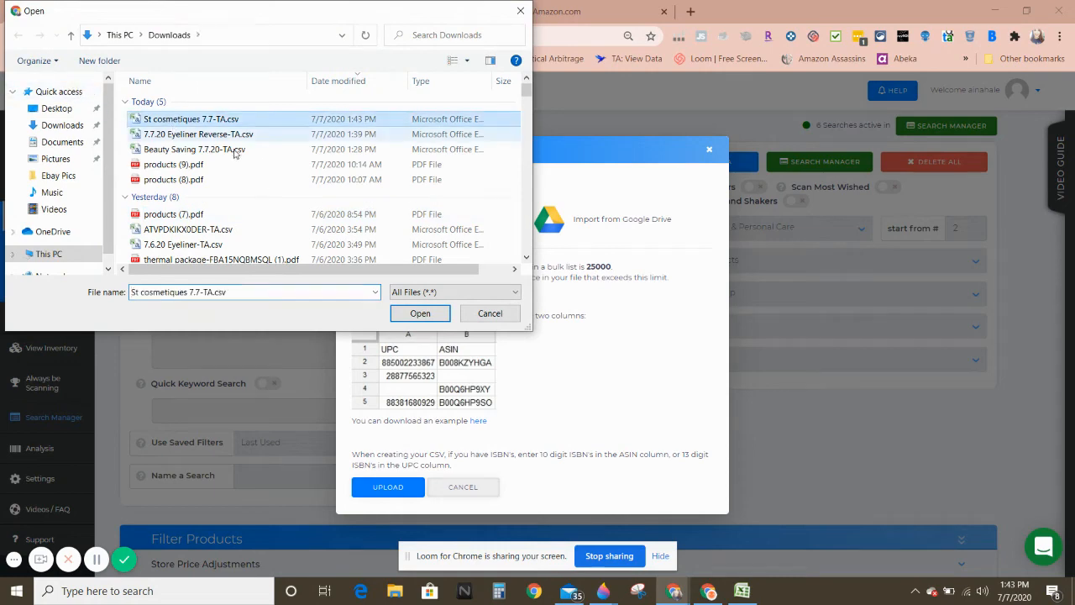
left_click(420, 313)
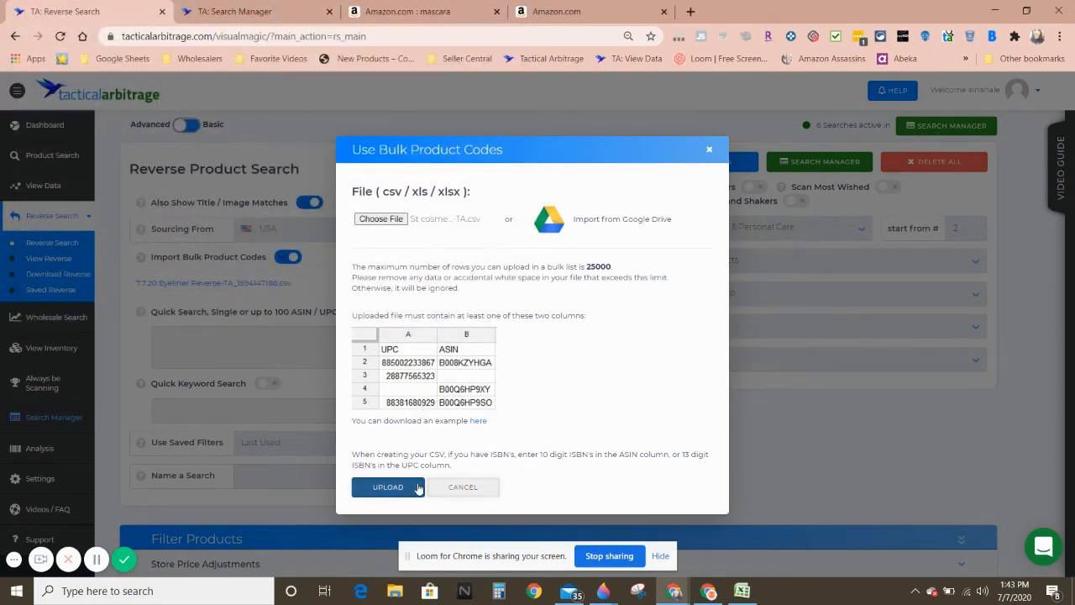
left_click(417, 488)
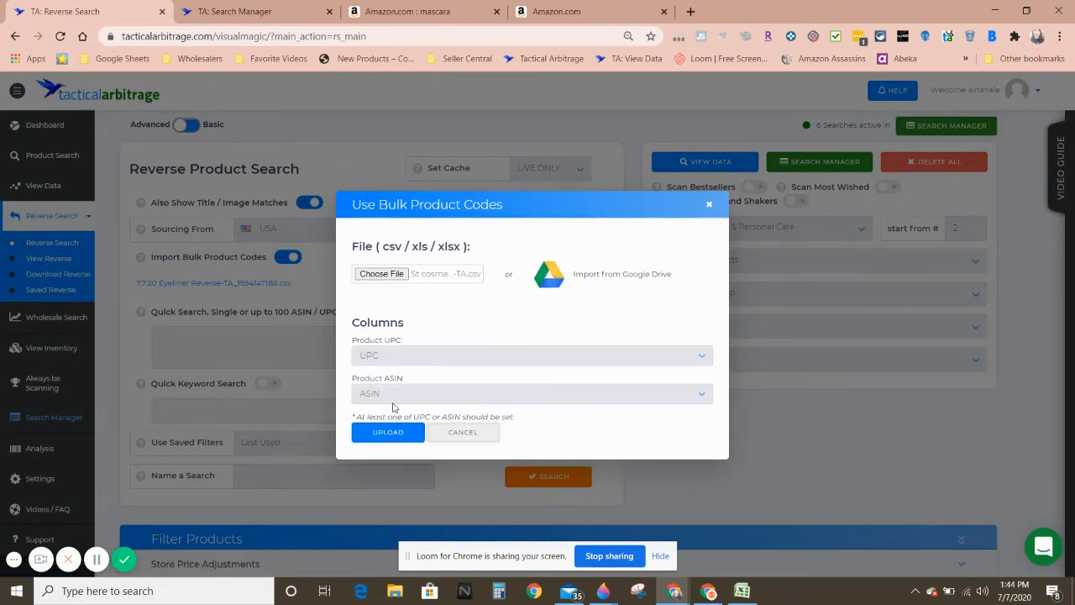
left_click(746, 583)
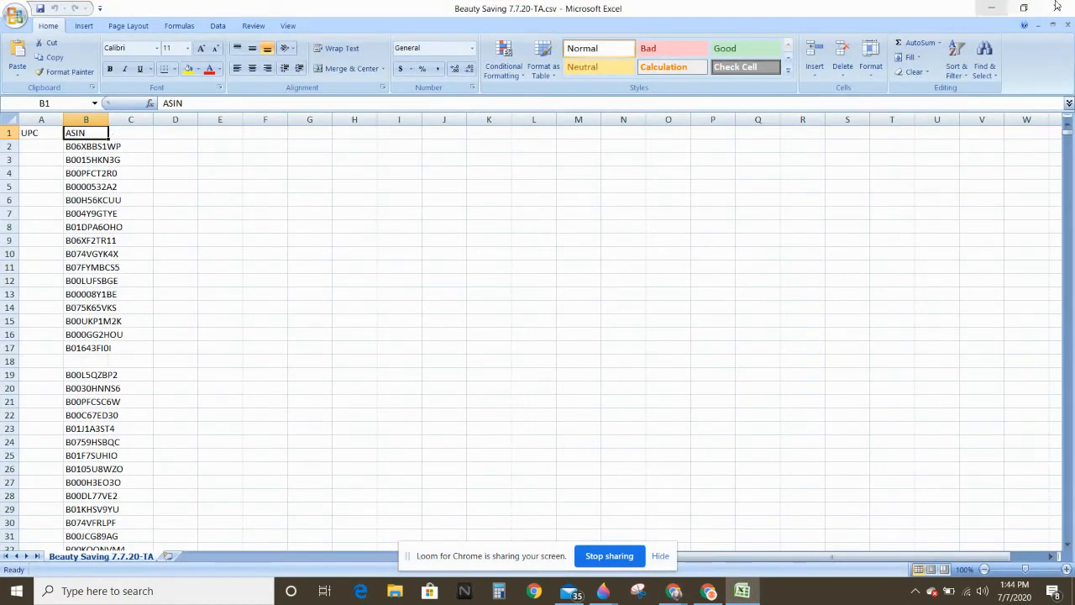
left_click(991, 7)
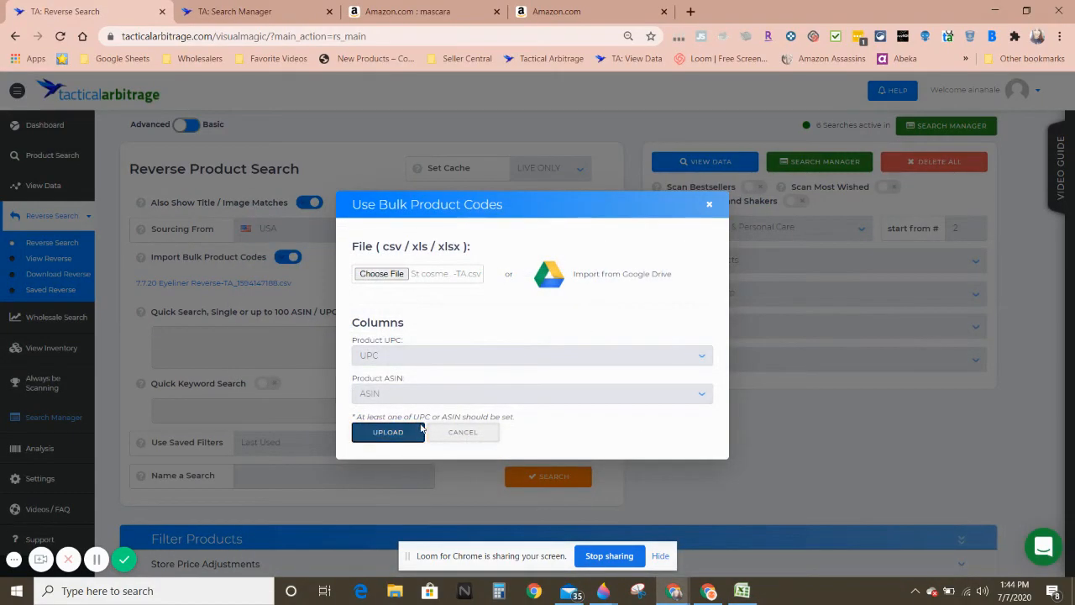
left_click(388, 432)
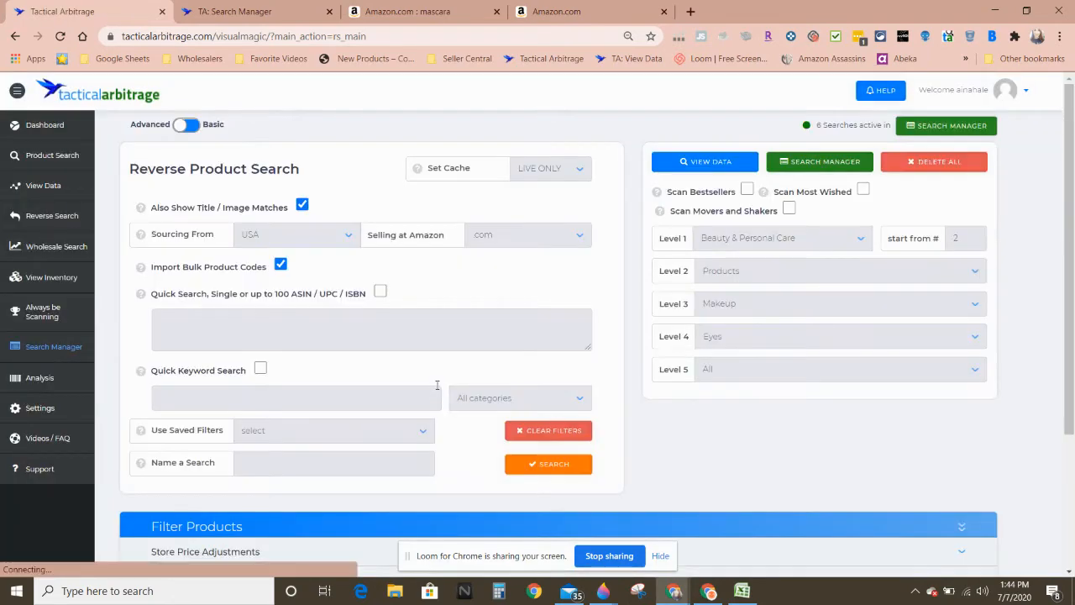
Start the reverse search on the uploaded St cosmetiques ASIN list and check its progress.
scroll(433, 387, "down", 2)
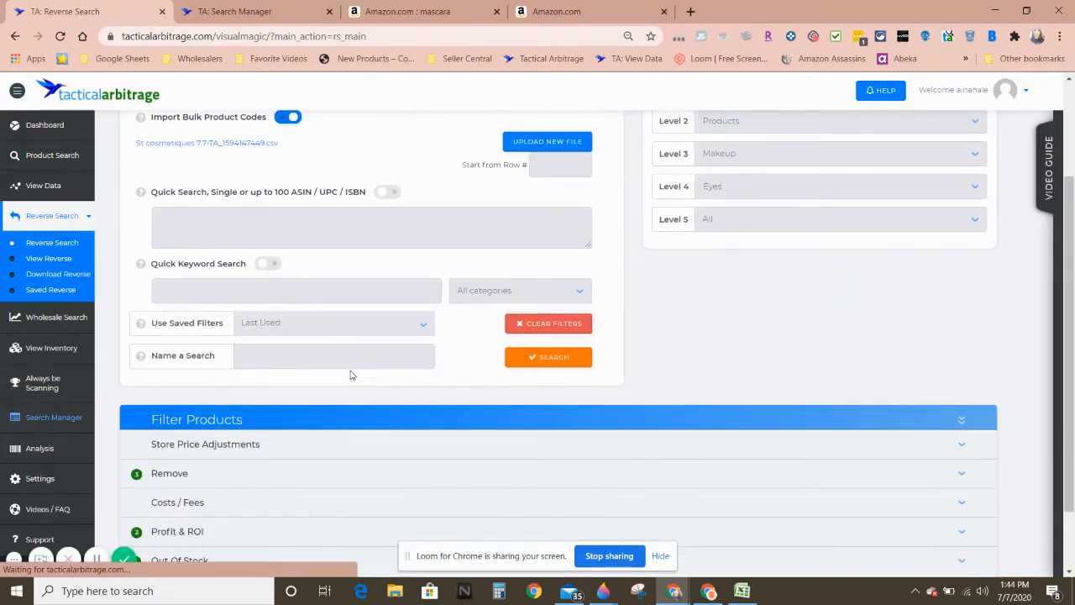
scroll(402, 382, "up", 1)
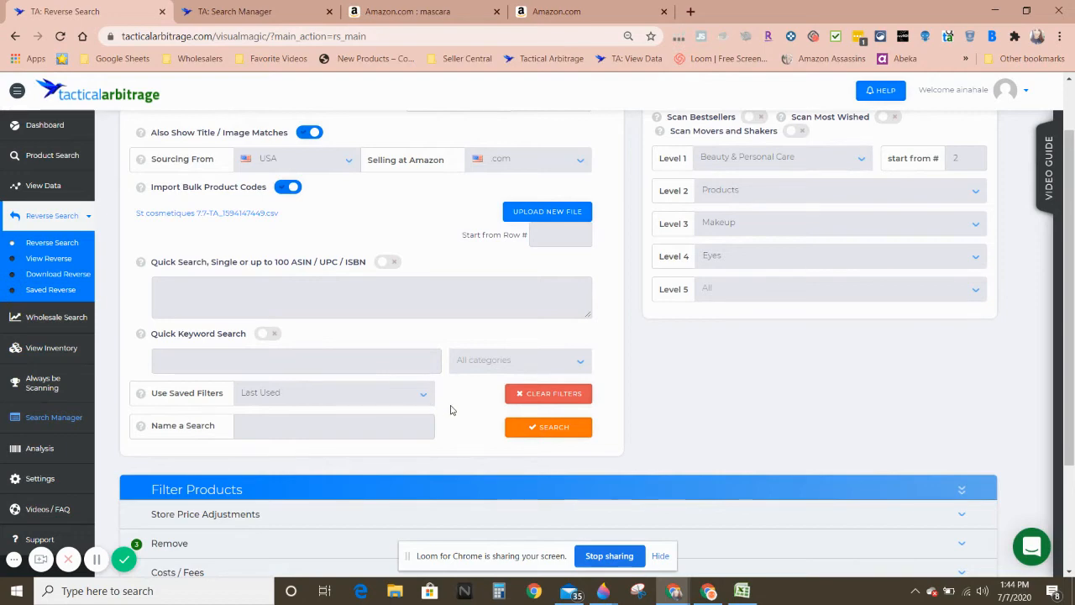
left_click(528, 434)
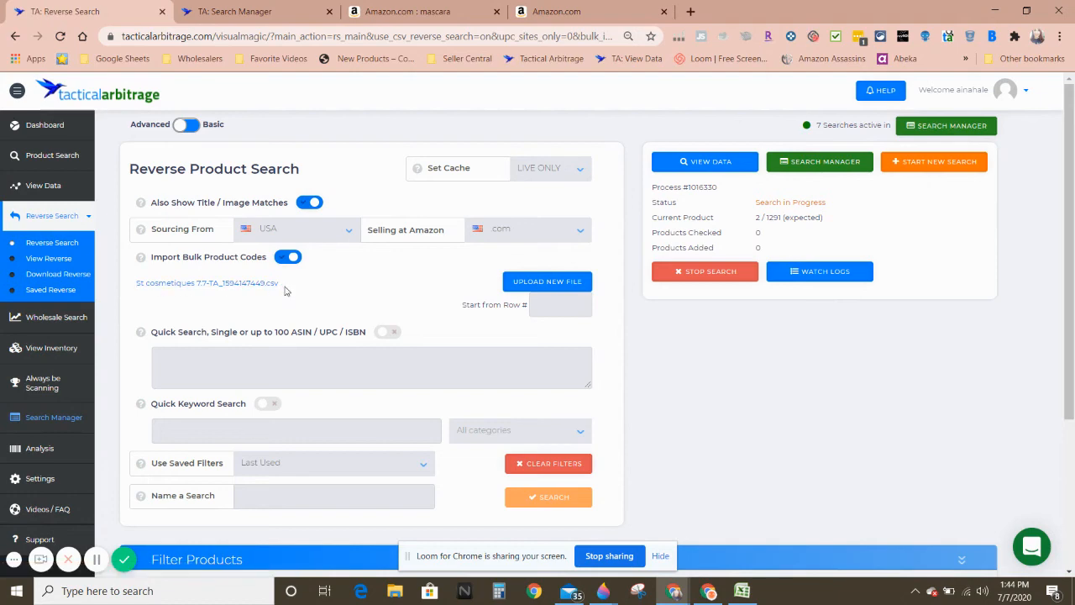
left_click_drag(286, 289, 135, 285)
left_click(132, 288)
scroll(519, 338, "down", 1)
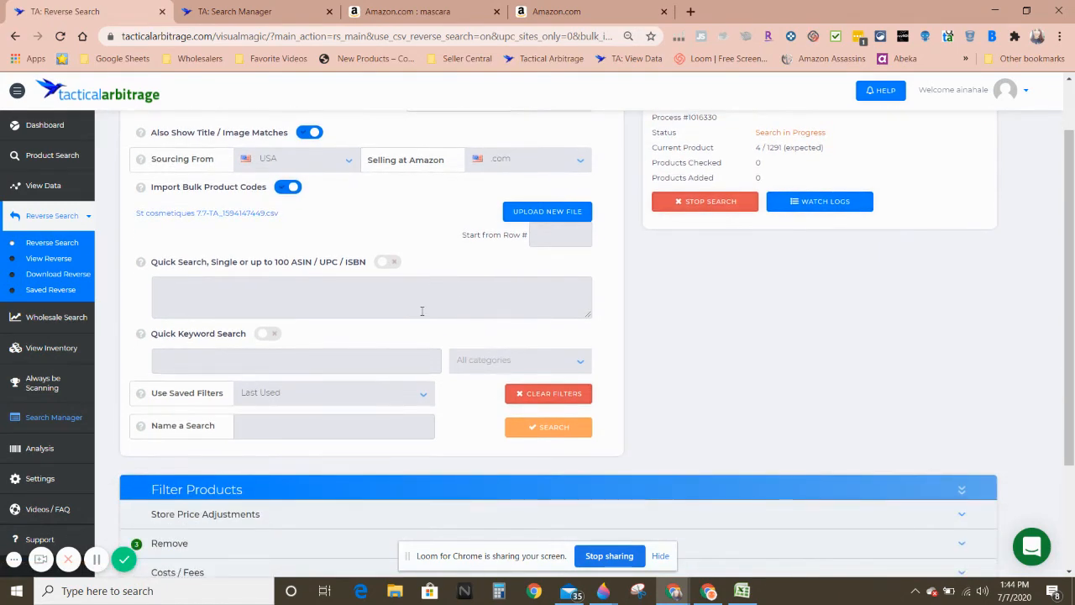
scroll(471, 290, "up", 1)
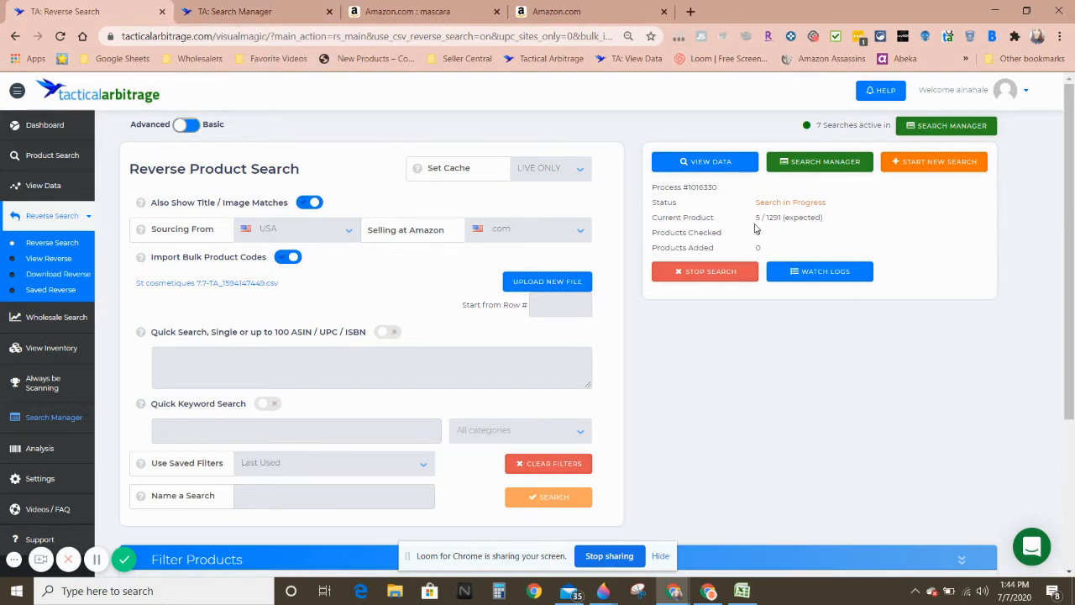
Reload the Search Manager page and close the two open Amazon pages.
left_click(277, 11)
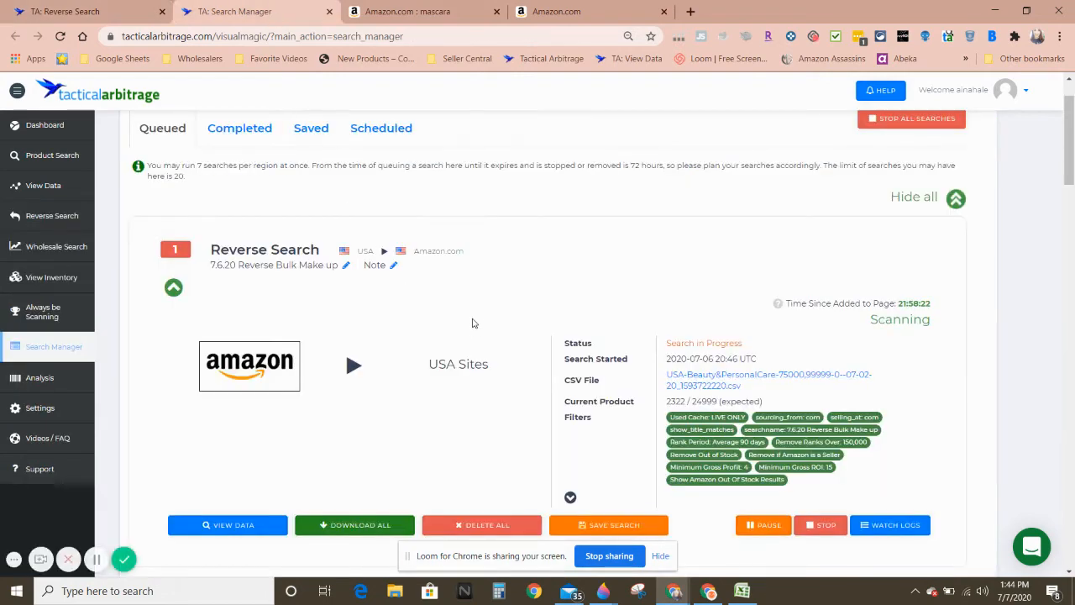
left_click(297, 38)
key("Return")
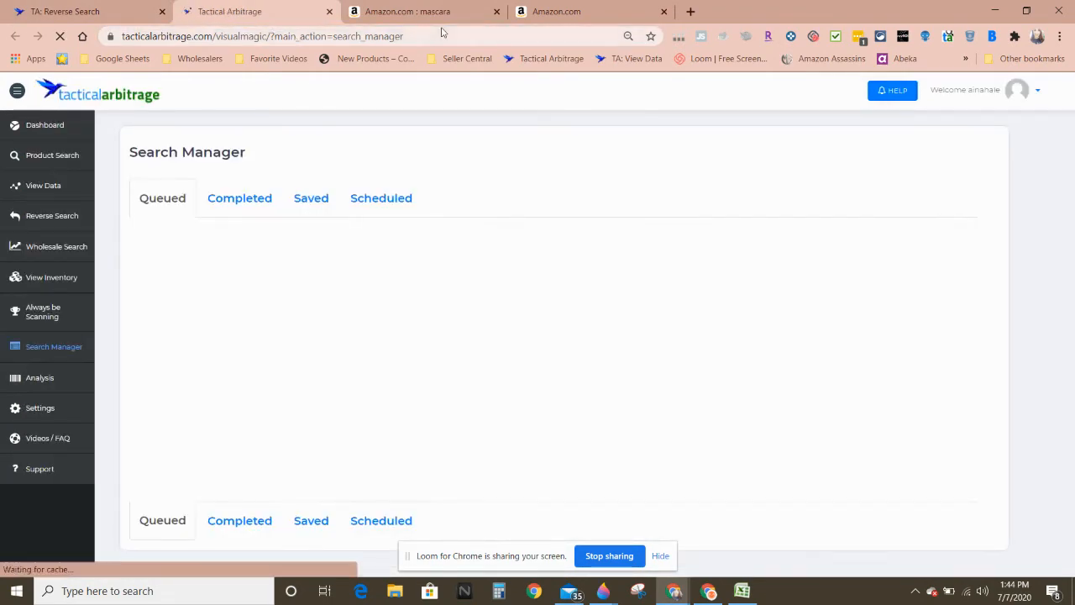
left_click(497, 11)
left_click(497, 11)
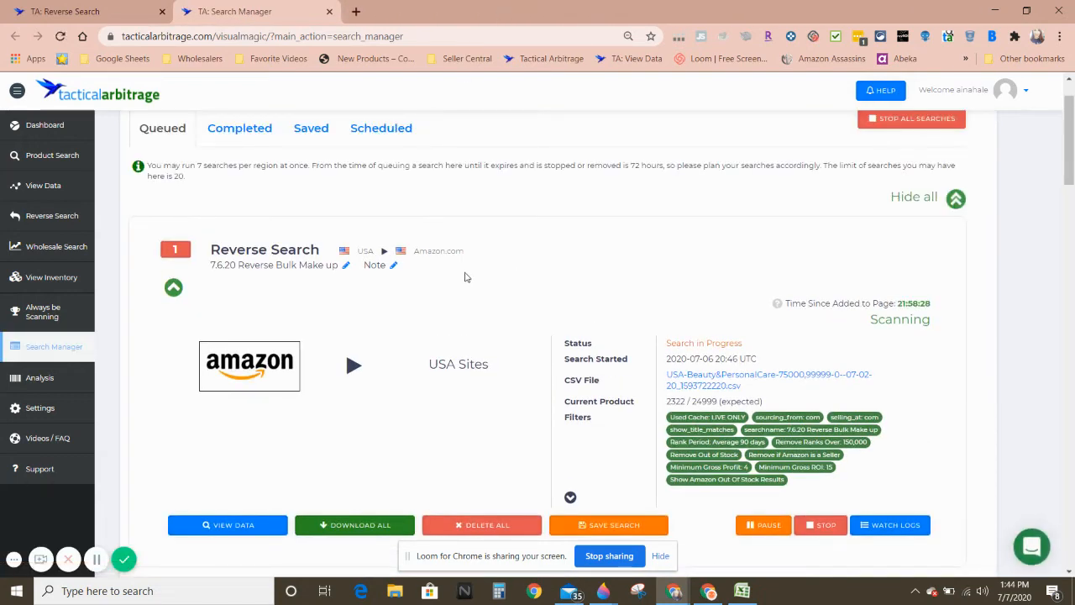
Expand the product counts of the first queued search, 7.6.20 Reverse Bulk Make up, and examine its products added.
scroll(429, 277, "down", 1)
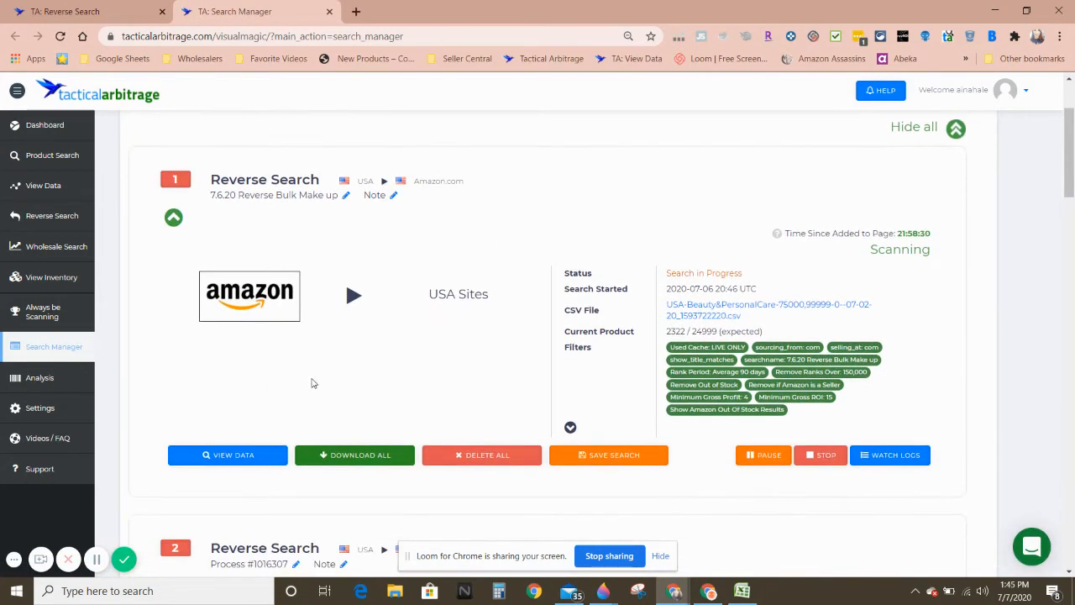
scroll(344, 416, "down", 1)
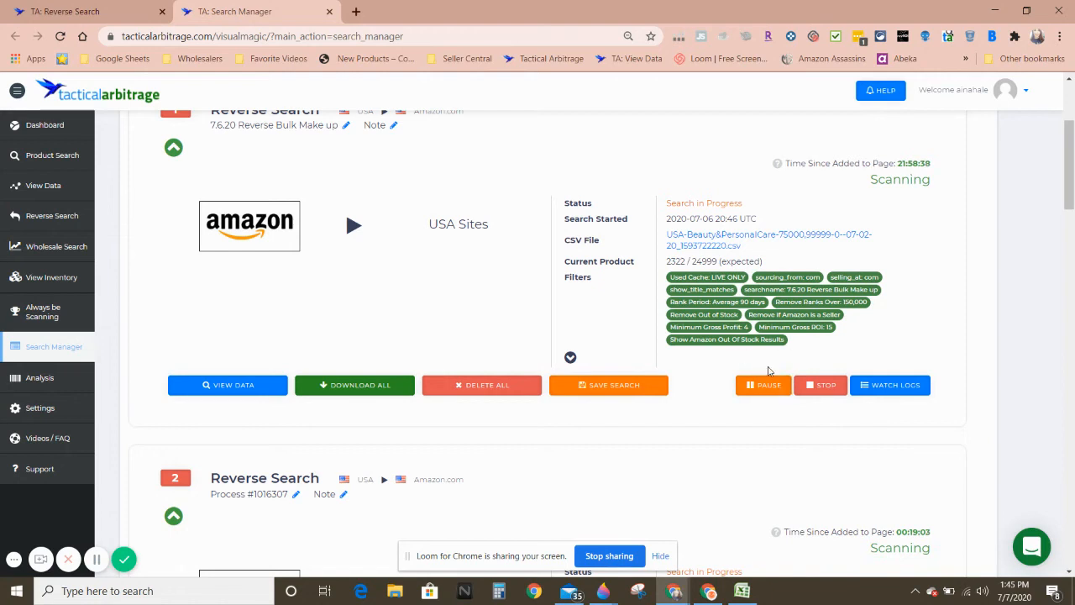
left_click(571, 358)
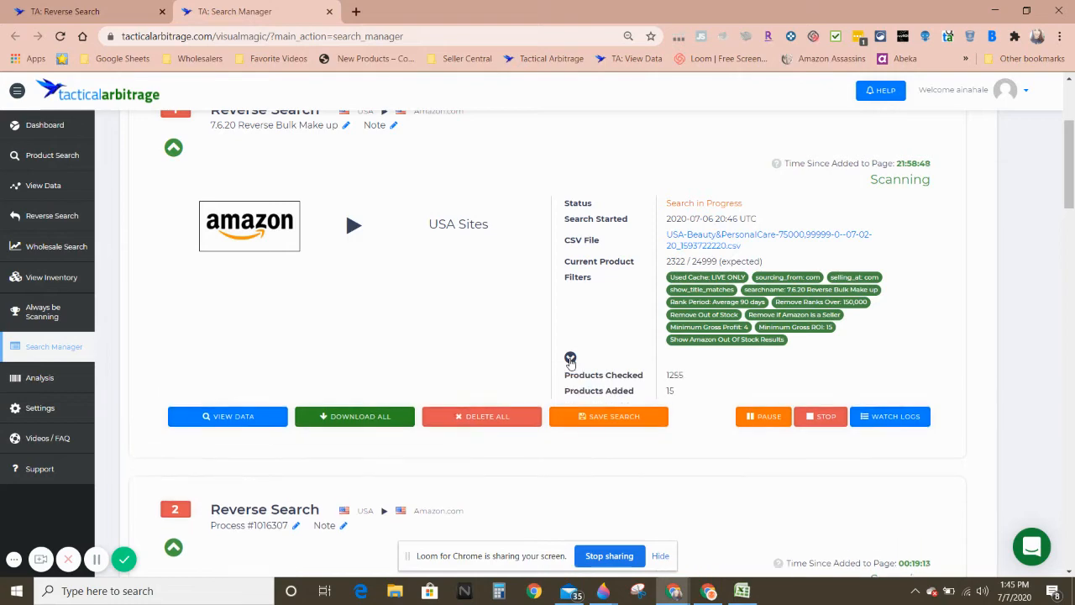
scroll(629, 372, "down", 1)
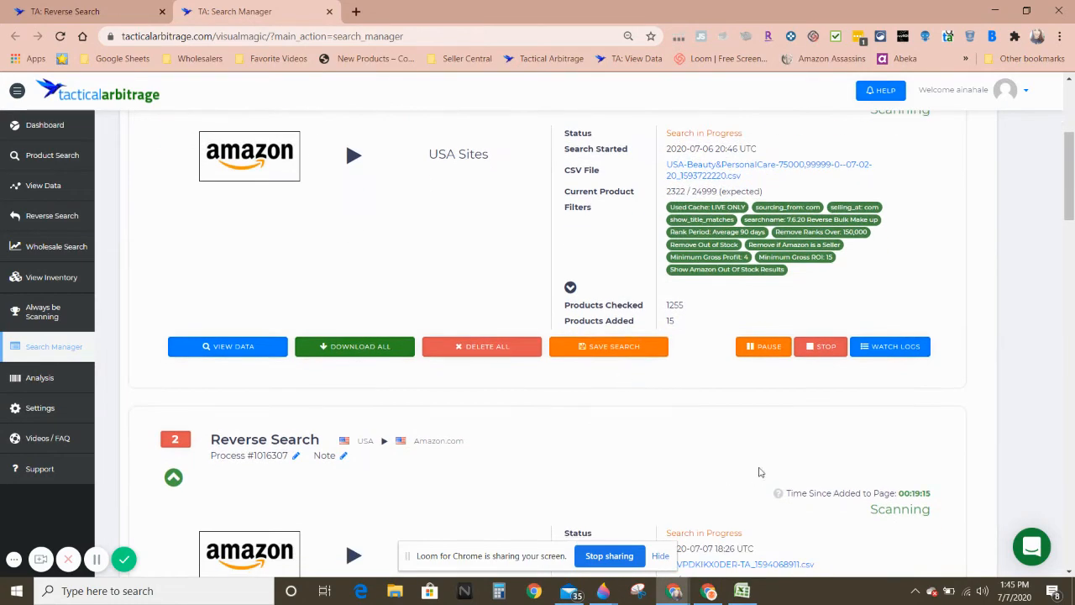
double_click(670, 320)
scroll(671, 319, "up", 2)
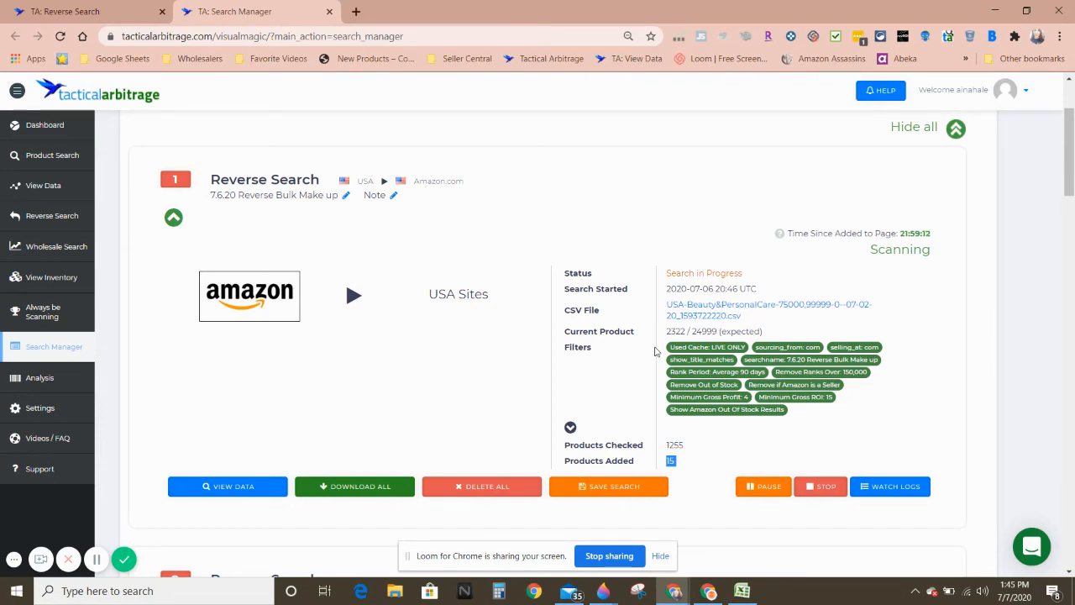
Expand the product counts of the second and third queued searches and examine the products checked for 7.7.20 Beauty Savings Reverse.
scroll(655, 351, "down", 5)
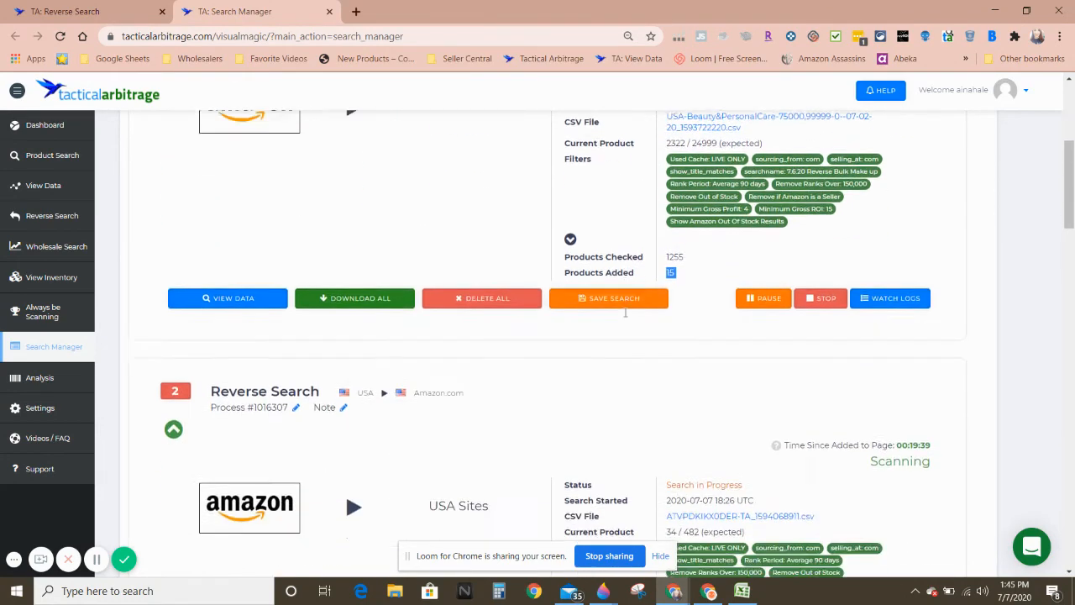
left_click(570, 312)
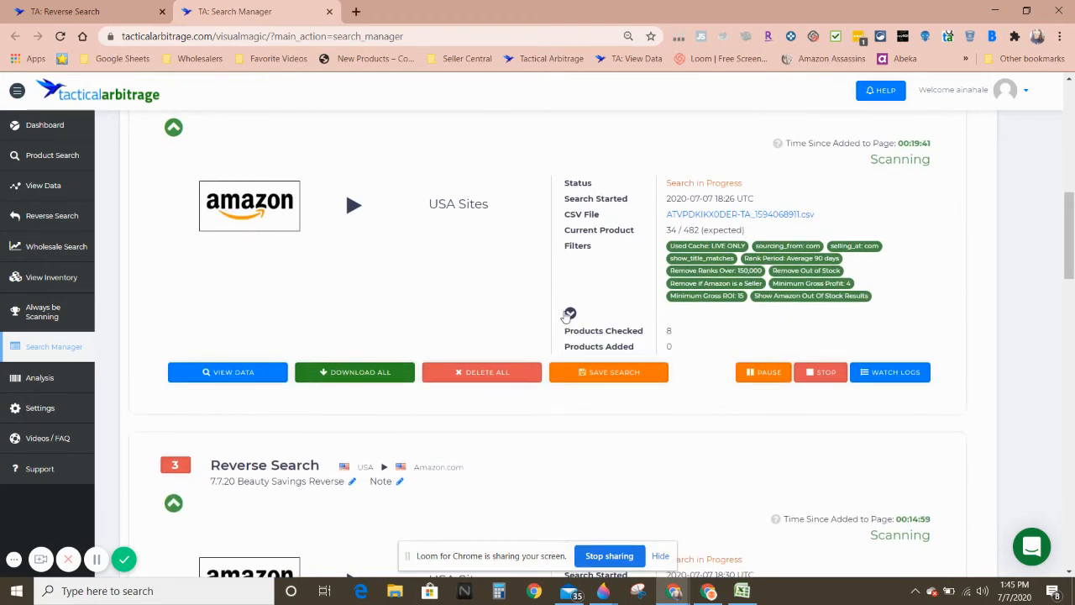
scroll(607, 331, "down", 1)
scroll(607, 331, "down", 3)
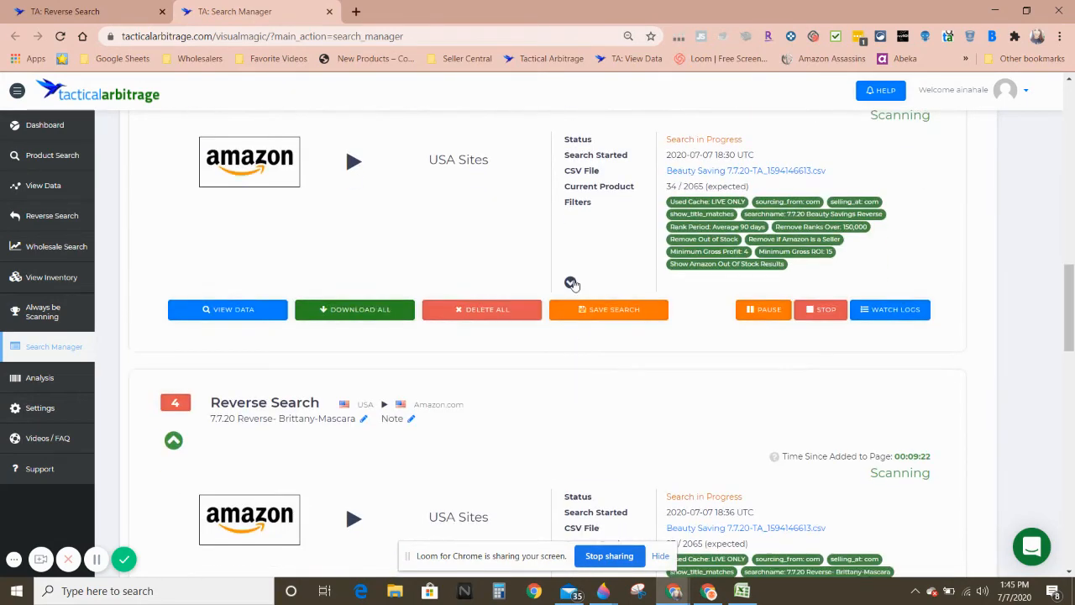
left_click(570, 284)
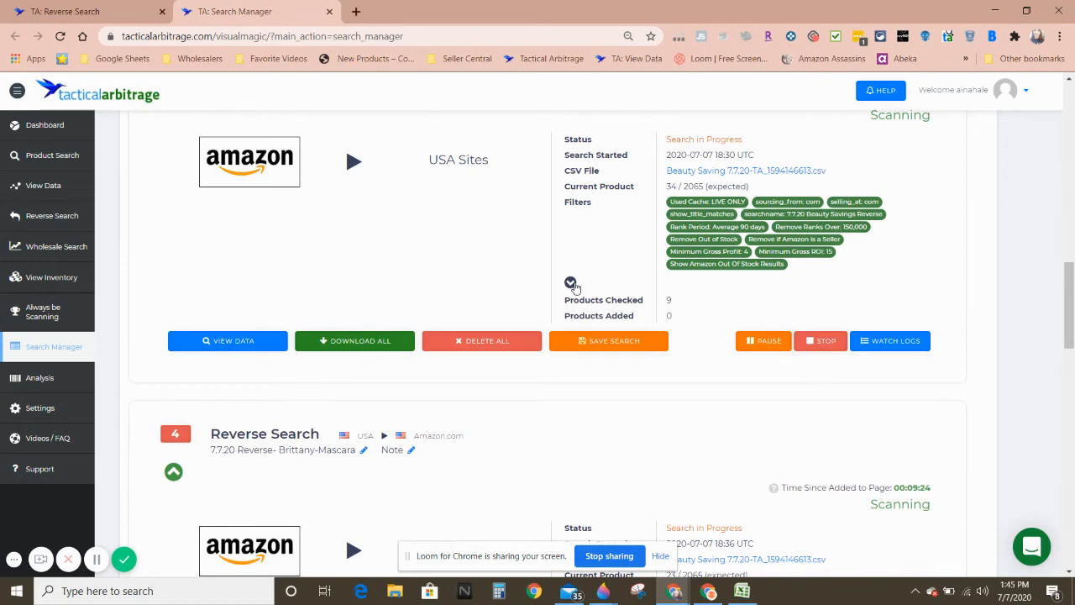
scroll(622, 317, "up", 1)
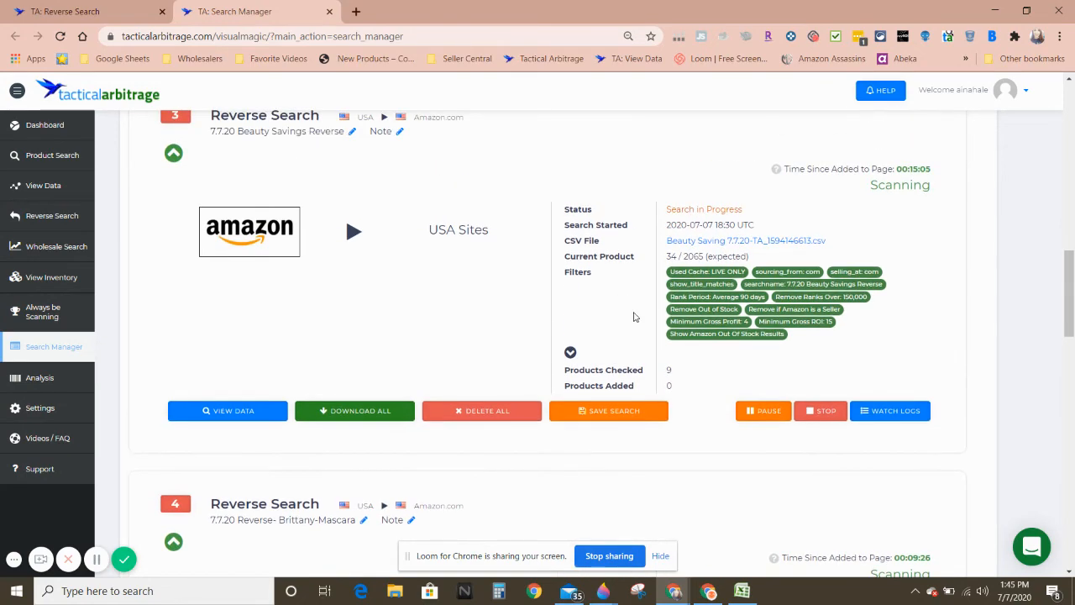
scroll(634, 317, "up", 1)
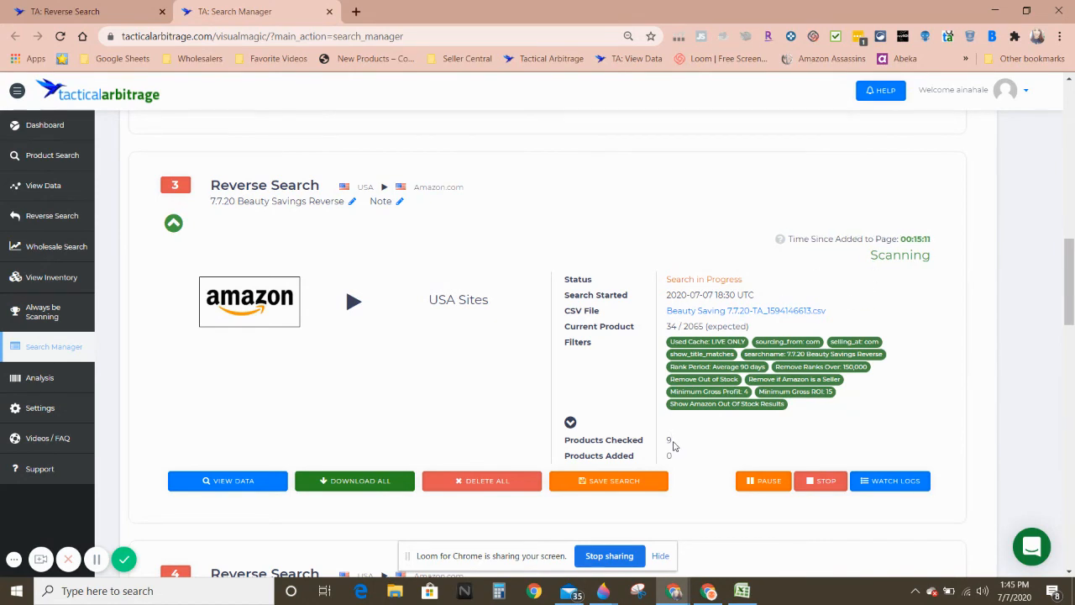
double_click(668, 439)
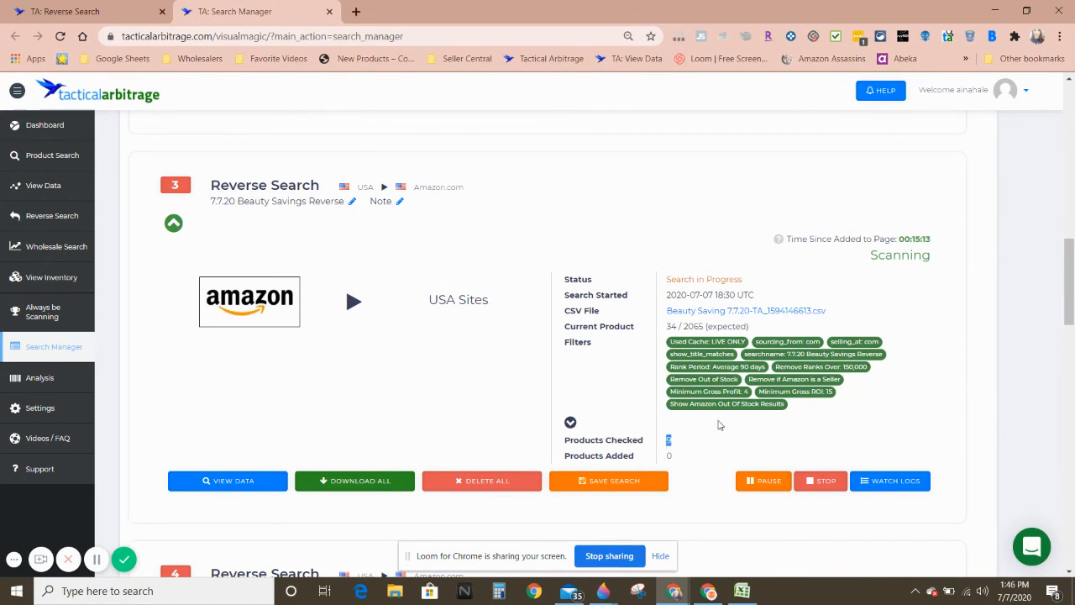
left_click(719, 425)
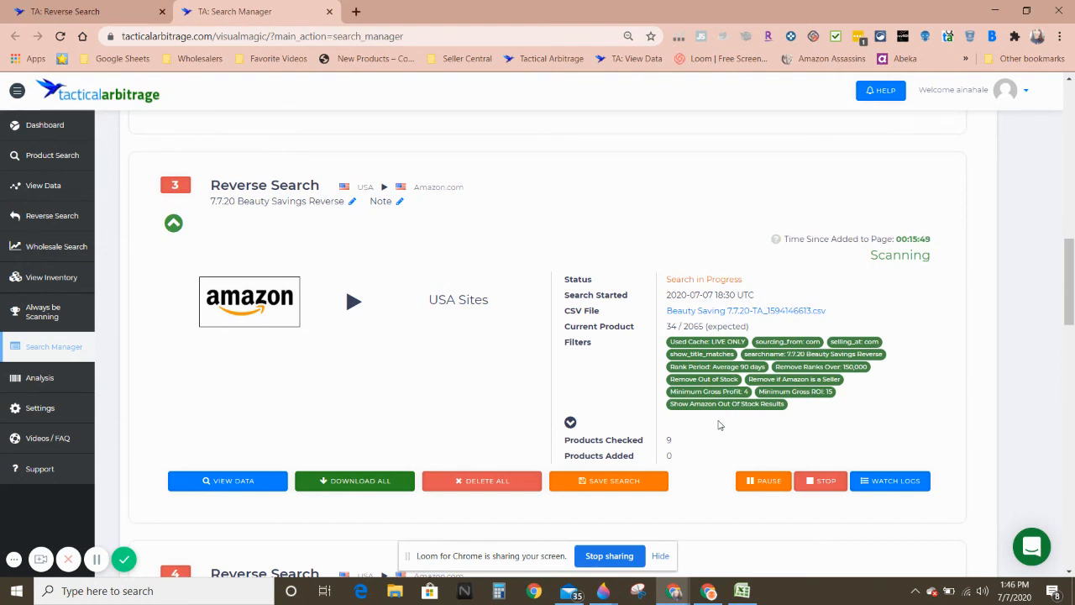
Expand the product counts of the fourth queued search and of the fifth, the mascara keyword search, and examine their products checked.
scroll(583, 401, "down", 1)
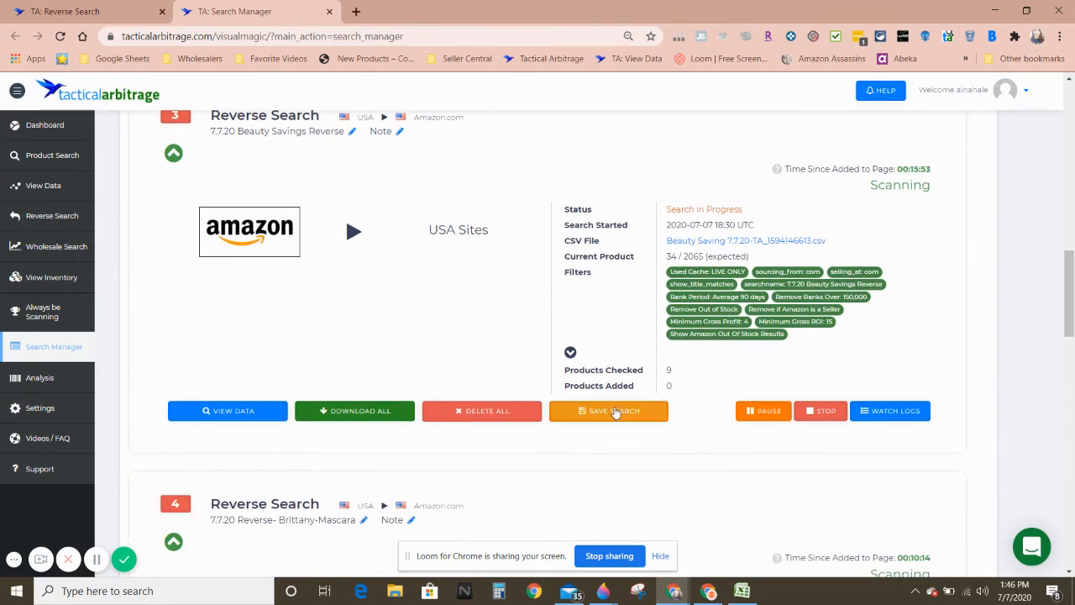
scroll(613, 416, "down", 4)
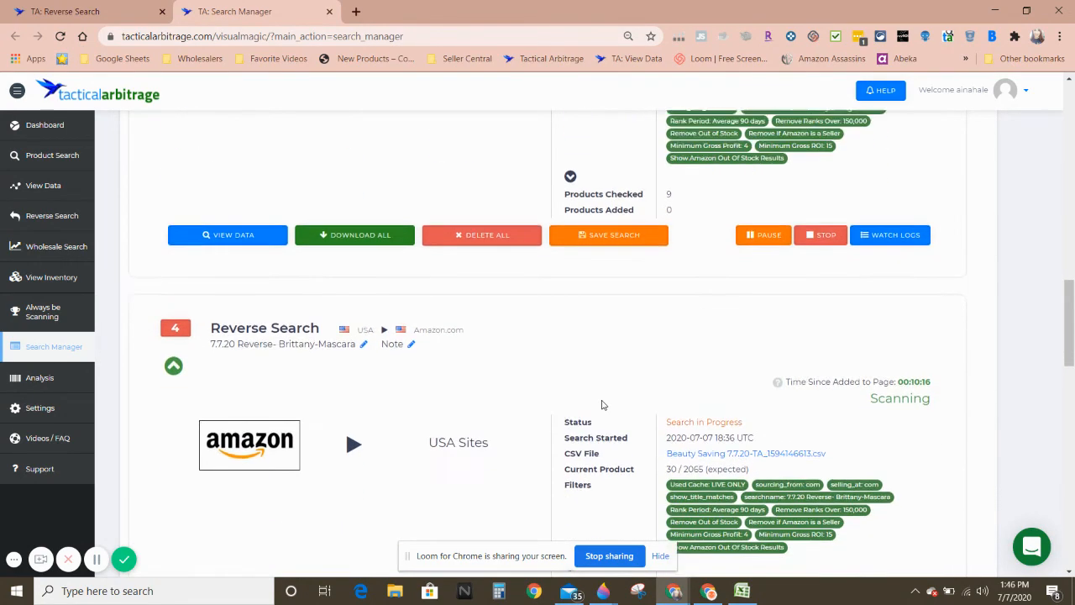
left_click(570, 460)
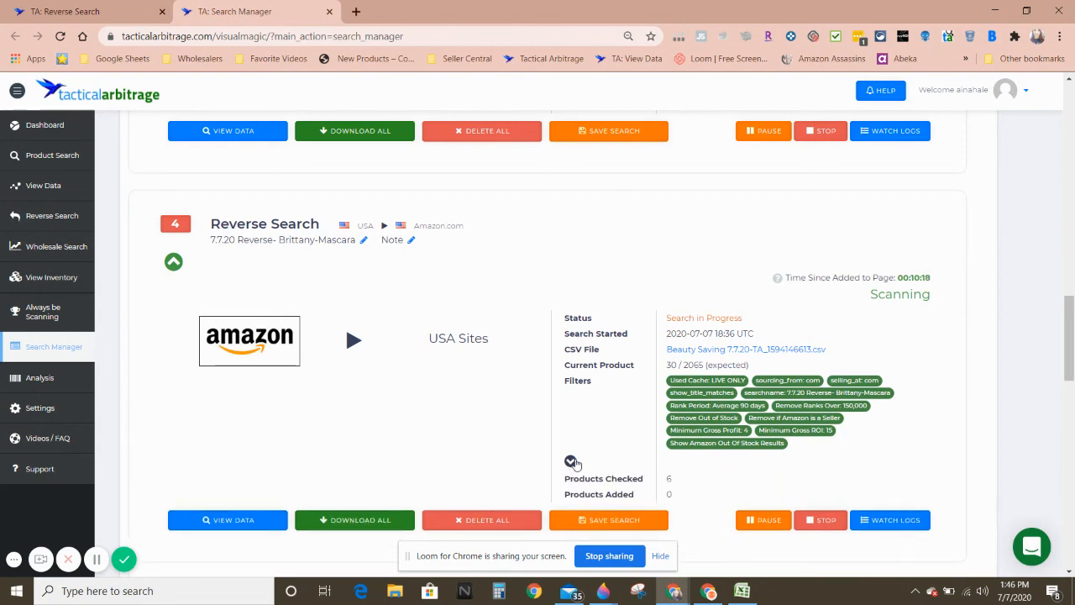
scroll(576, 464, "down", 3)
scroll(576, 464, "down", 2)
left_click(571, 485)
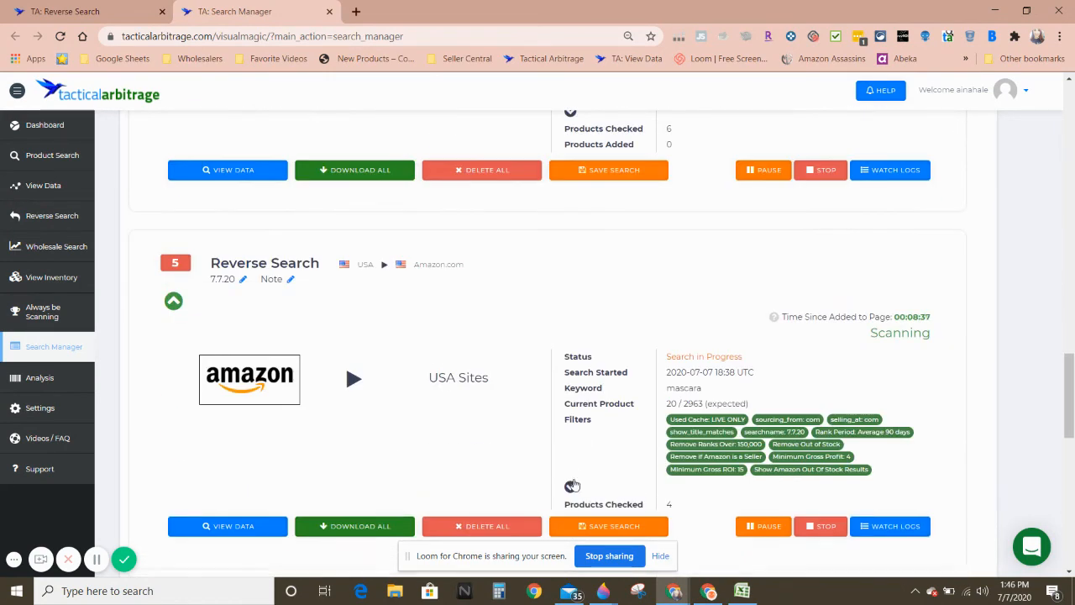
scroll(598, 448, "down", 1)
scroll(598, 448, "down", 2)
double_click(668, 361)
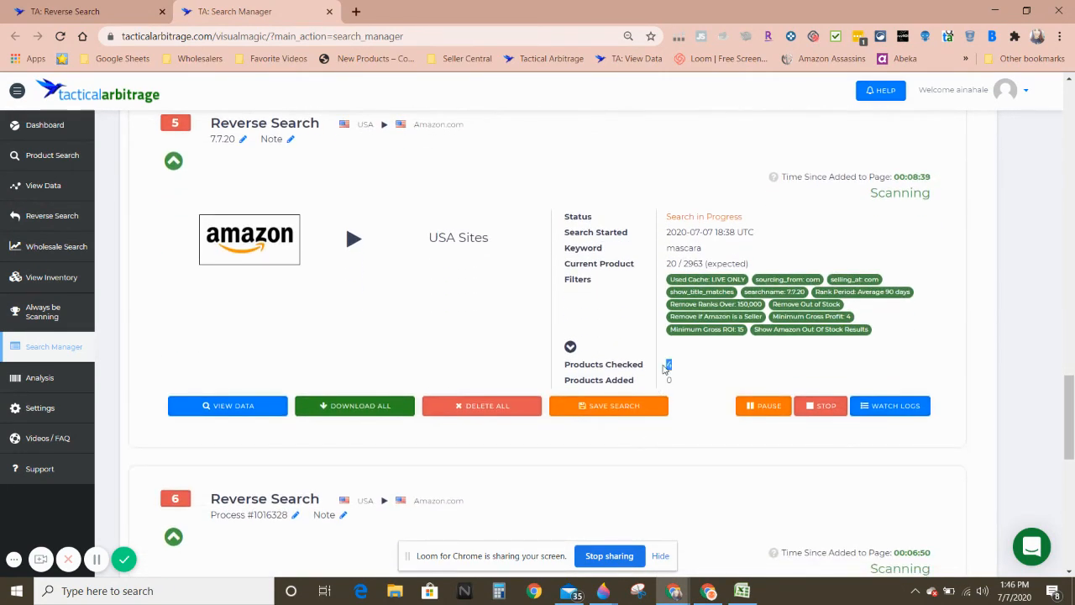
Expand the product counts of the sixth queued search, the Eyeliner Reverse list, and of the seventh, St cosmetiques, and examine their products checked.
scroll(636, 383, "down", 4)
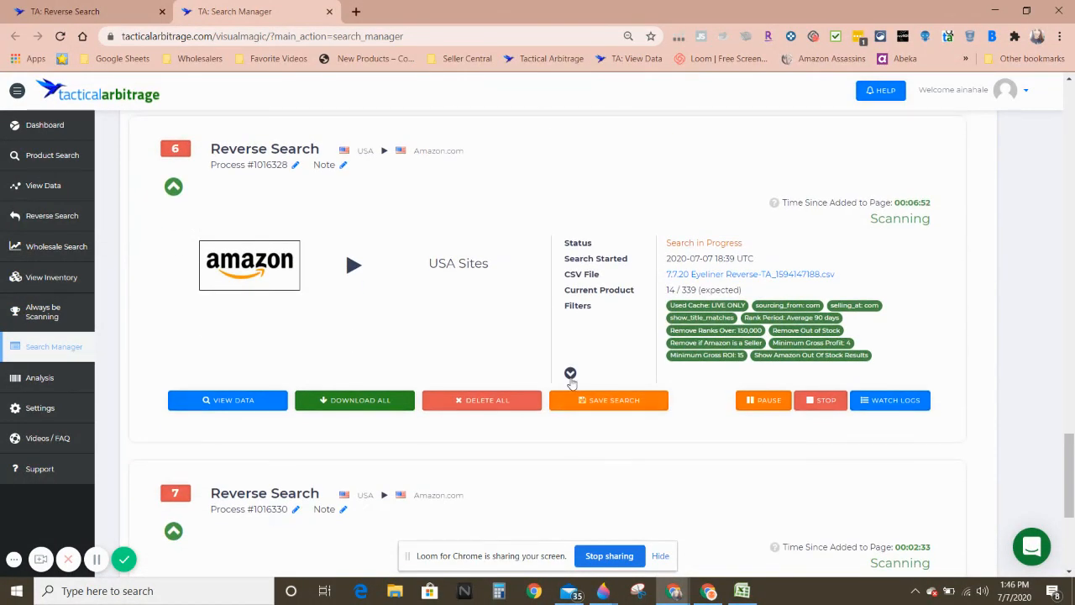
left_click(571, 373)
scroll(571, 403, "down", 4)
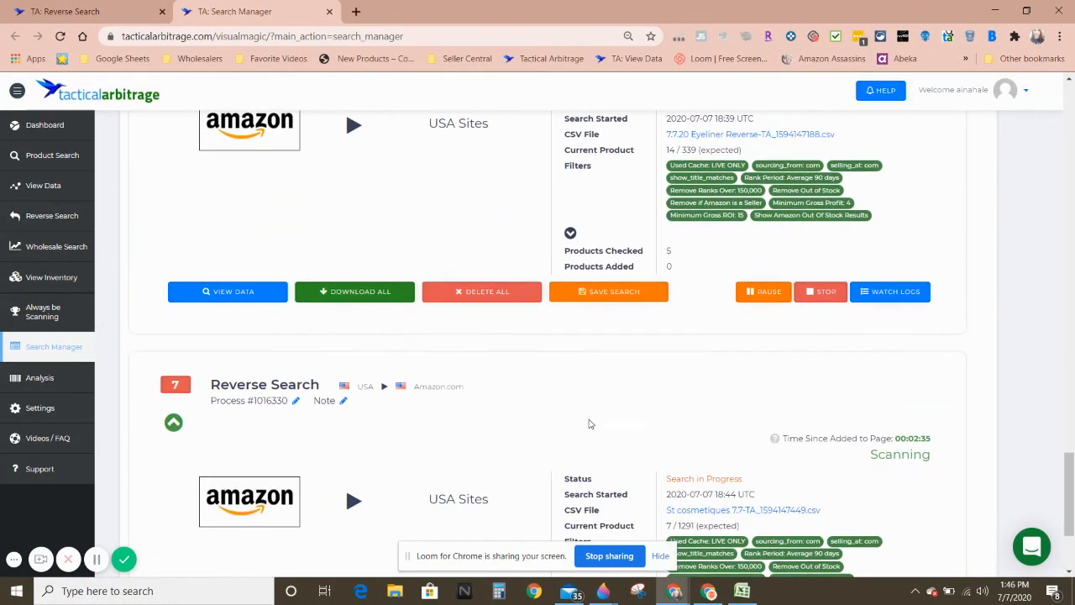
left_click(570, 425)
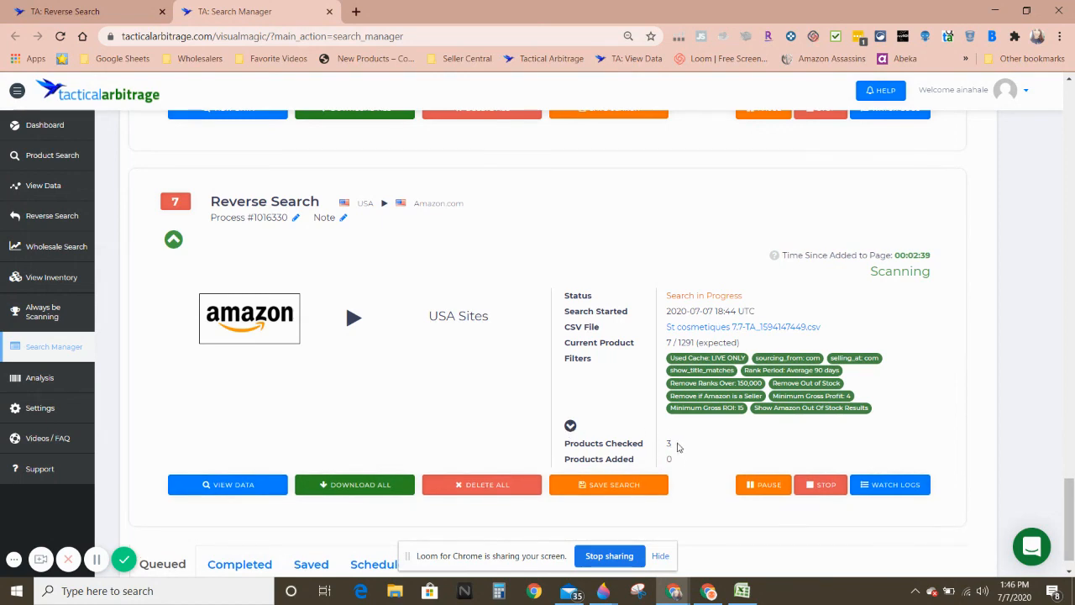
Review the queued searches again from the seventh back to the first, 7.6.20 Reverse Bulk Make up, comparing their products checked and added.
scroll(658, 436, "up", 4)
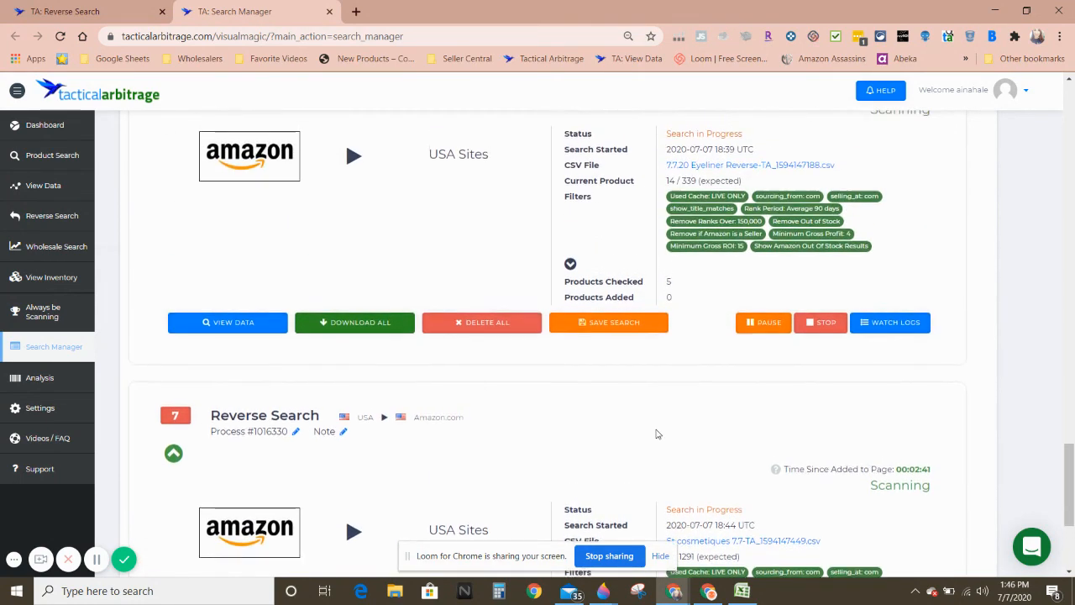
scroll(655, 432, "up", 3)
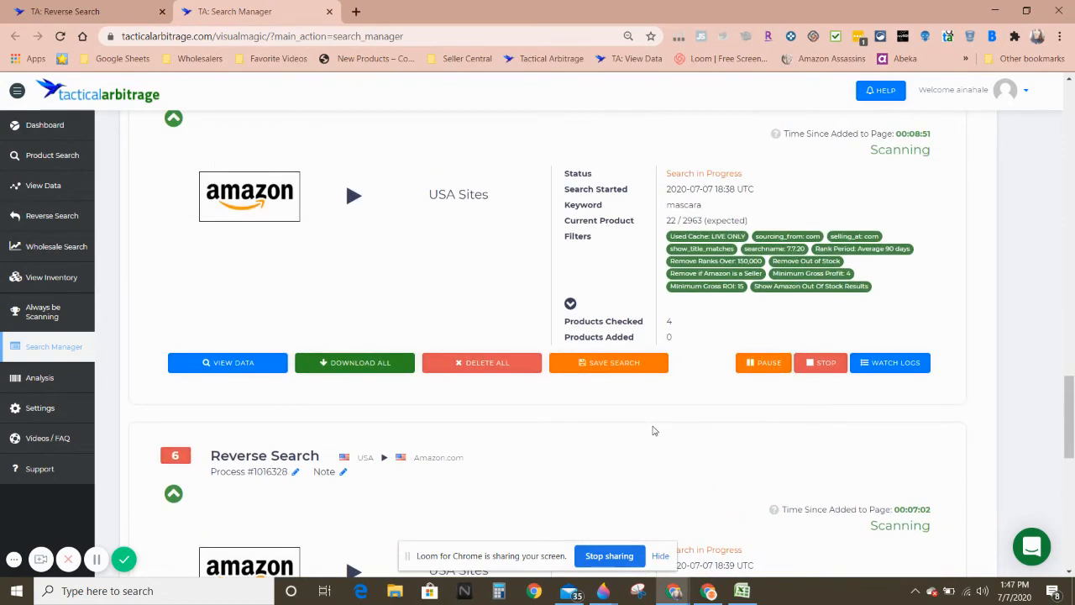
scroll(654, 431, "up", 13)
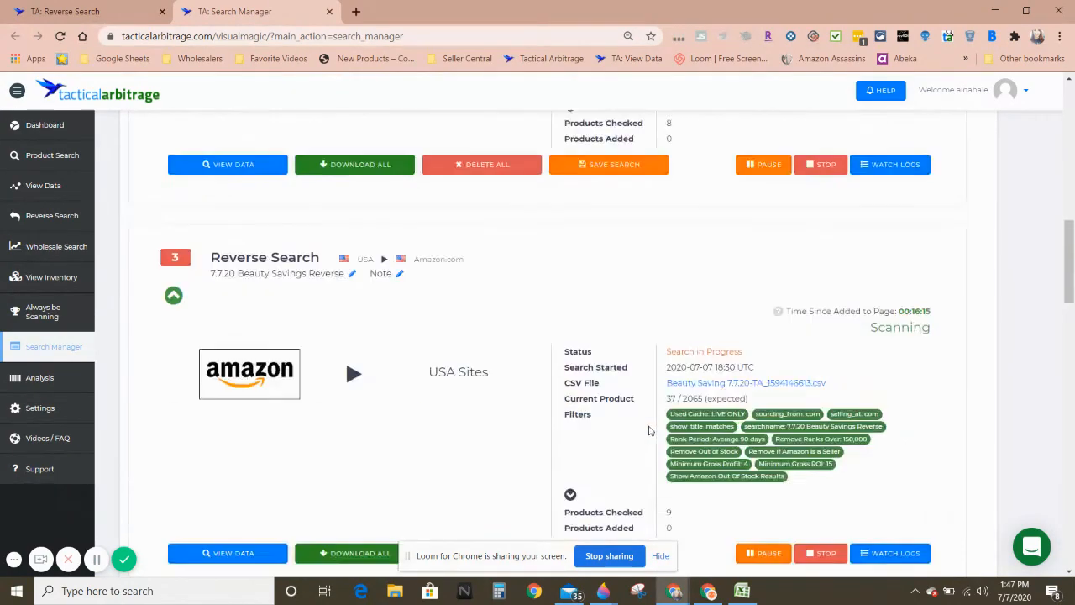
scroll(541, 446, "up", 5)
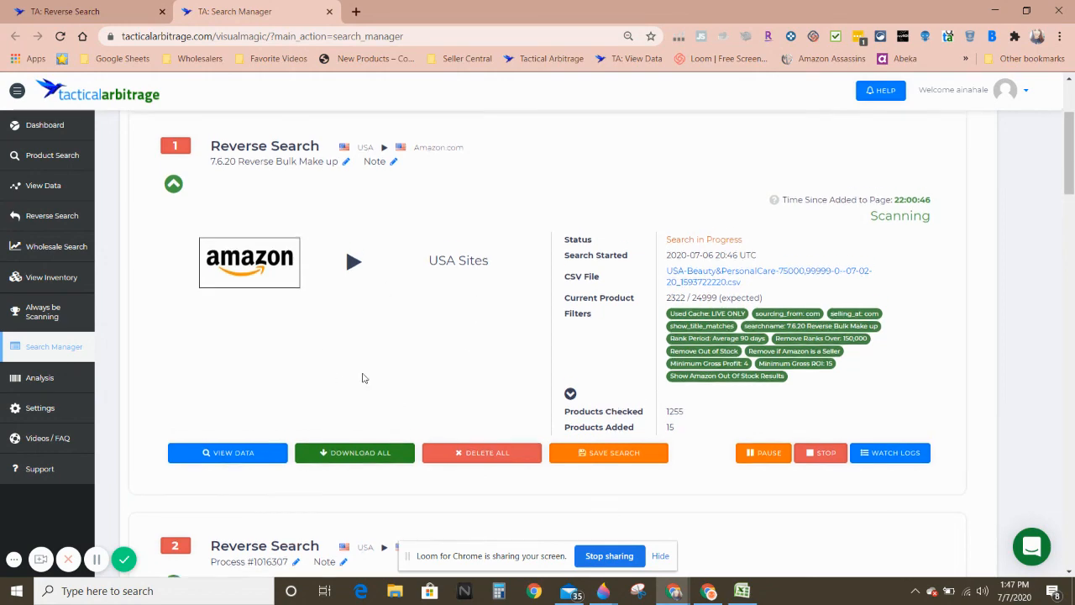
scroll(412, 365, "up", 1)
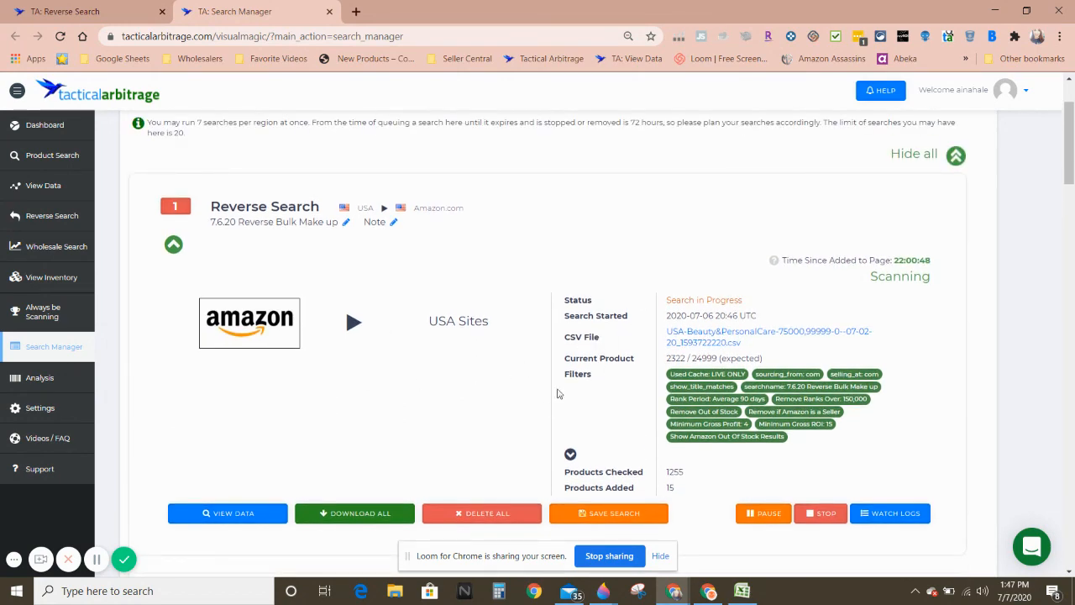